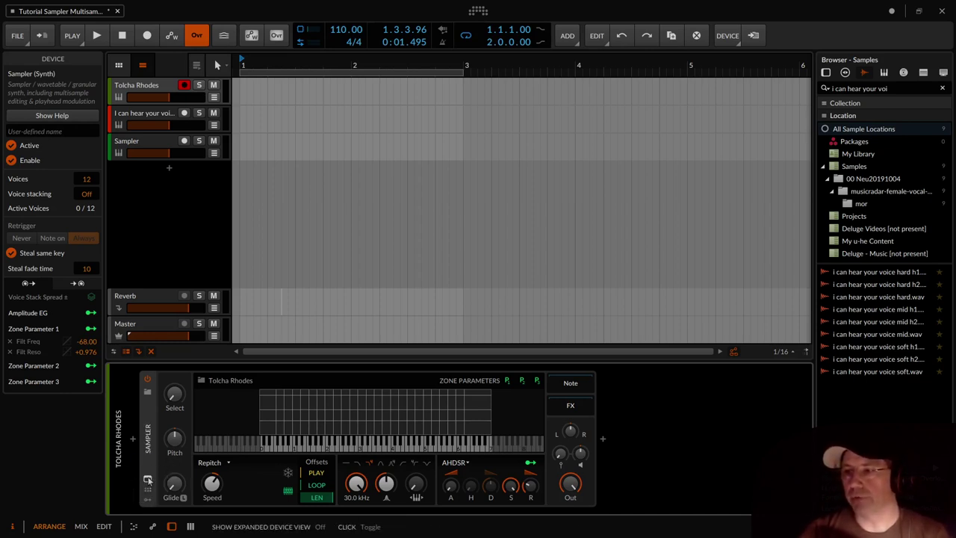
Open the Sampler's expanded device view for the Tolcha Rhodes patch and look through its list of sample zones.
{"action": "left_click", "coordinate": [147, 479]}
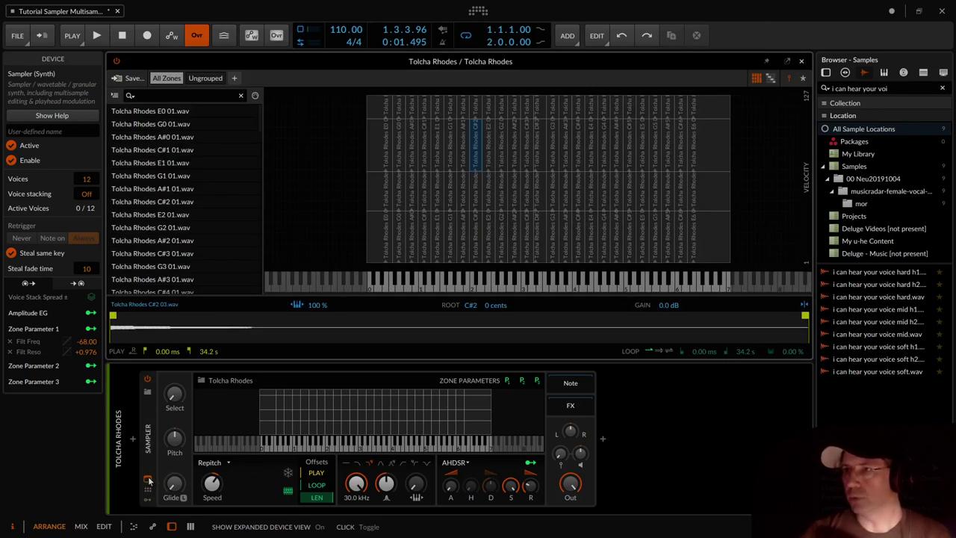
{"action": "left_click", "coordinate": [217, 114]}
{"action": "scroll", "coordinate": [217, 134], "scroll_direction": "down", "scroll_amount": 5}
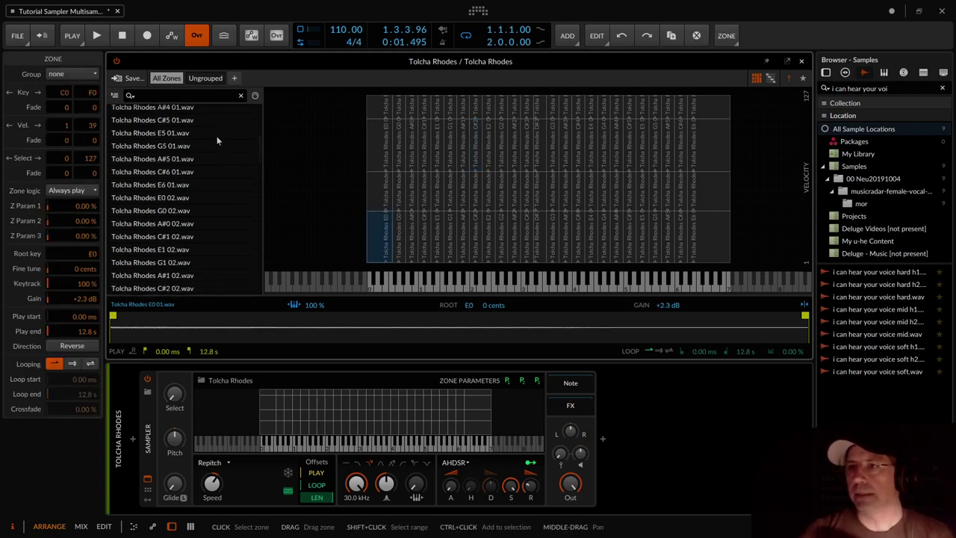
{"action": "scroll", "coordinate": [216, 141], "scroll_direction": "up", "scroll_amount": 5}
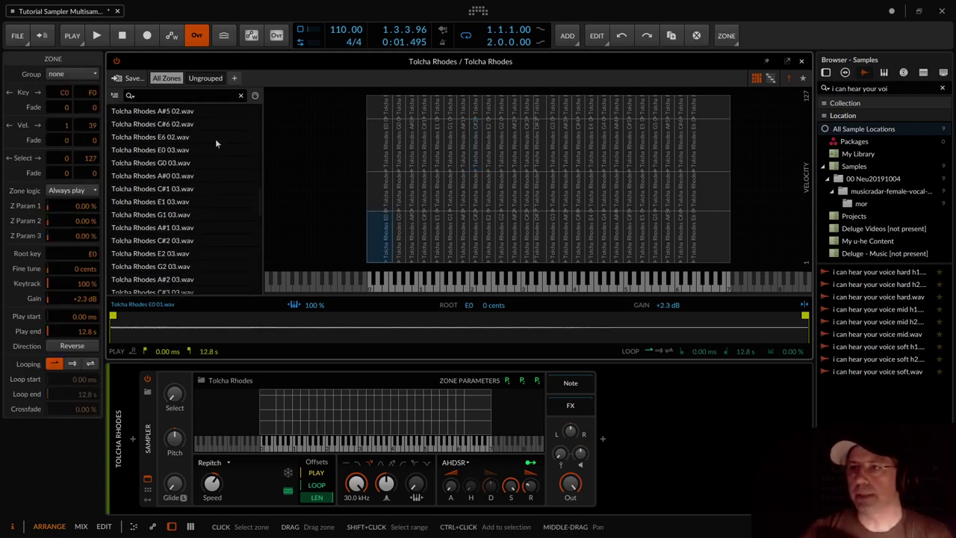
{"action": "scroll", "coordinate": [215, 144], "scroll_direction": "up", "scroll_amount": 5}
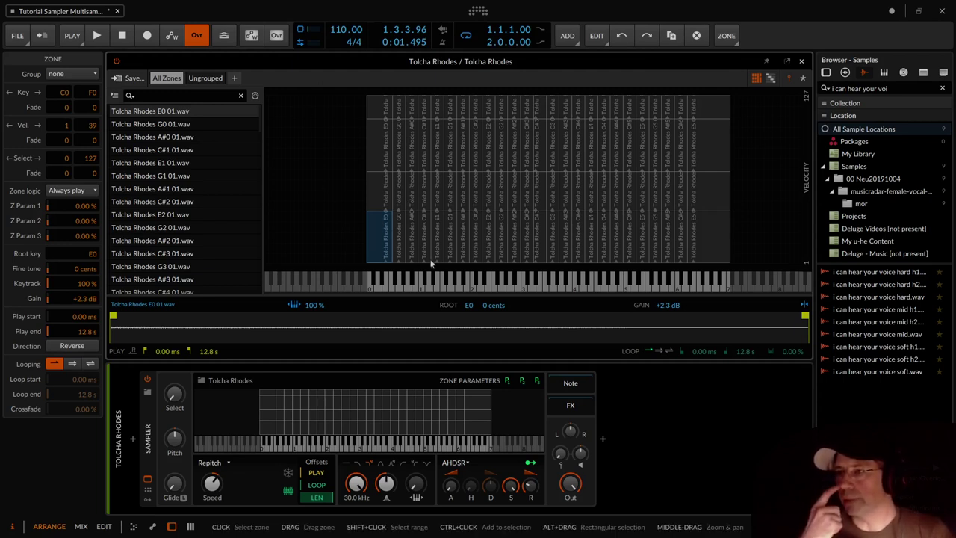
Check the alternative zone display, return to the key and velocity map, and select the entire lowest-velocity row of zones.
{"action": "left_click", "coordinate": [768, 79]}
{"action": "left_click", "coordinate": [758, 79]}
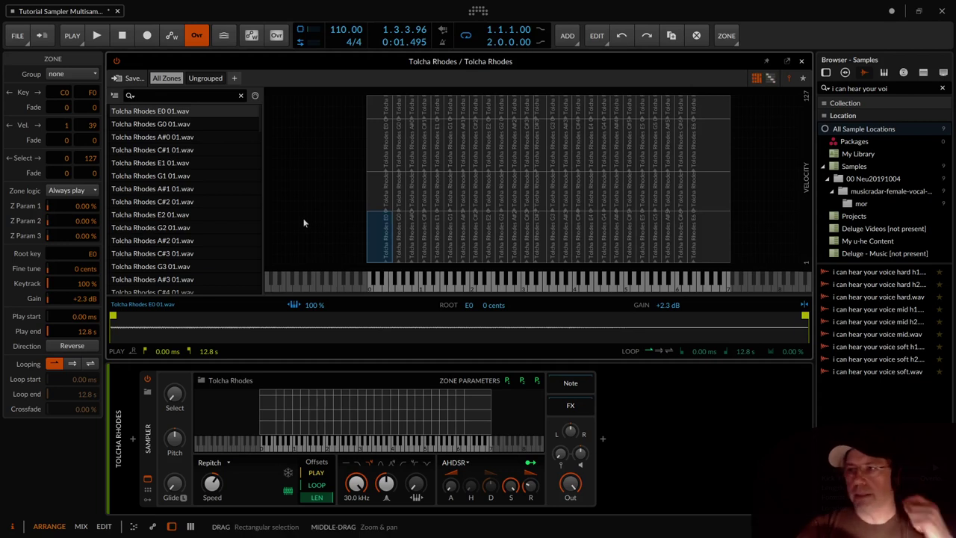
{"action": "left_click_drag", "start_coordinate": [333, 236], "coordinate": [781, 236]}
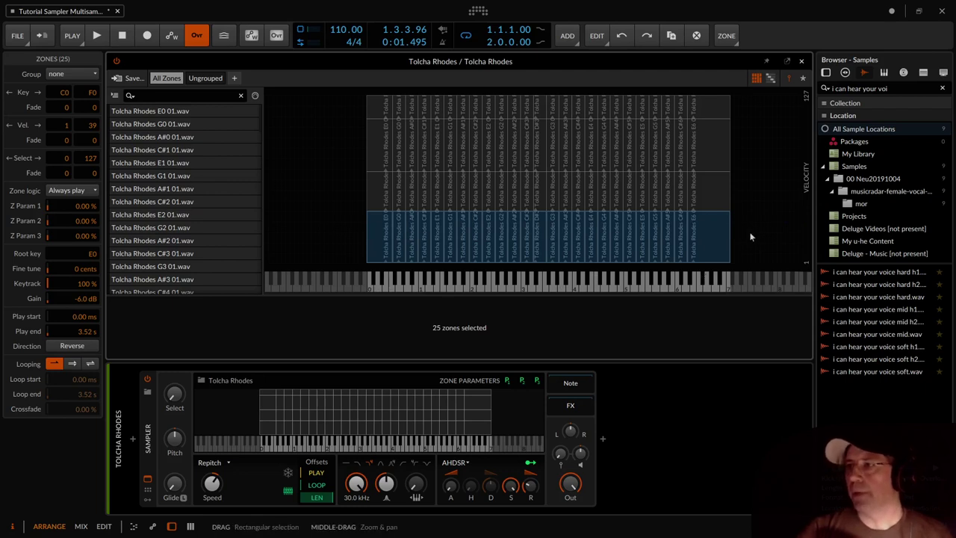
Select the lowest-velocity G1 zone and audition its G1 key on the zone editor's keyboard.
{"action": "left_click", "coordinate": [451, 245]}
{"action": "left_click", "coordinate": [450, 282]}
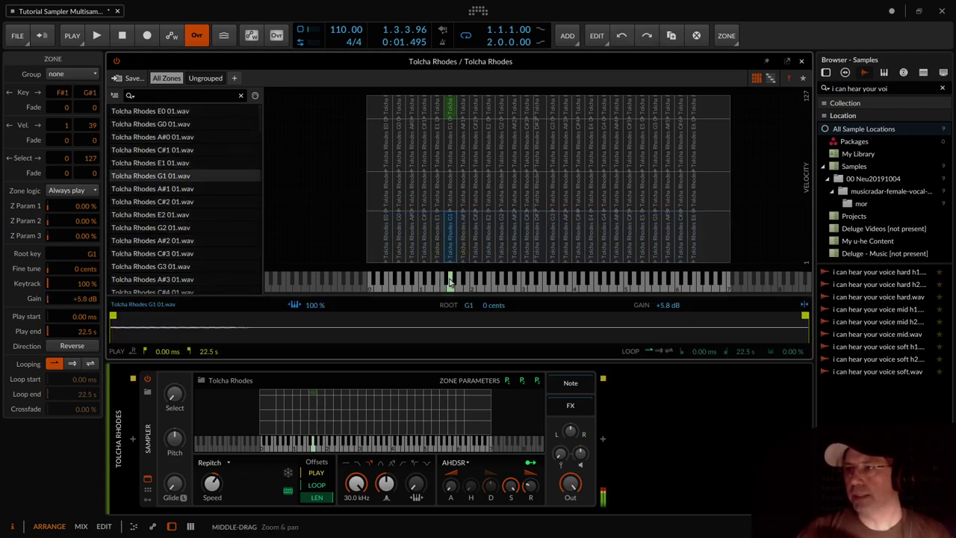
{"action": "left_click", "coordinate": [450, 282]}
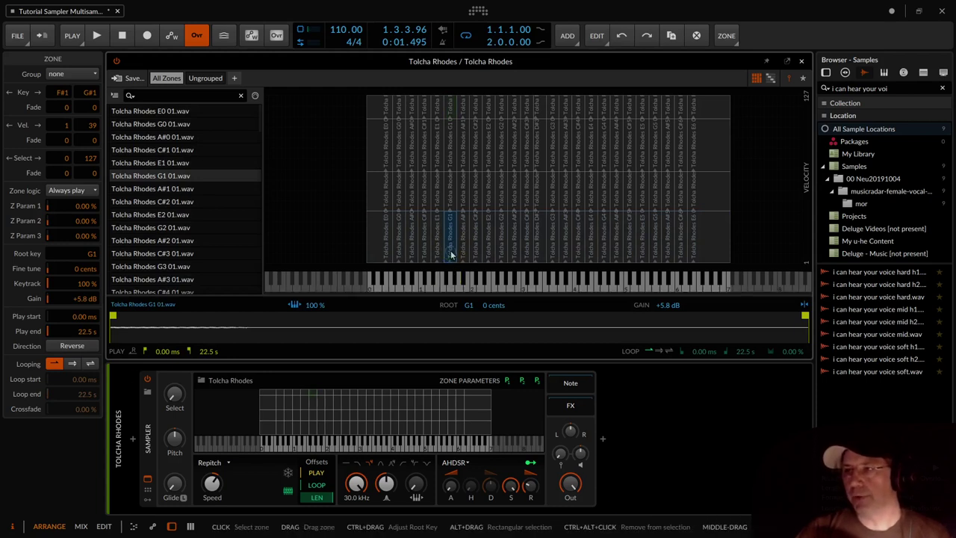
Select the lowest-velocity E0 zone and audition the keys within its C0 to F0 range.
{"action": "left_click", "coordinate": [377, 247]}
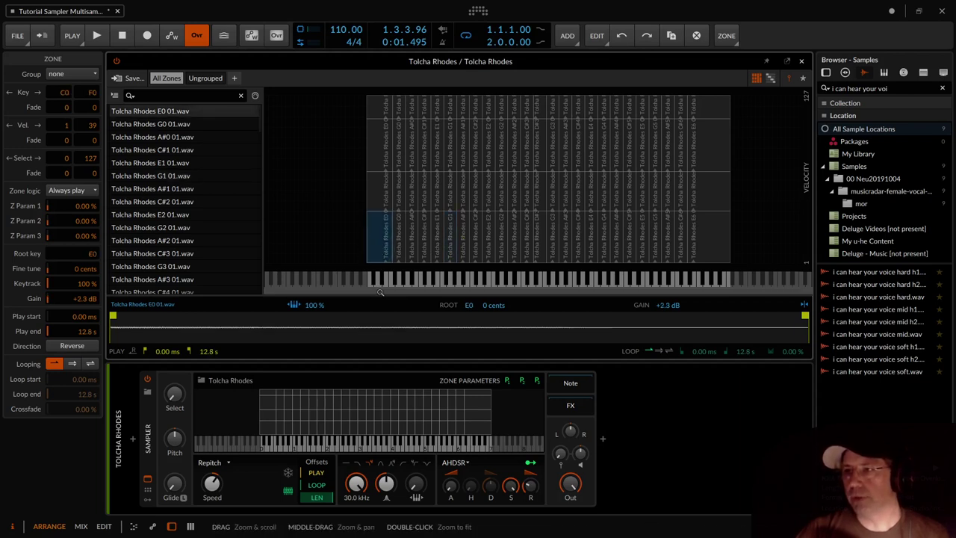
{"action": "left_click", "coordinate": [376, 280]}
{"action": "left_click", "coordinate": [384, 278]}
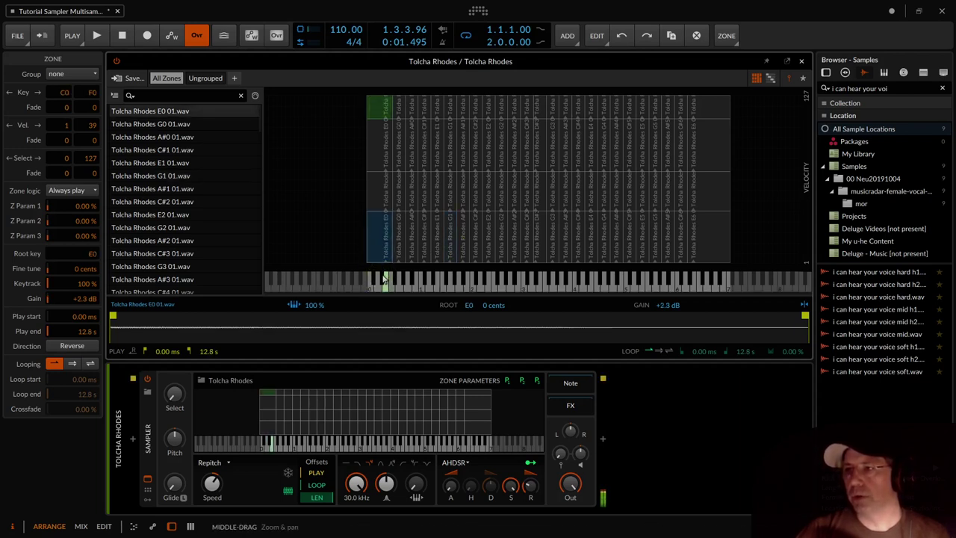
{"action": "left_click", "coordinate": [386, 275]}
{"action": "left_click", "coordinate": [379, 277]}
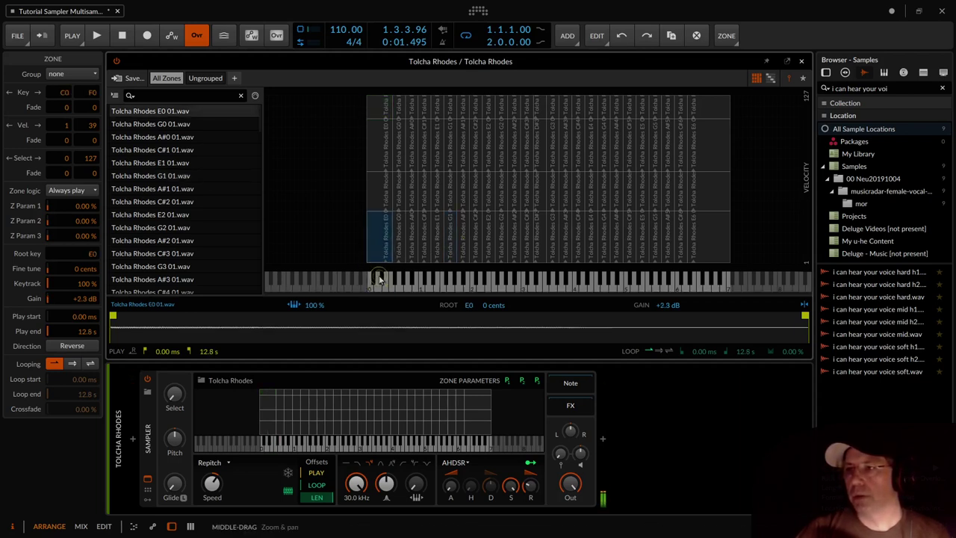
{"action": "left_click", "coordinate": [377, 282]}
{"action": "left_click", "coordinate": [370, 281]}
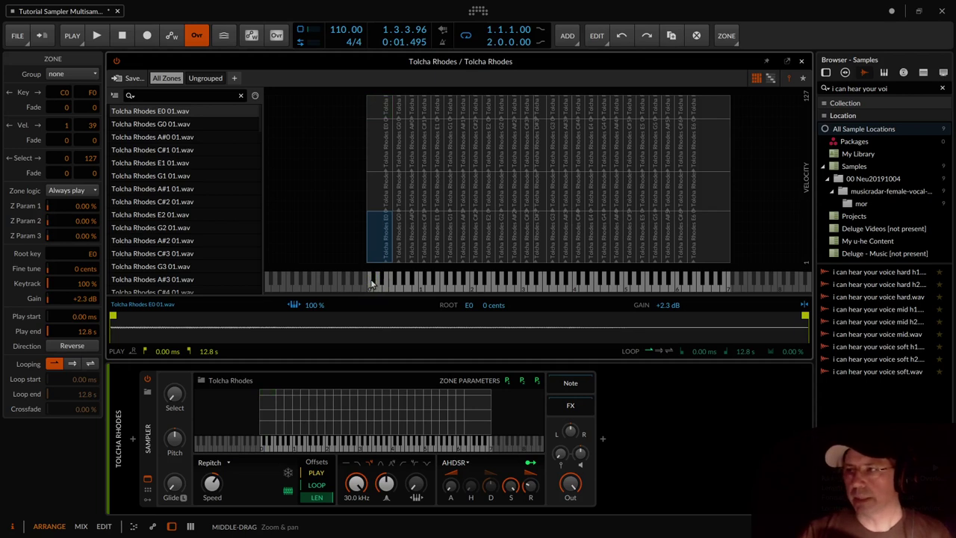
Select the lowest-velocity D#3 zone and audition the keys in its range.
{"action": "left_click", "coordinate": [538, 232]}
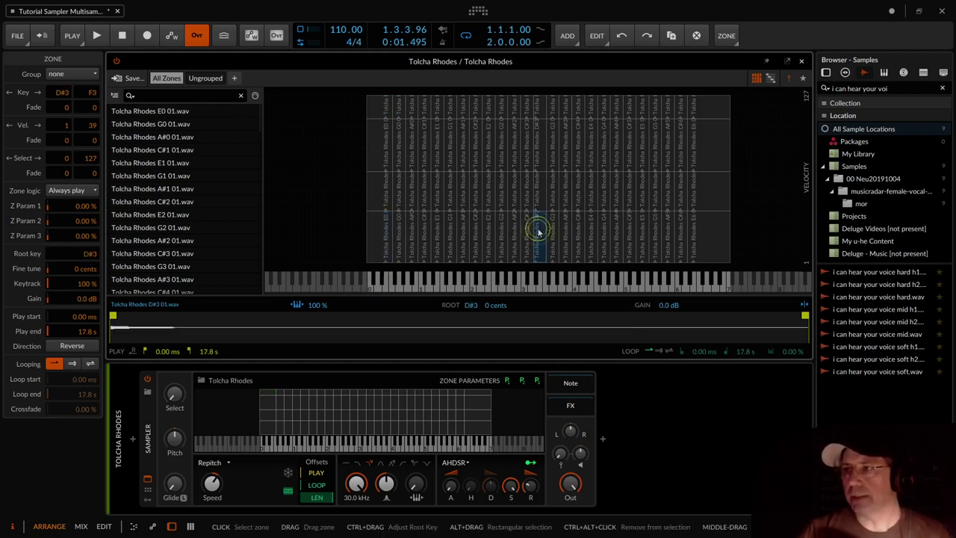
{"action": "left_click", "coordinate": [542, 282]}
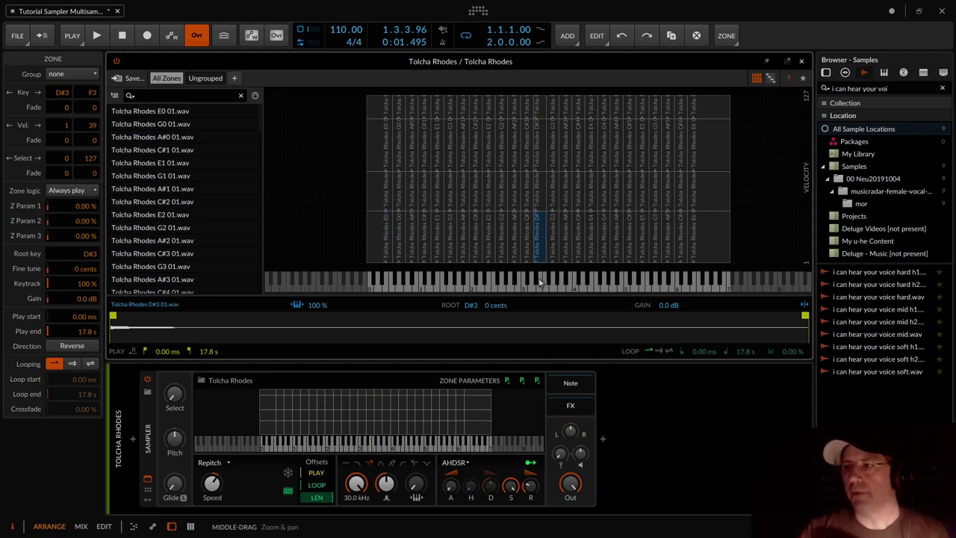
{"action": "left_click", "coordinate": [541, 282]}
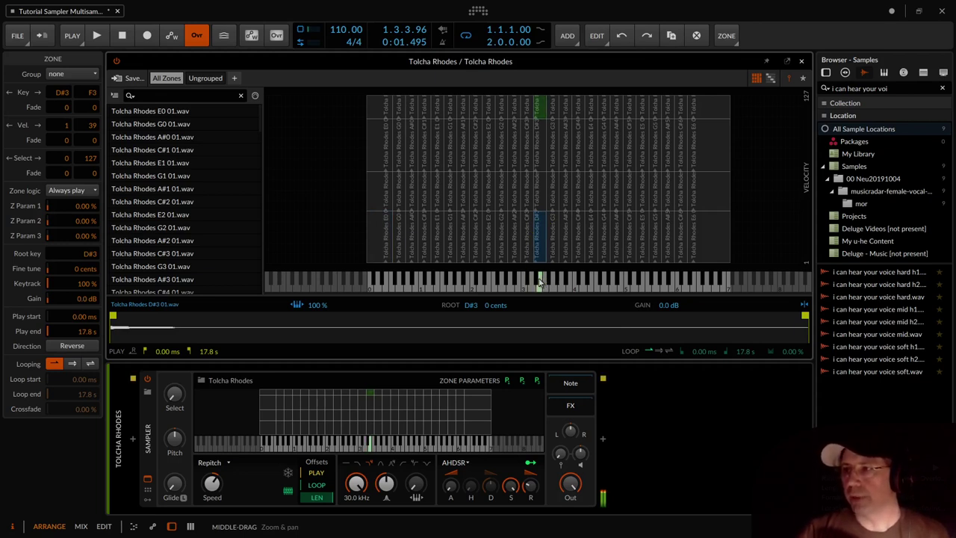
Lower the Sampler's pitch transpose slightly and audition keys in the D#3 zone several times.
{"action": "left_click_drag", "start_coordinate": [173, 439], "coordinate": [174, 450]}
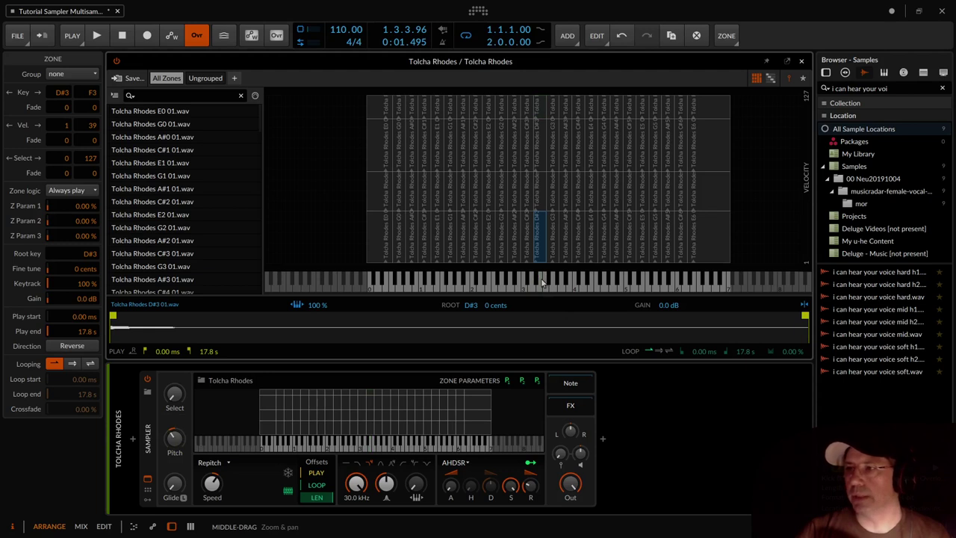
{"action": "left_click", "coordinate": [541, 282]}
{"action": "left_click", "coordinate": [541, 282]}
{"action": "left_click", "coordinate": [541, 283]}
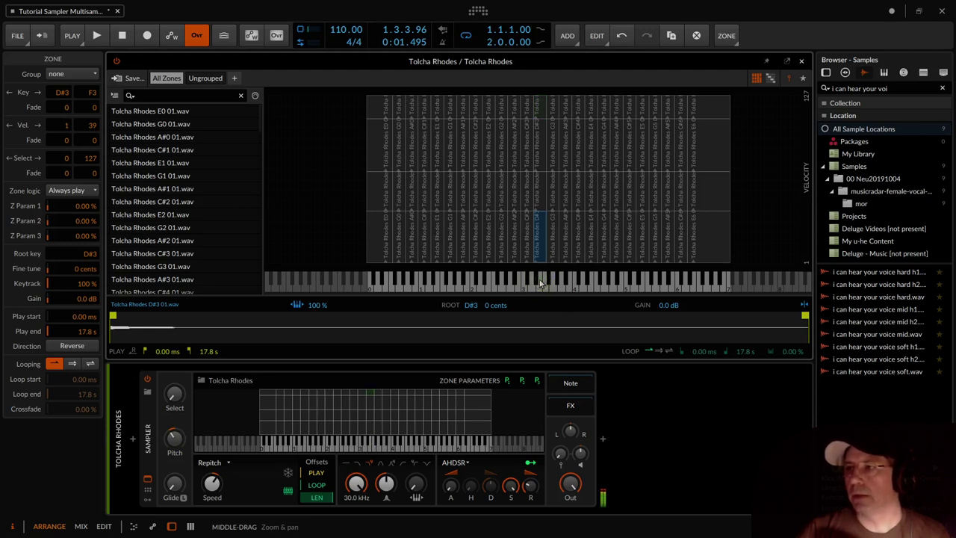
{"action": "left_click", "coordinate": [541, 283]}
Lower the Sampler's pitch transpose much further and replay the keys in the D#3 zone to compare the sound.
{"action": "left_click_drag", "start_coordinate": [174, 441], "coordinate": [174, 467]}
{"action": "left_click", "coordinate": [539, 280]}
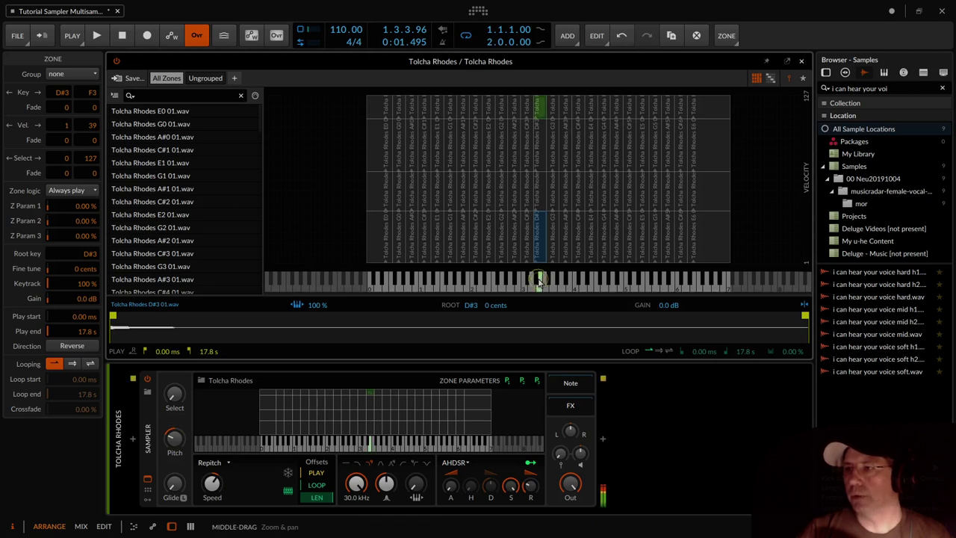
{"action": "left_click", "coordinate": [539, 280]}
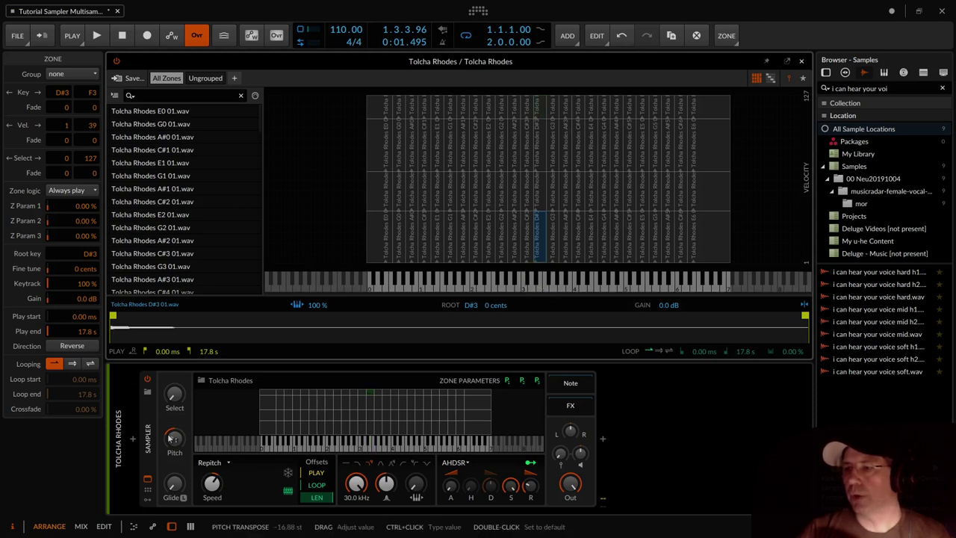
{"action": "left_click", "coordinate": [541, 282]}
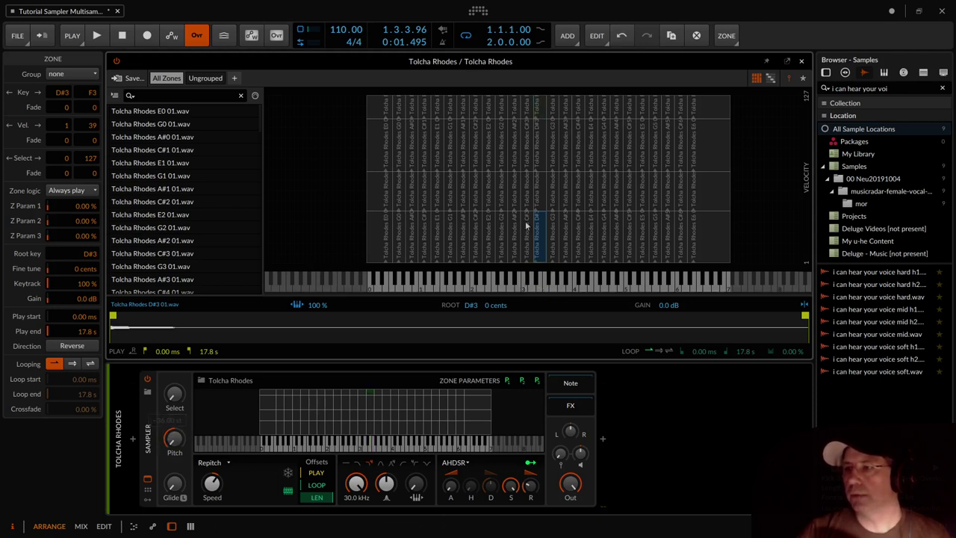
{"action": "left_click", "coordinate": [540, 281]}
{"action": "left_click", "coordinate": [541, 282]}
{"action": "left_click", "coordinate": [540, 282]}
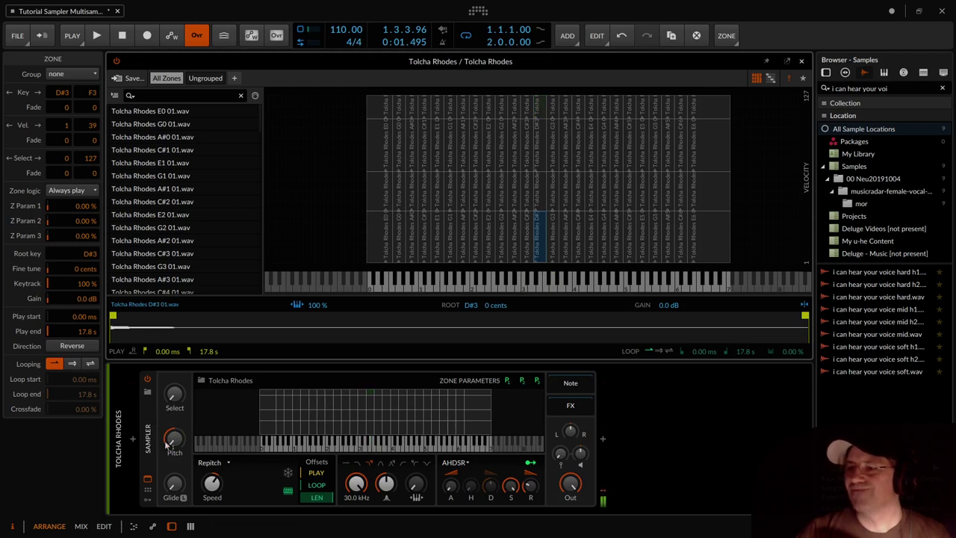
Raise the pitch transpose to about +18.84 st, audition the D#3 zone, and reset the pitch to its default.
{"action": "left_click_drag", "start_coordinate": [166, 445], "coordinate": [243, 427]}
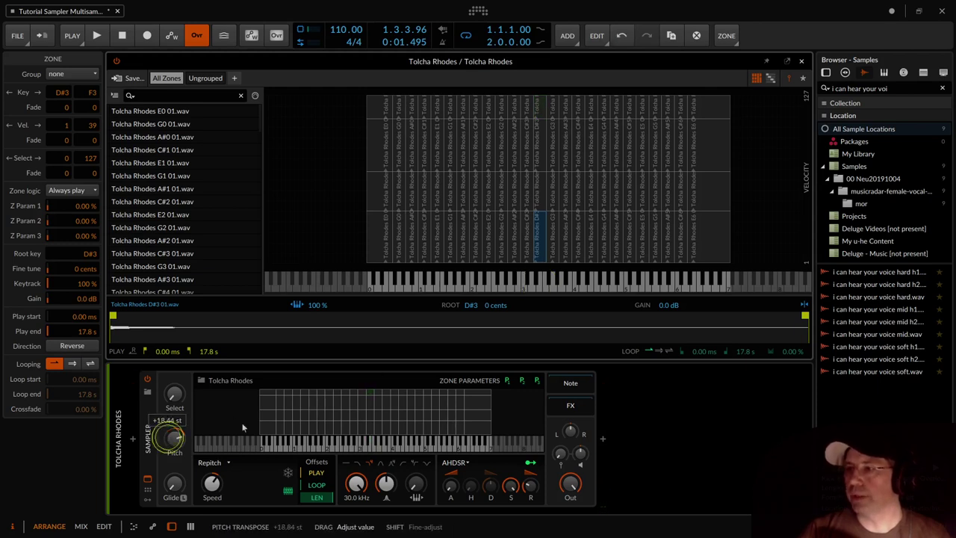
{"action": "left_click", "coordinate": [541, 281]}
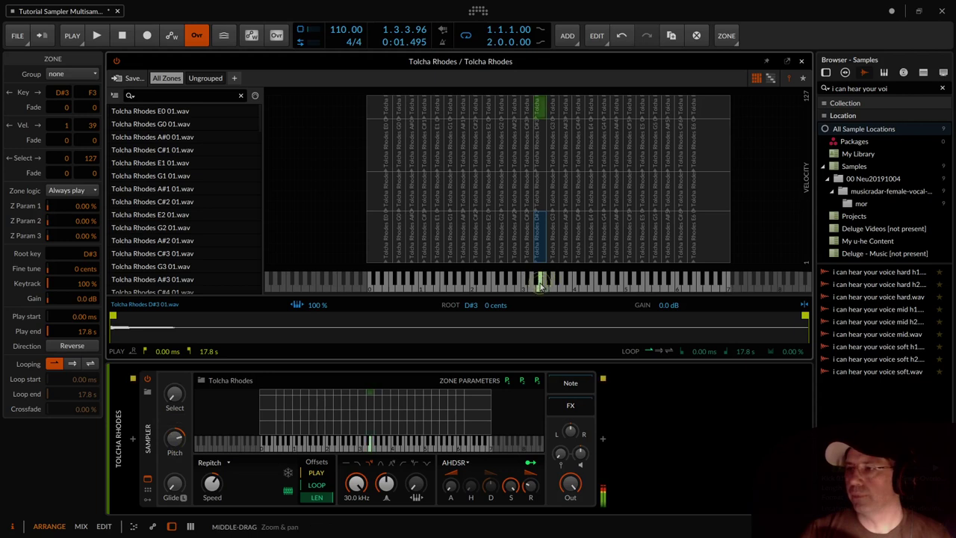
{"action": "left_click", "coordinate": [541, 282]}
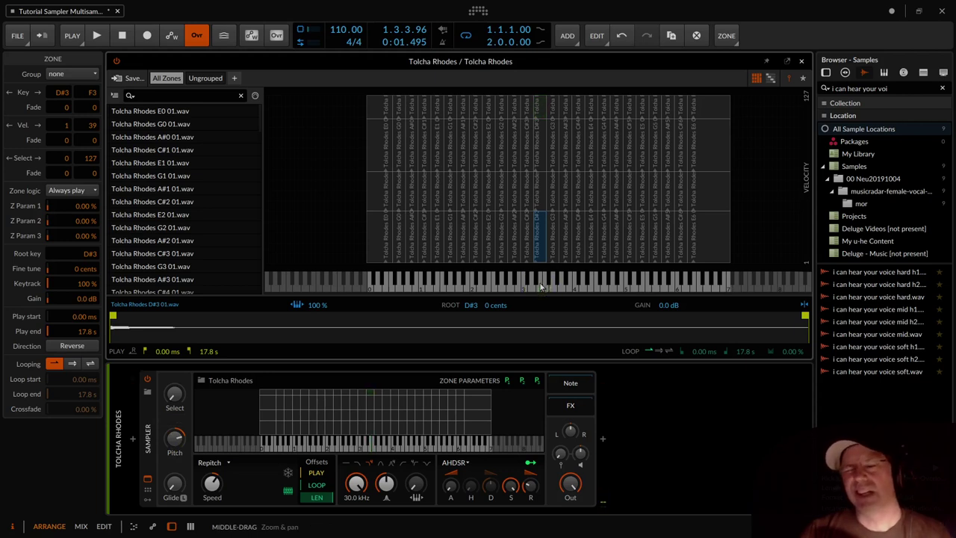
{"action": "double_click", "coordinate": [175, 439]}
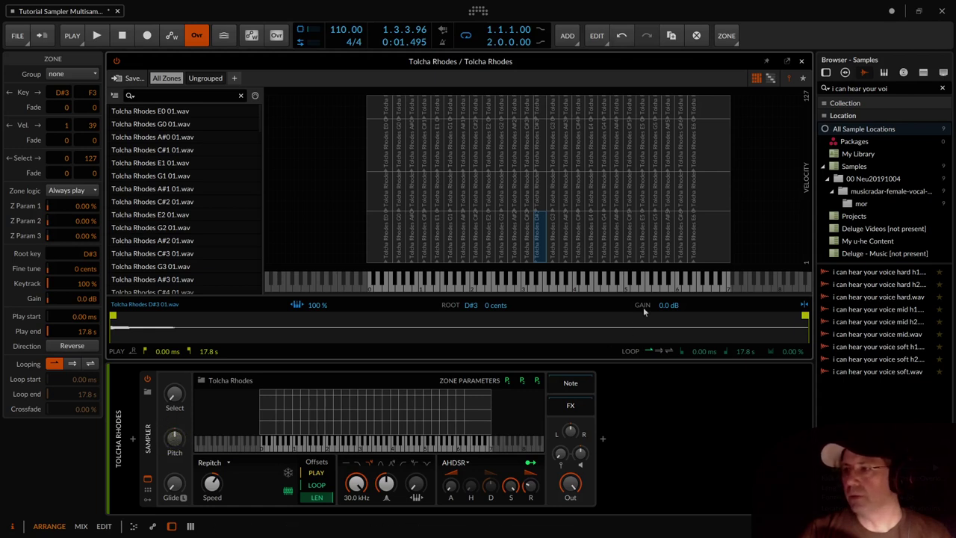
Audition several keys from the upper octaves down to octave 4, and clear the zone selection.
{"action": "left_click", "coordinate": [662, 284]}
{"action": "left_click", "coordinate": [639, 284]}
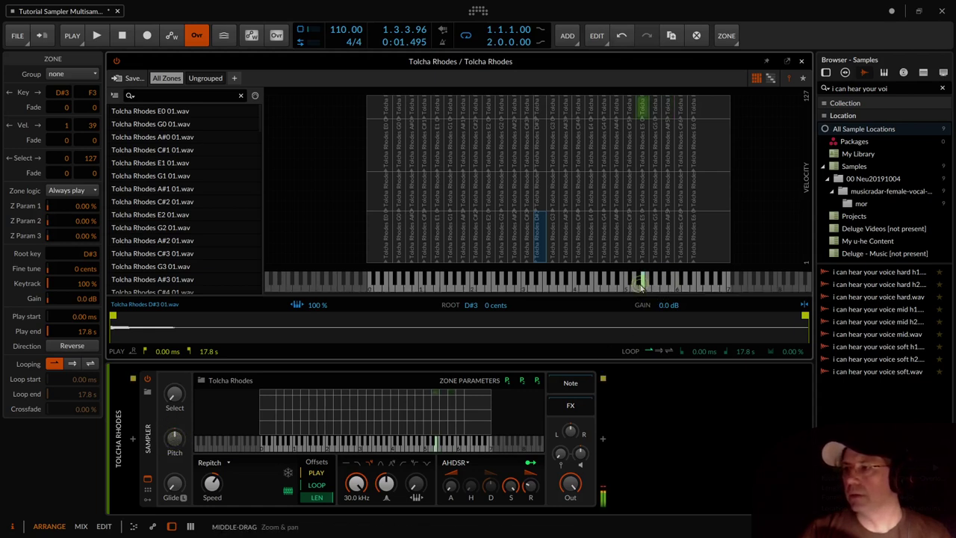
{"action": "left_click", "coordinate": [603, 283]}
{"action": "left_click", "coordinate": [572, 285]}
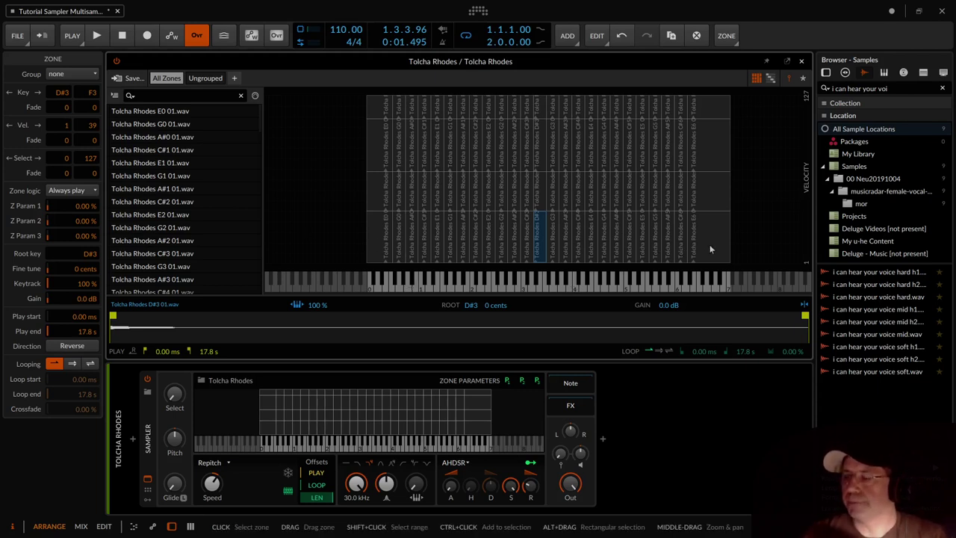
{"action": "left_click", "coordinate": [737, 241]}
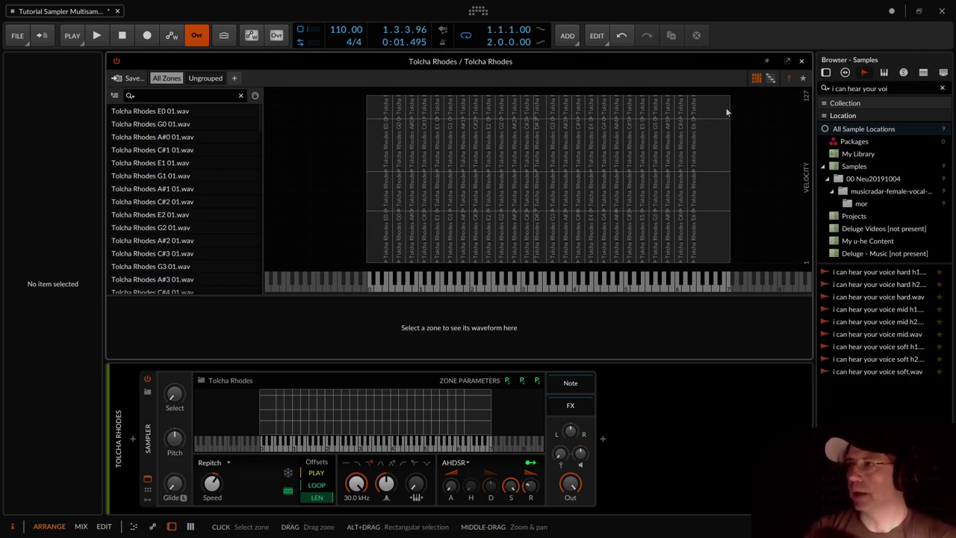
Inspect the zone settings of the E0, G0, A#0 and C#1 01.wav samples in turn, and reselect E0 01.wav.
{"action": "left_click", "coordinate": [145, 112]}
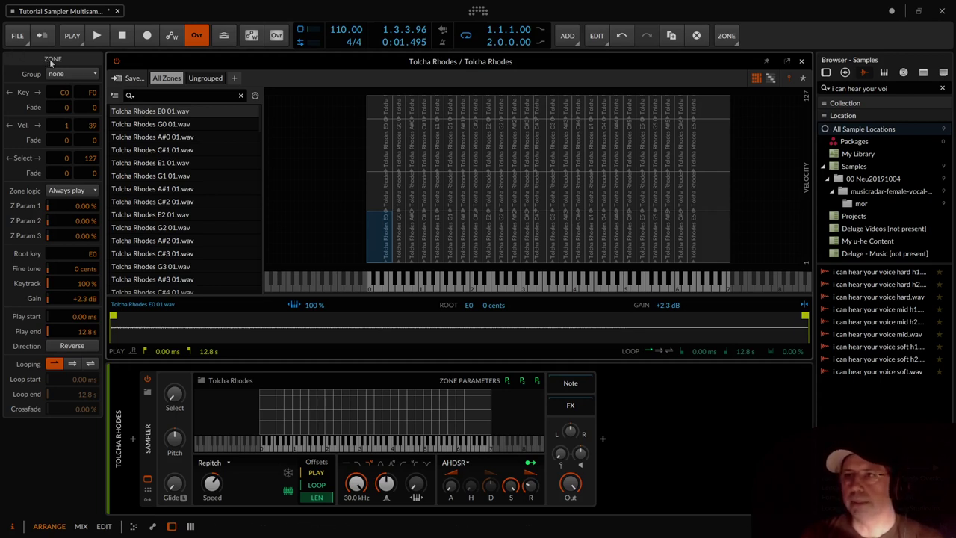
{"action": "left_click", "coordinate": [154, 124]}
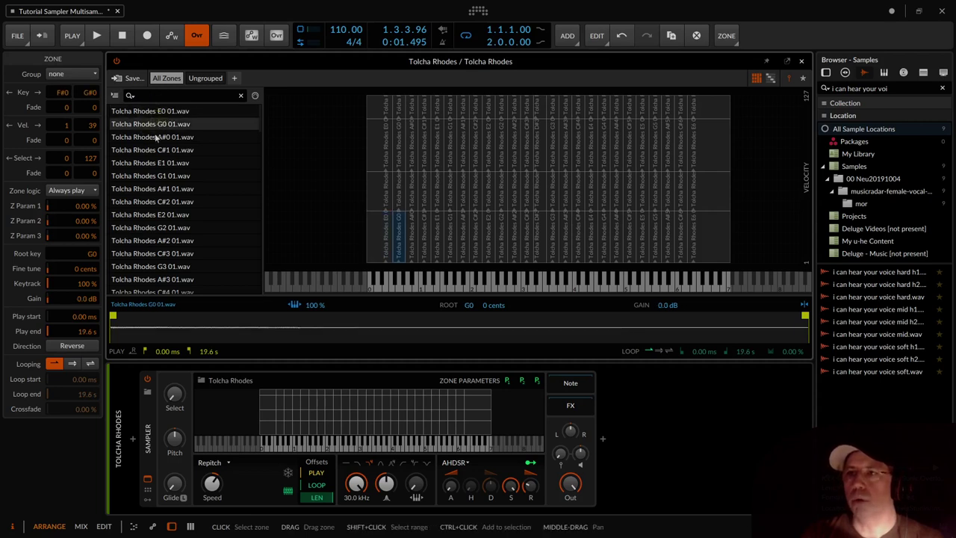
{"action": "left_click", "coordinate": [155, 136]}
{"action": "left_click", "coordinate": [154, 146]}
{"action": "left_click", "coordinate": [148, 112]}
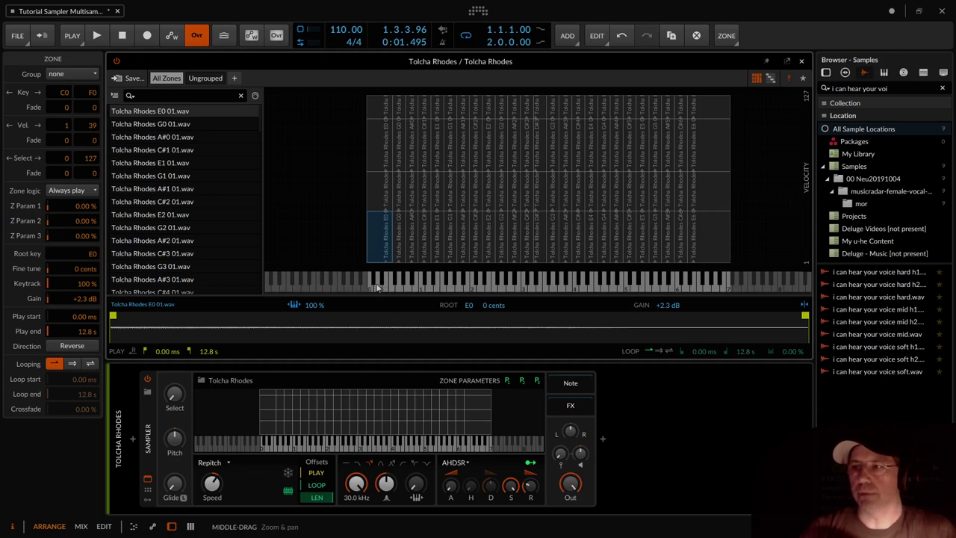
Examine the E0 zone up close and audition keys at the low and high ends of its C0 to F0 range.
{"action": "left_click_drag", "start_coordinate": [383, 249], "coordinate": [443, 299]}
{"action": "left_click", "coordinate": [344, 289]}
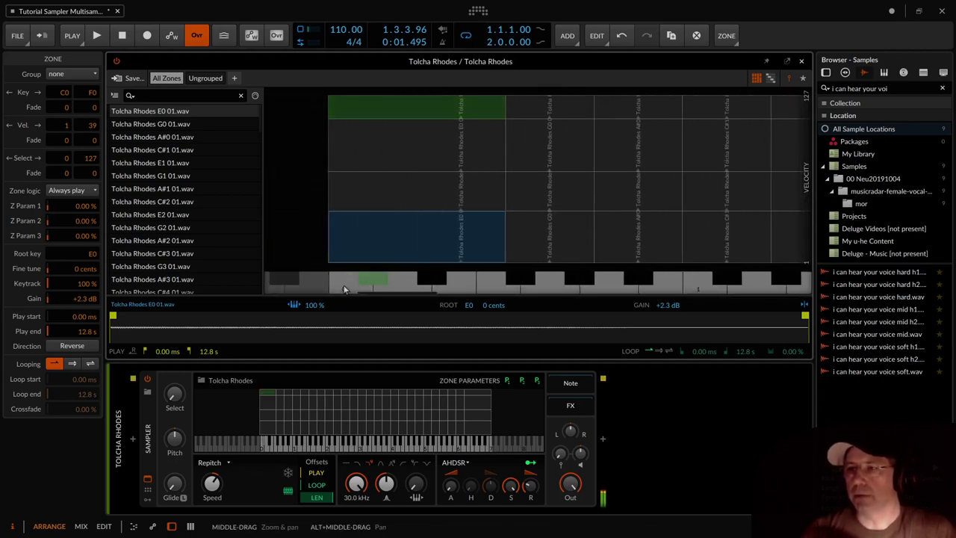
{"action": "left_click", "coordinate": [483, 283]}
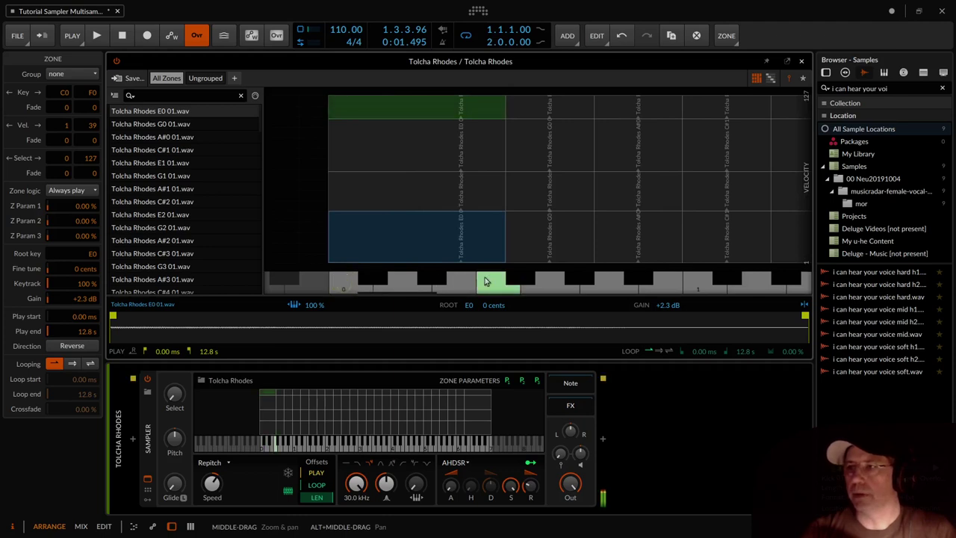
{"action": "left_click_drag", "start_coordinate": [448, 215], "coordinate": [384, 134]}
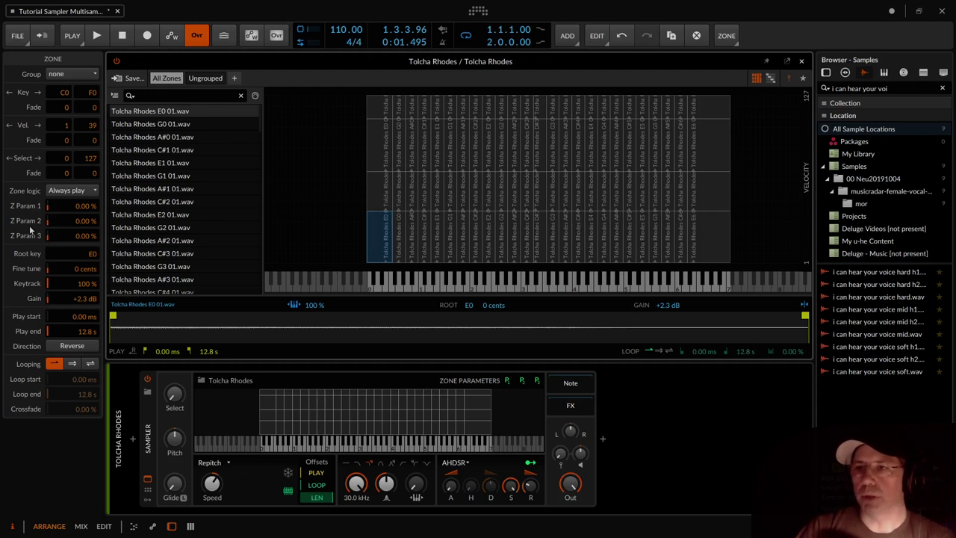
Check which controls Zone Parameter 1 is mapped to and inspect its modulation of the filter frequency and filter resonance.
{"action": "left_click", "coordinate": [507, 382]}
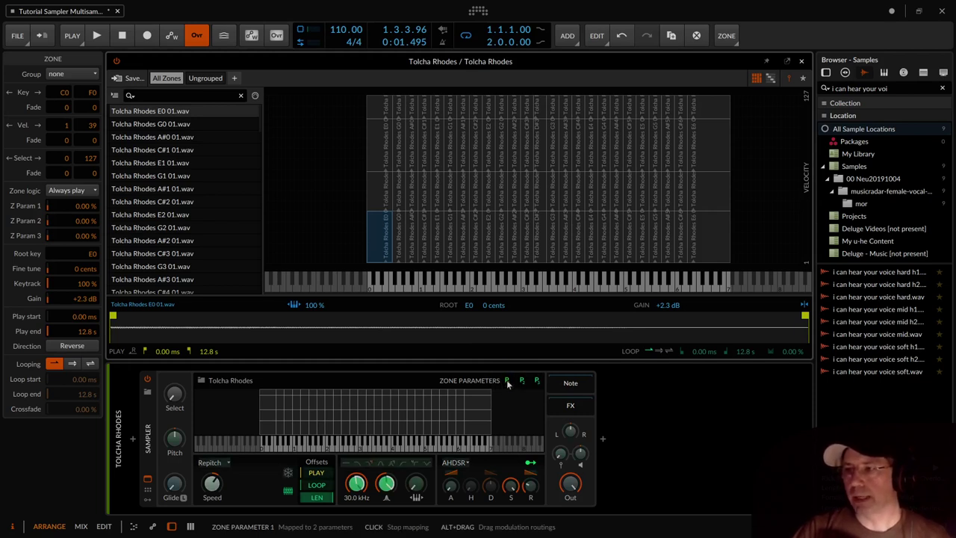
{"action": "left_click", "coordinate": [507, 382]}
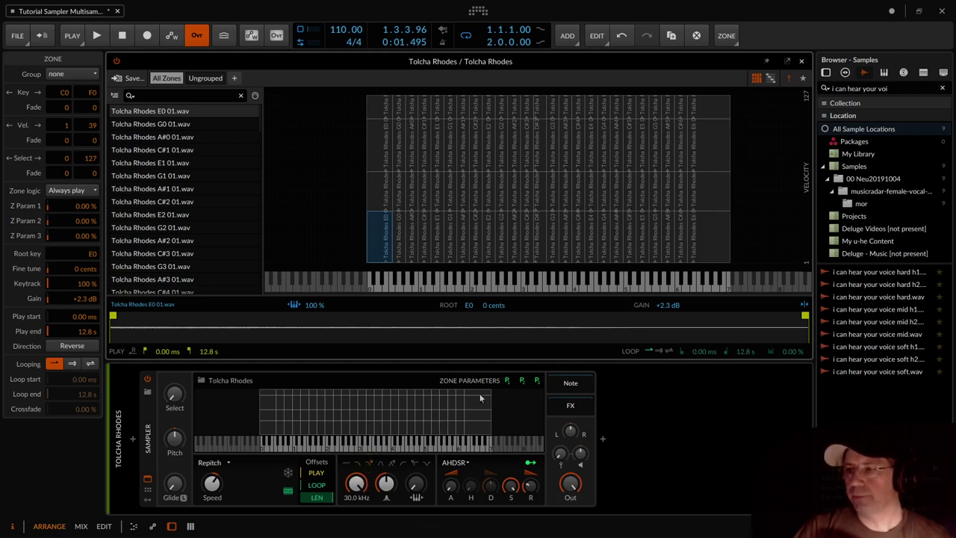
{"action": "right_click", "coordinate": [358, 483]}
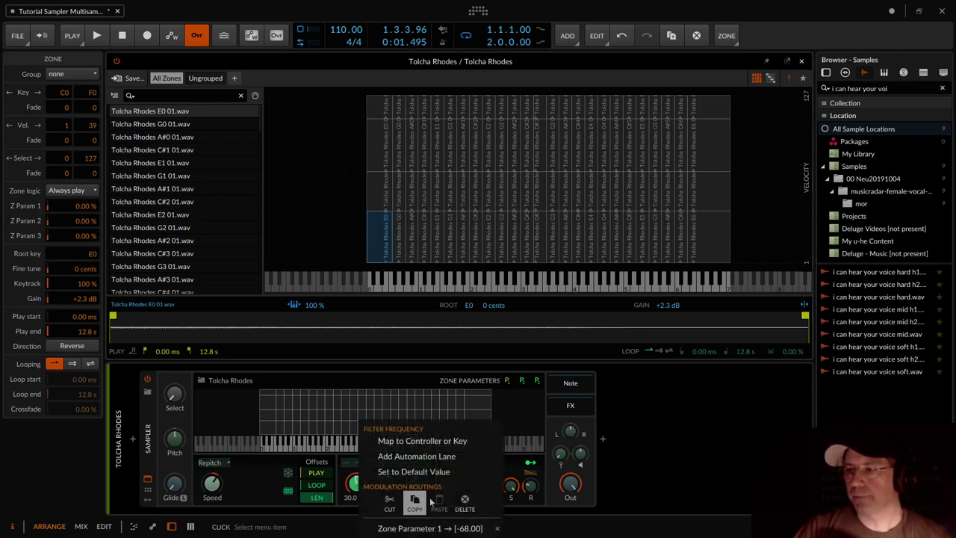
{"action": "key", "text": "Escape"}
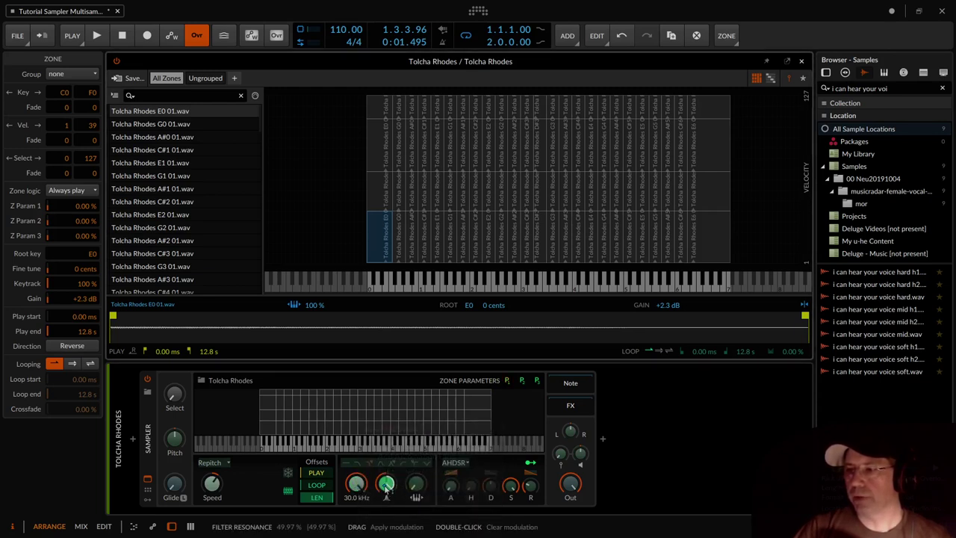
{"action": "right_click", "coordinate": [386, 485]}
{"action": "left_click", "coordinate": [521, 529]}
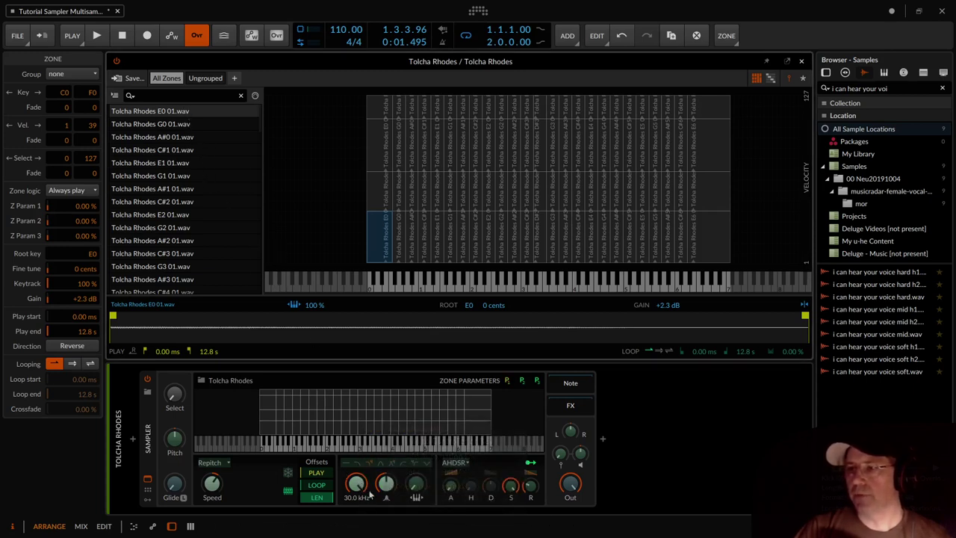
{"action": "left_click_drag", "start_coordinate": [387, 489], "coordinate": [359, 487]}
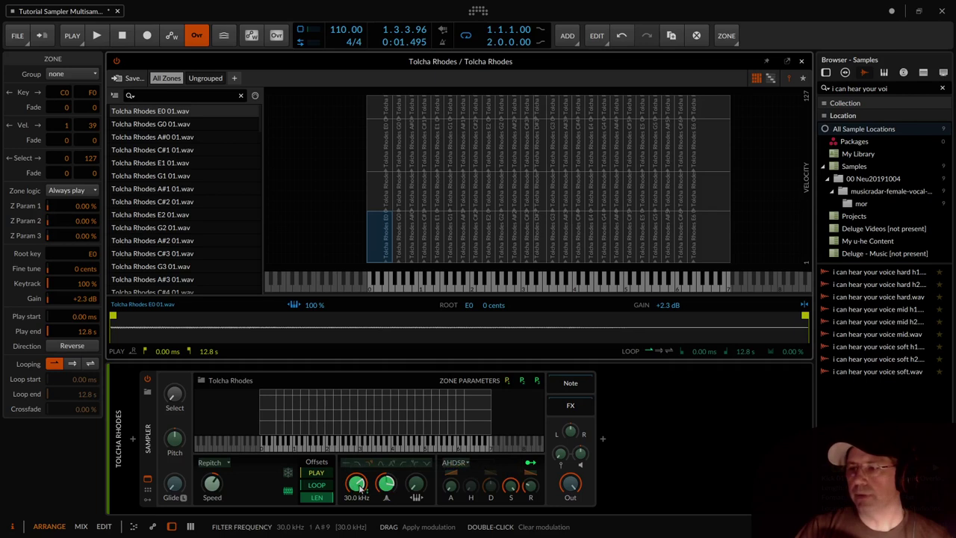
{"action": "left_click", "coordinate": [505, 381]}
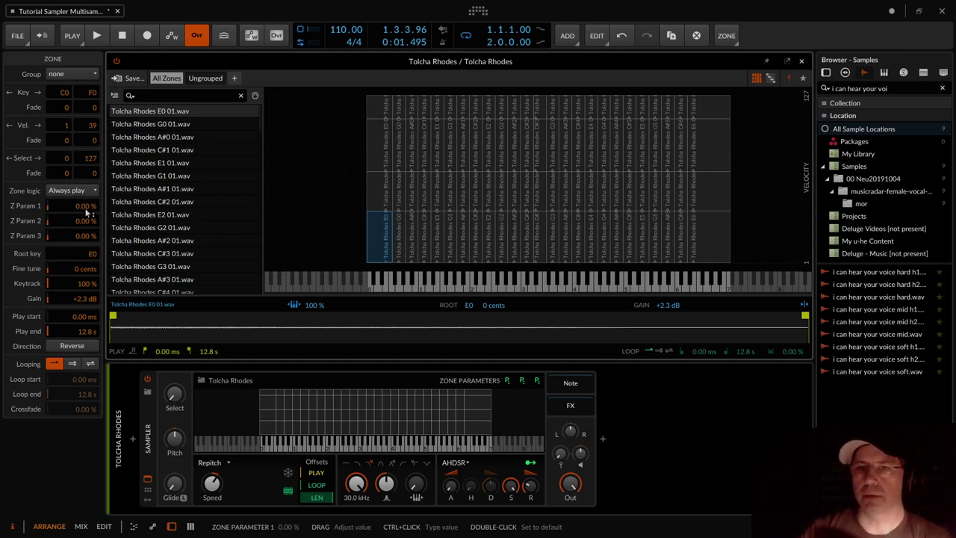
Sweep Zone Parameter 1 of the E0 01.wav zone up to 100 % and back while auditioning a low key, leaving it at 80.8 %.
{"action": "left_click_drag", "start_coordinate": [86, 213], "coordinate": [86, 173]}
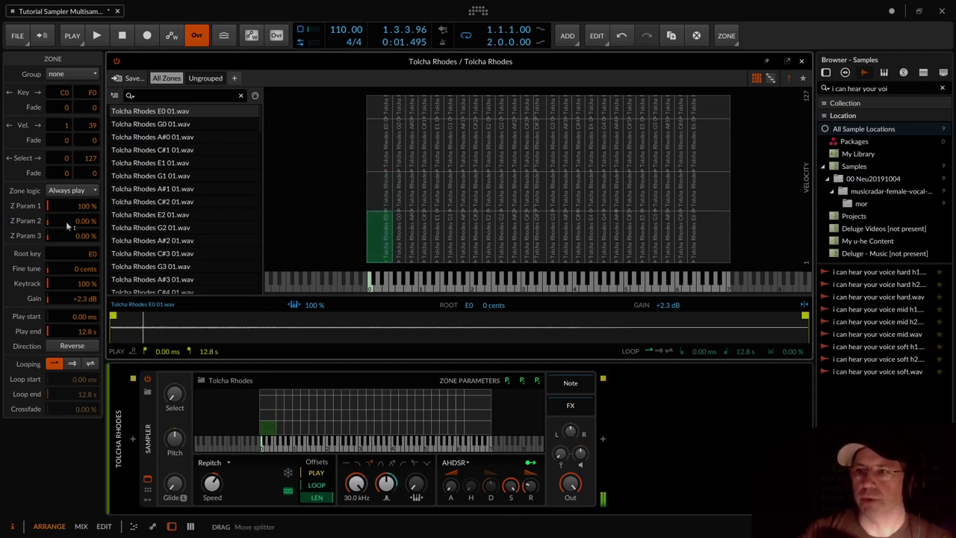
{"action": "left_click_drag", "start_coordinate": [66, 208], "coordinate": [66, 302]}
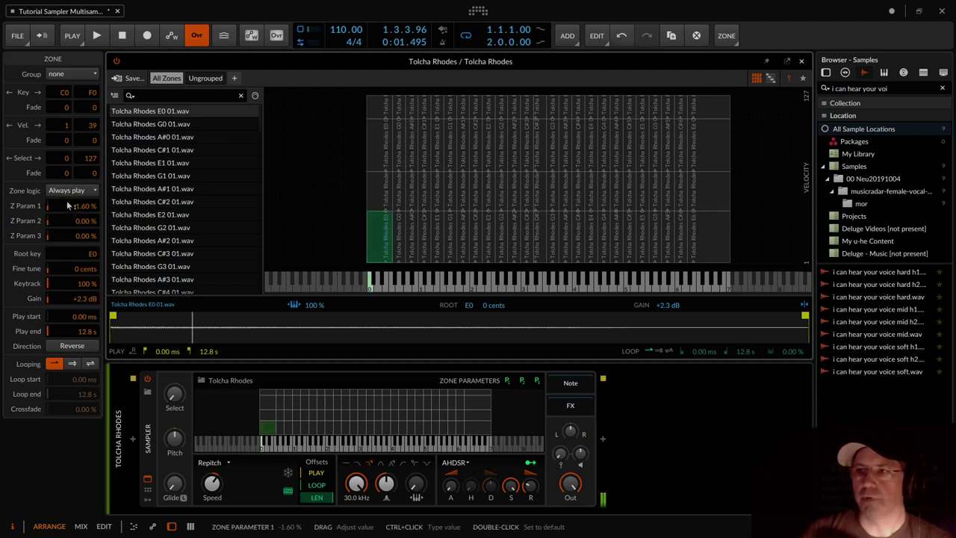
{"action": "mouse_move", "coordinate": [70, 206]}
{"action": "left_mouse_down"}
{"action": "mouse_move", "coordinate": [70, 110]}
{"action": "mouse_move", "coordinate": [72, 210]}
{"action": "left_mouse_up"}
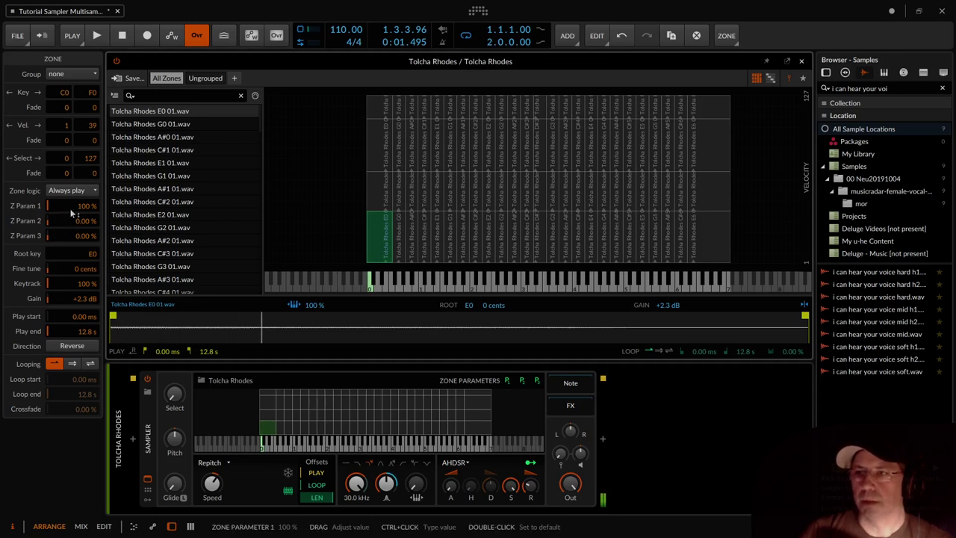
{"action": "left_click_drag", "start_coordinate": [73, 213], "coordinate": [73, 227]}
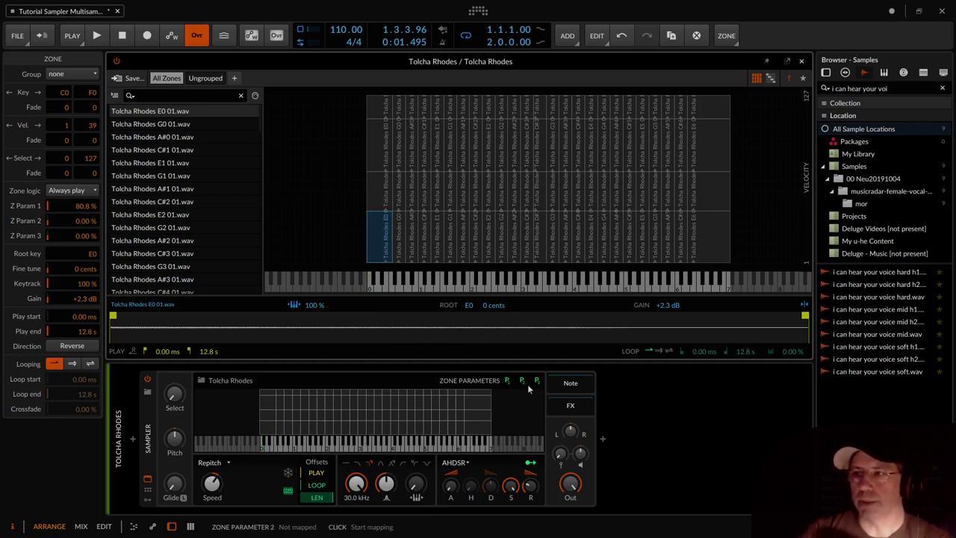
Select the nine zones from G0 to G2 01.wav, try raising their Zone Parameter 1 to 100 %, and reset it to default.
{"action": "left_click", "coordinate": [159, 124]}
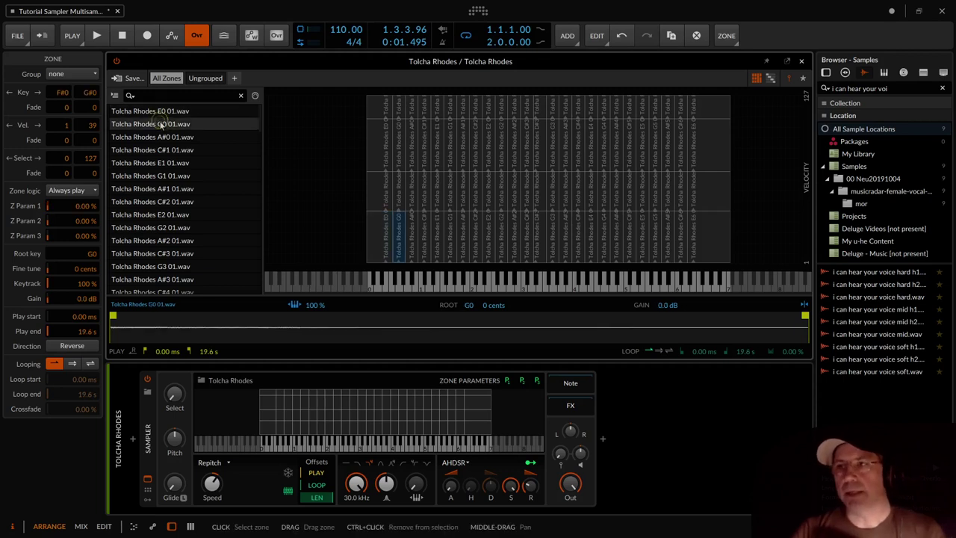
{"action": "left_click", "coordinate": [176, 230], "text": "shift"}
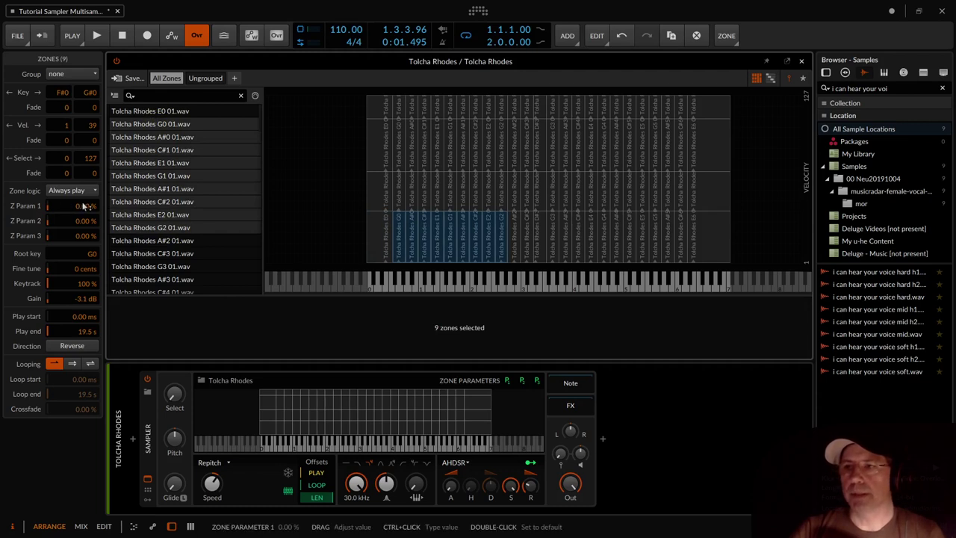
{"action": "left_click_drag", "start_coordinate": [84, 205], "coordinate": [84, 183]}
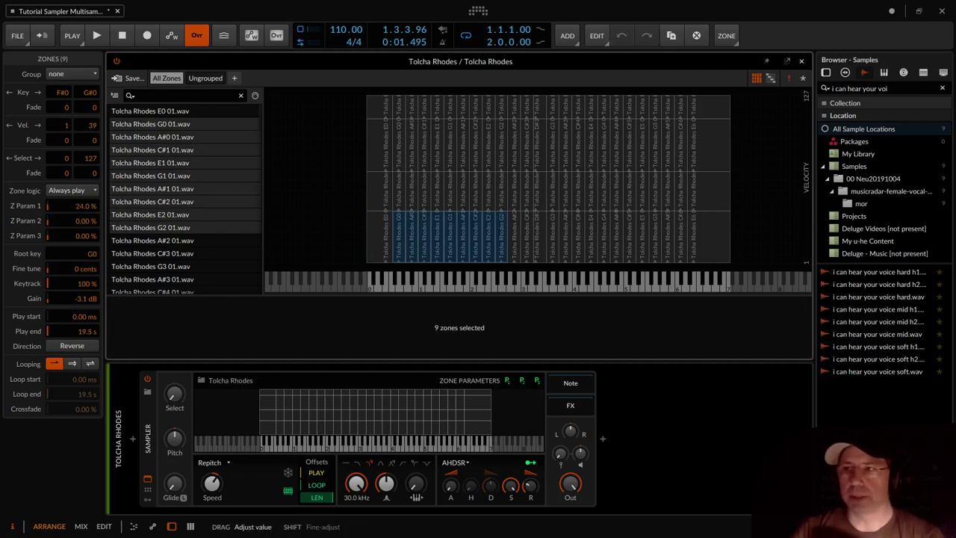
{"action": "left_click_drag", "start_coordinate": [84, 205], "coordinate": [83, 197]}
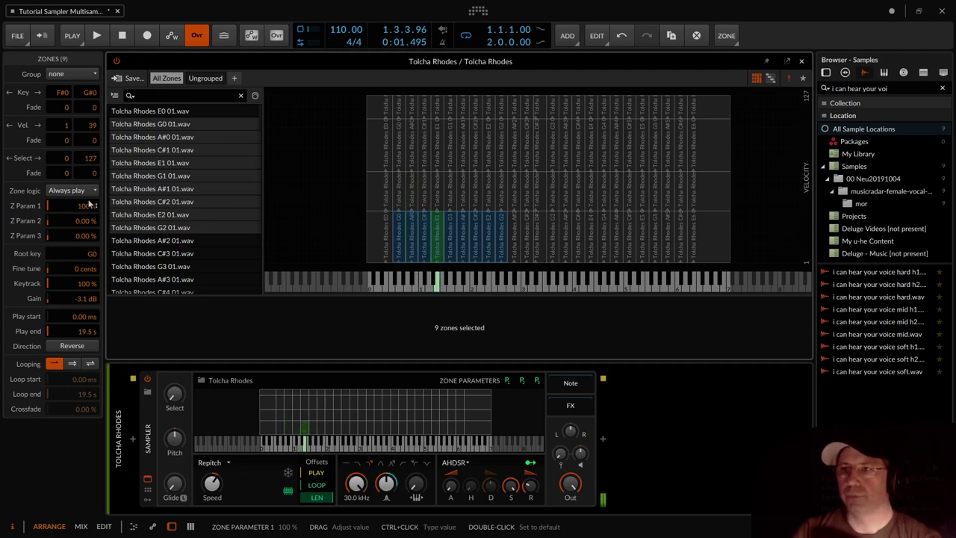
{"action": "left_click_drag", "start_coordinate": [88, 205], "coordinate": [87, 209]}
{"action": "key", "text": "ctrl+z"}
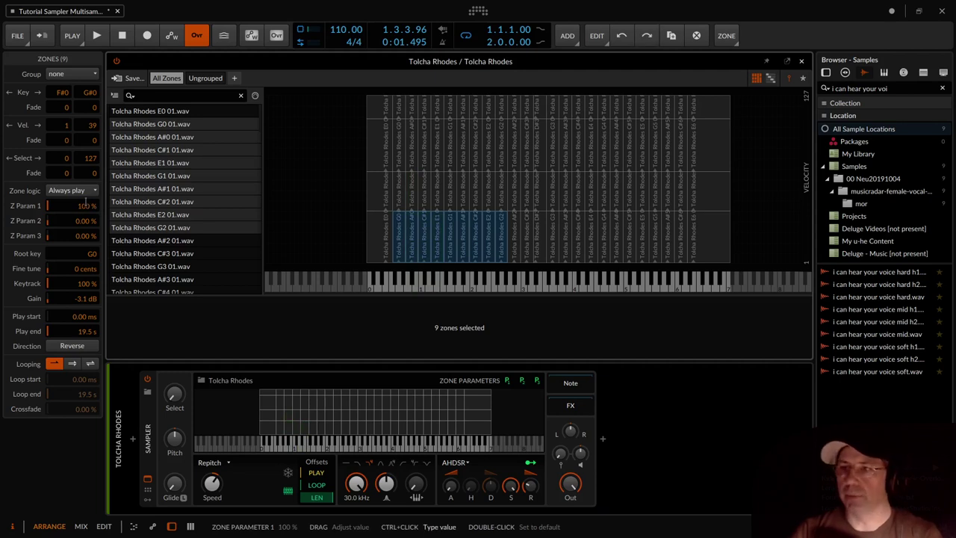
{"action": "double_click", "coordinate": [87, 205]}
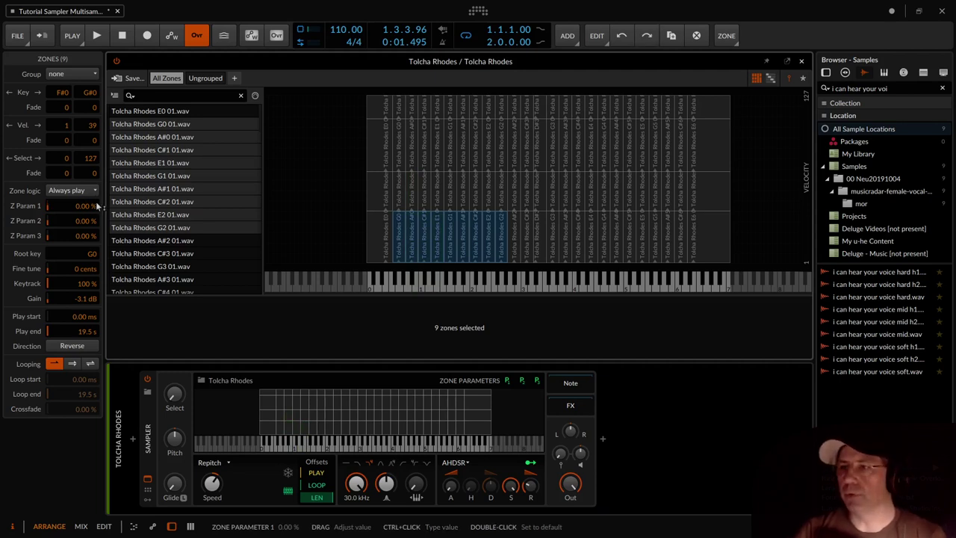
Select every zone in the lowest velocity layer of the zone map and group them.
{"action": "left_click", "coordinate": [380, 236]}
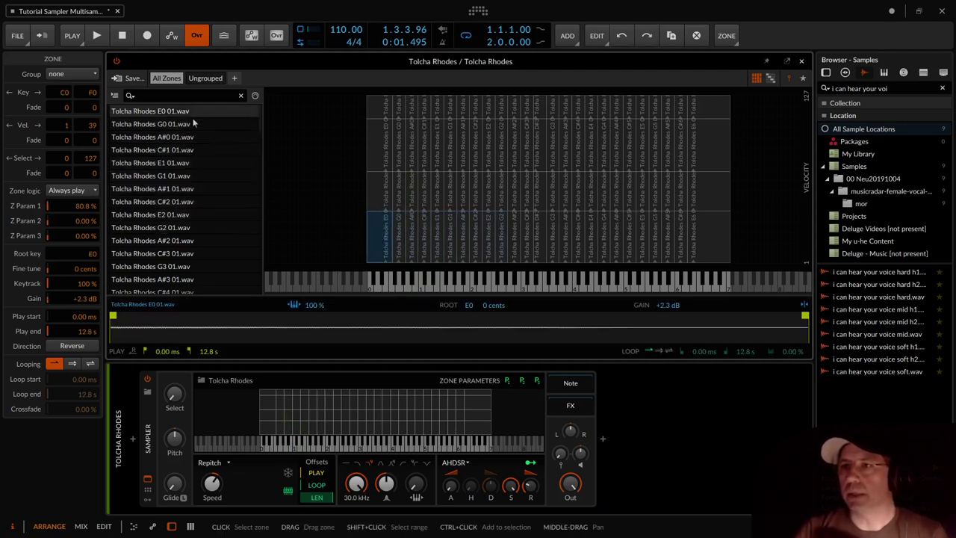
{"action": "left_click_drag", "start_coordinate": [342, 244], "coordinate": [764, 228]}
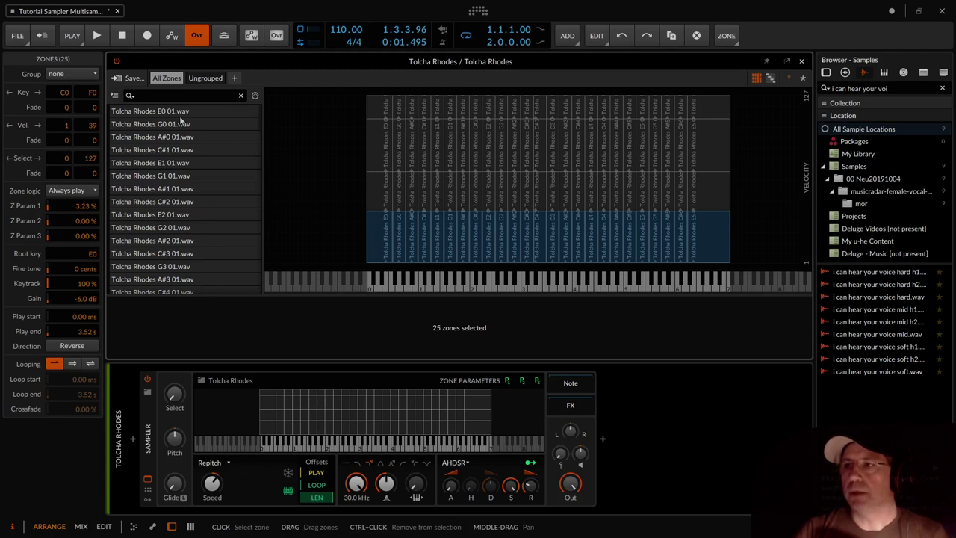
{"action": "right_click", "coordinate": [219, 130]}
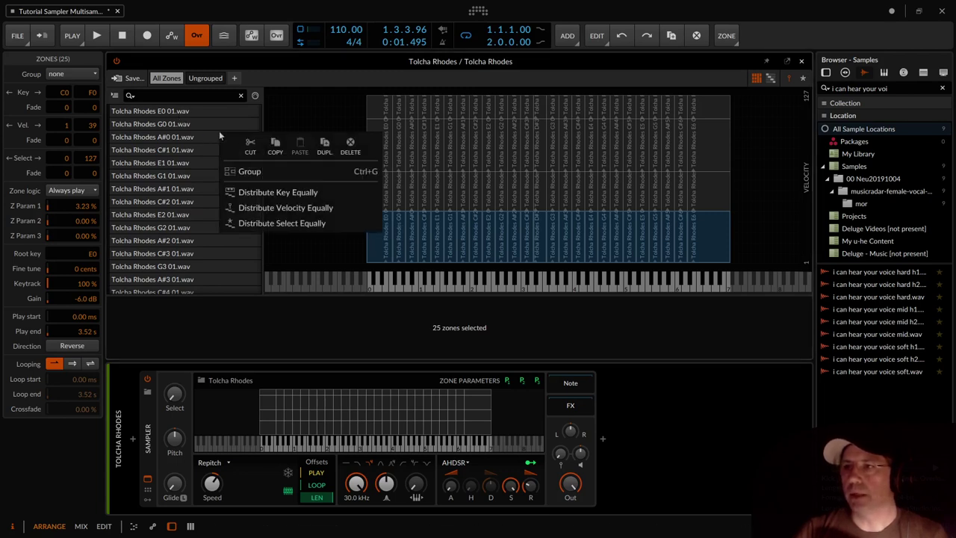
{"action": "left_click", "coordinate": [365, 172]}
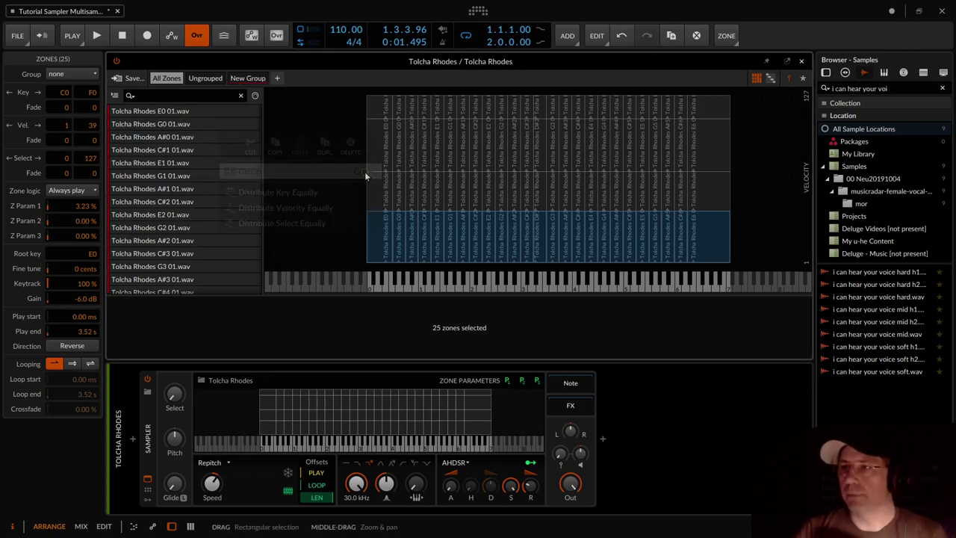
Open the new zone group on its own and rename it to low velo.
{"action": "left_click", "coordinate": [247, 78]}
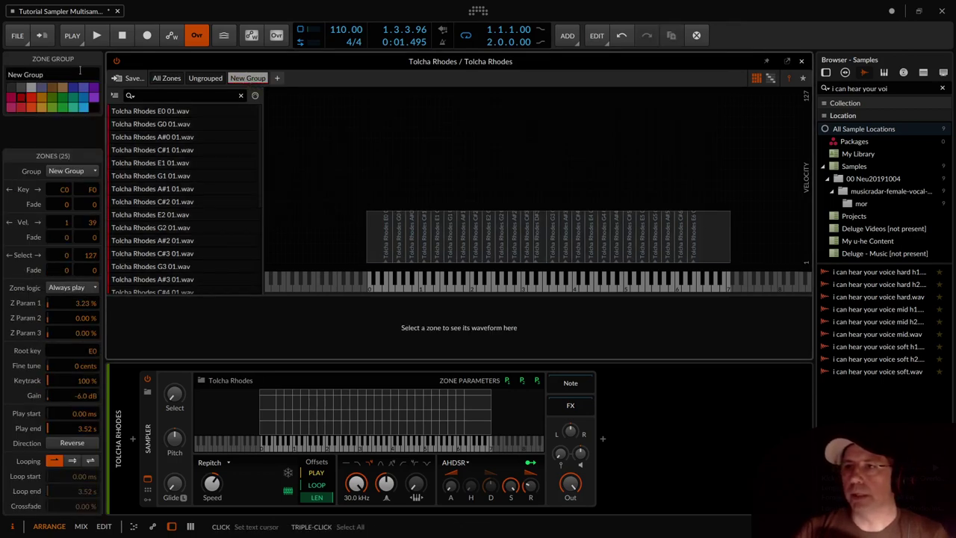
{"action": "left_click", "coordinate": [25, 74]}
{"action": "type", "text": "low velo"}
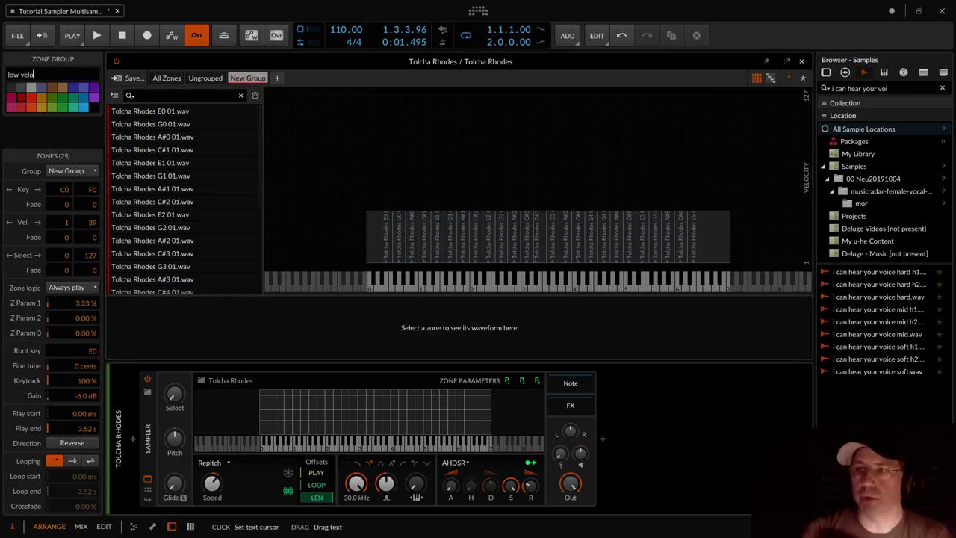
{"action": "key", "text": "Return"}
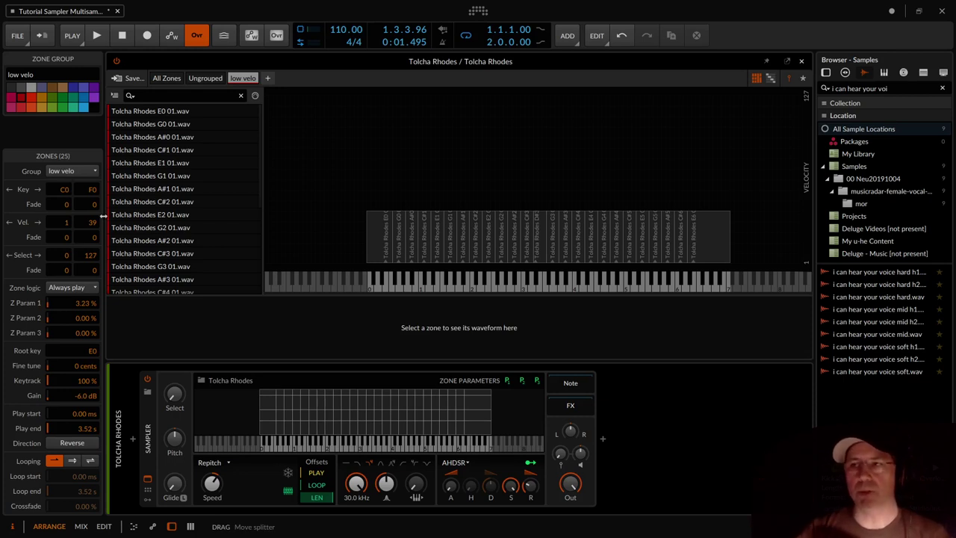
Review the samples in the low velo group, return to all zones, select G3 01.wav and every zone in turn, and clear the selection.
{"action": "scroll", "coordinate": [211, 152], "scroll_direction": "down", "scroll_amount": 3}
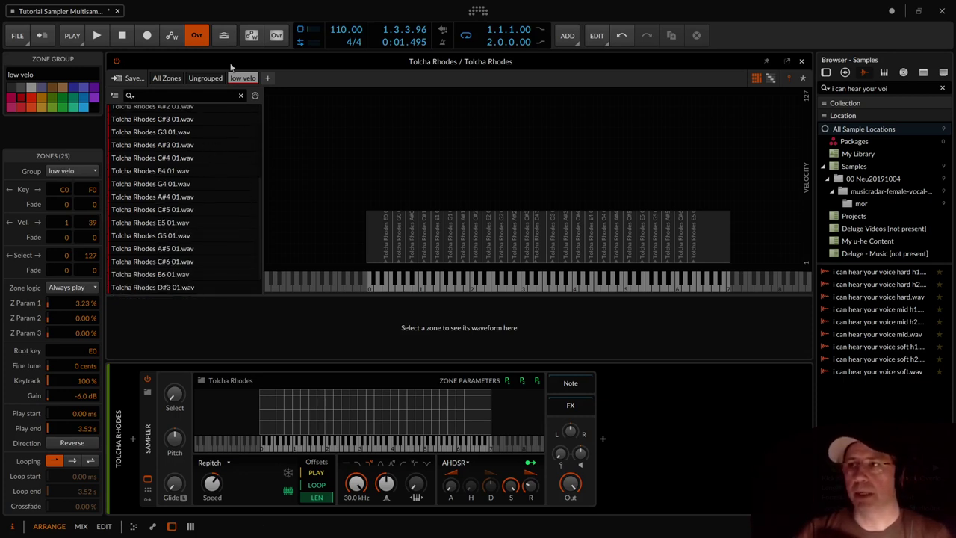
{"action": "left_click", "coordinate": [251, 78]}
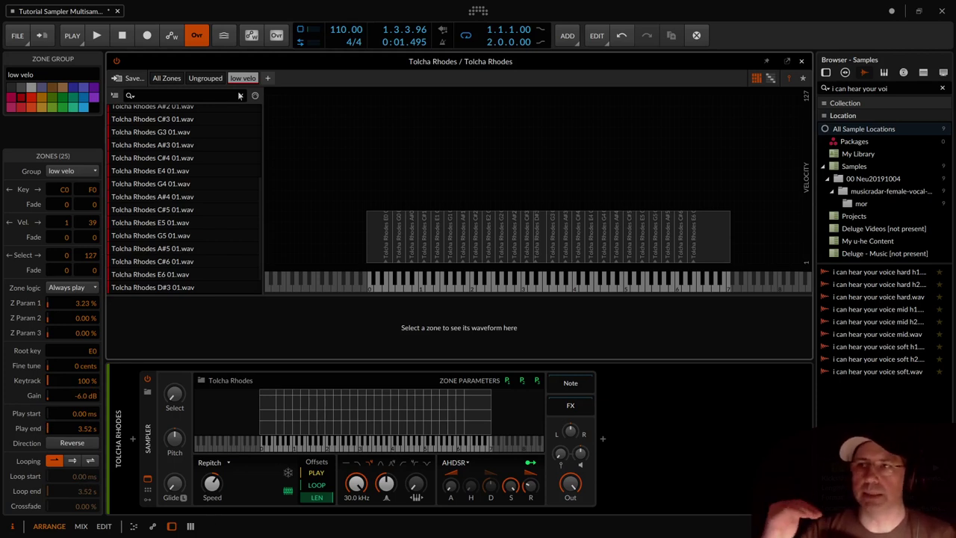
{"action": "left_click", "coordinate": [164, 79]}
{"action": "left_click", "coordinate": [196, 131]}
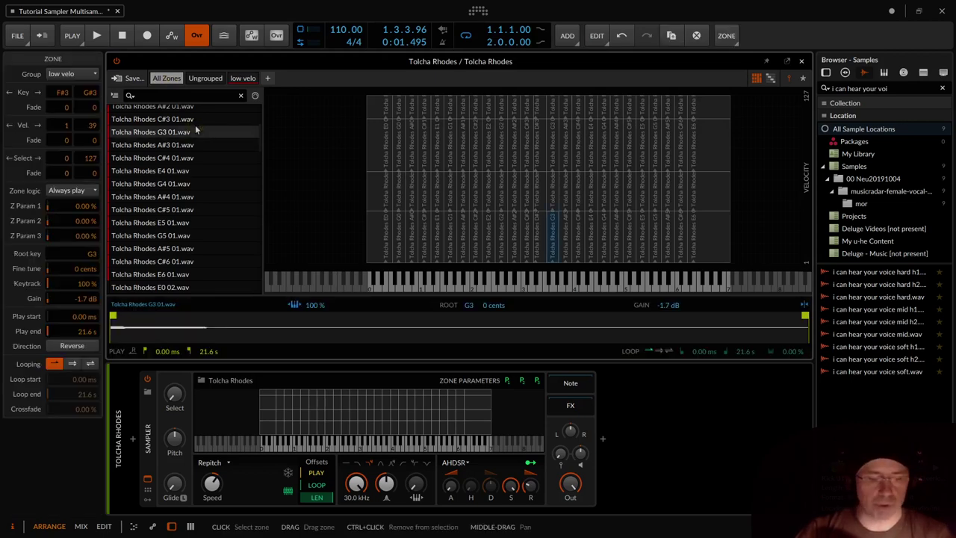
{"action": "key", "text": "ctrl+a"}
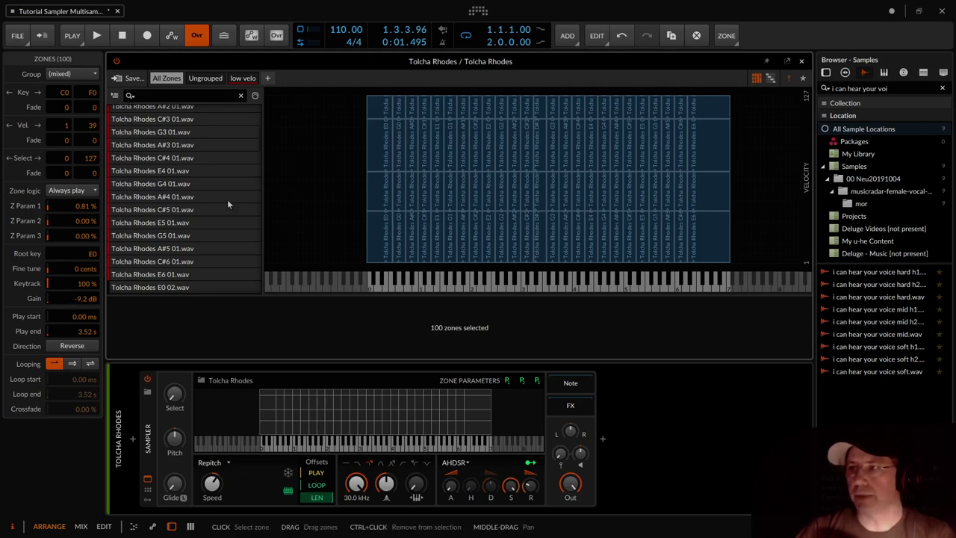
{"action": "left_click", "coordinate": [317, 177]}
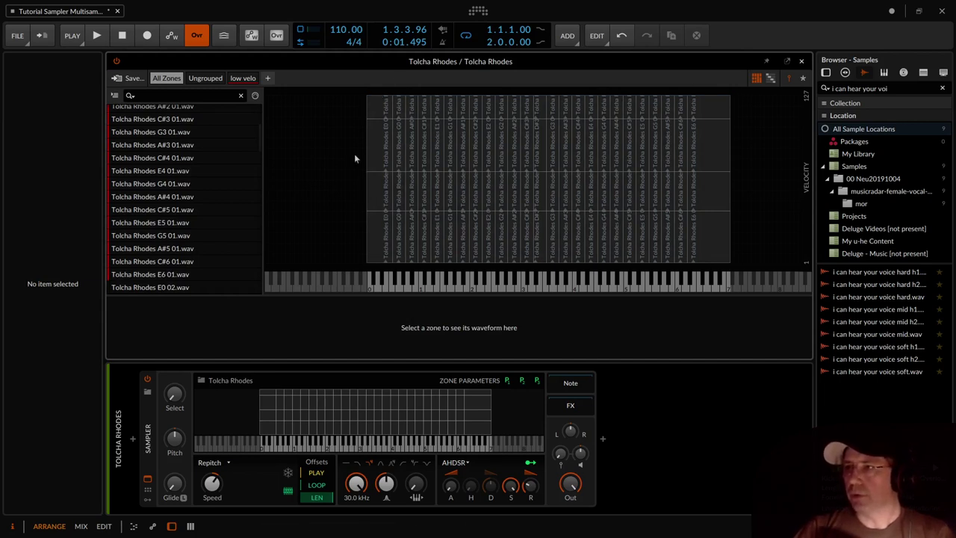
Show the zones in the list editor and examine the key ranges of the E0, G0 and A#0 01.wav zones up close, ending on E0.
{"action": "left_click", "coordinate": [771, 78]}
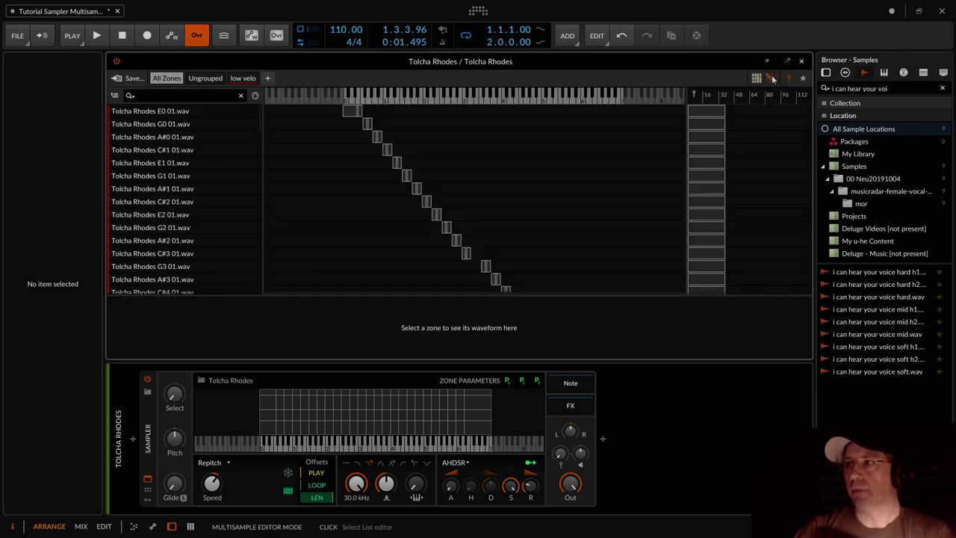
{"action": "left_click", "coordinate": [206, 110]}
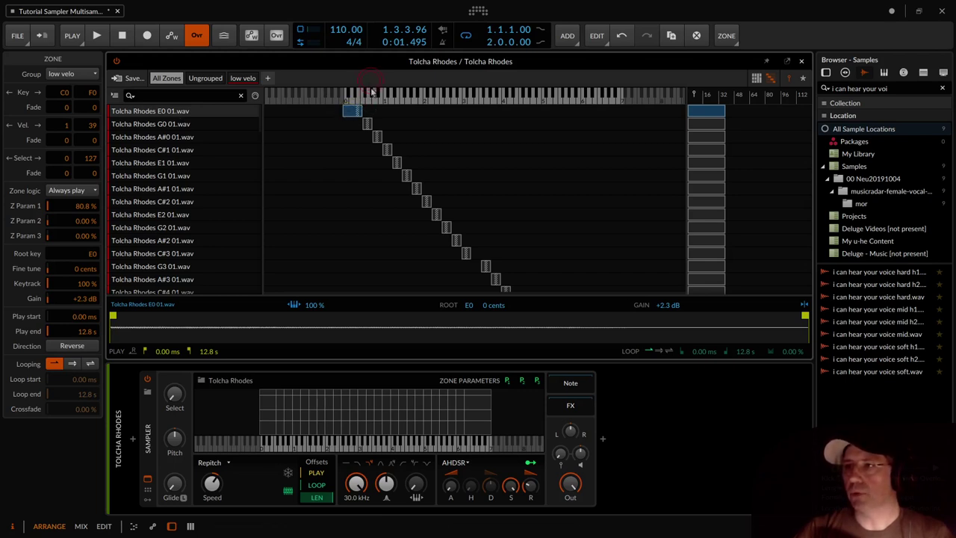
{"action": "left_click_drag", "start_coordinate": [371, 92], "coordinate": [421, 179]}
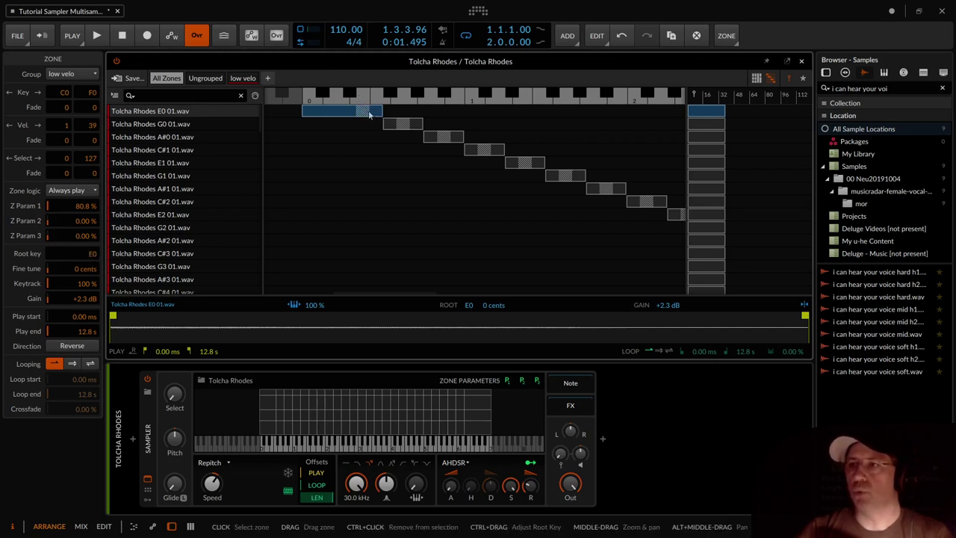
{"action": "left_click", "coordinate": [405, 126]}
{"action": "left_click", "coordinate": [444, 137]}
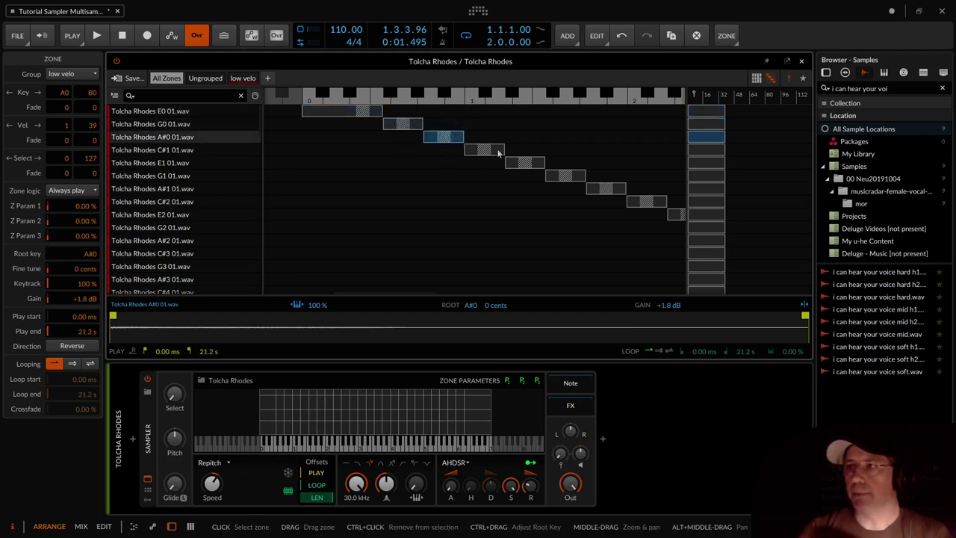
{"action": "left_click", "coordinate": [544, 163]}
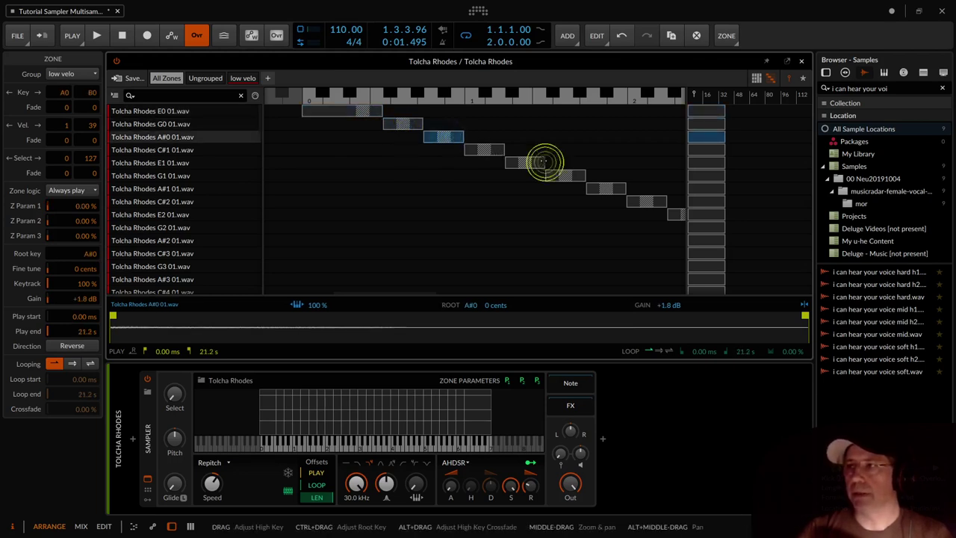
{"action": "left_click", "coordinate": [344, 115]}
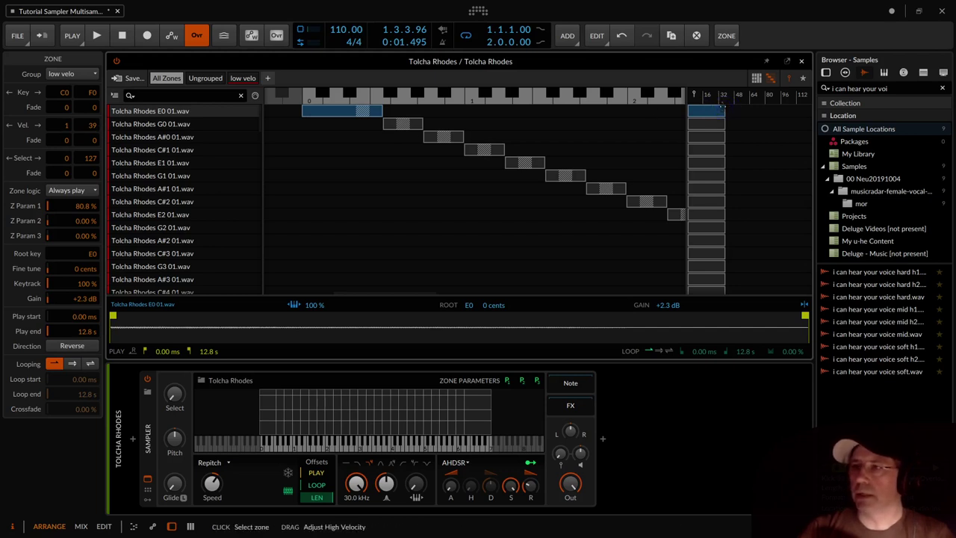
Try extending the high velocity of the E0 01.wav zone and adding an upper velocity fade of 18, undoing both changes.
{"action": "left_click_drag", "start_coordinate": [721, 110], "coordinate": [744, 115]}
{"action": "key", "text": "ctrl+z"}
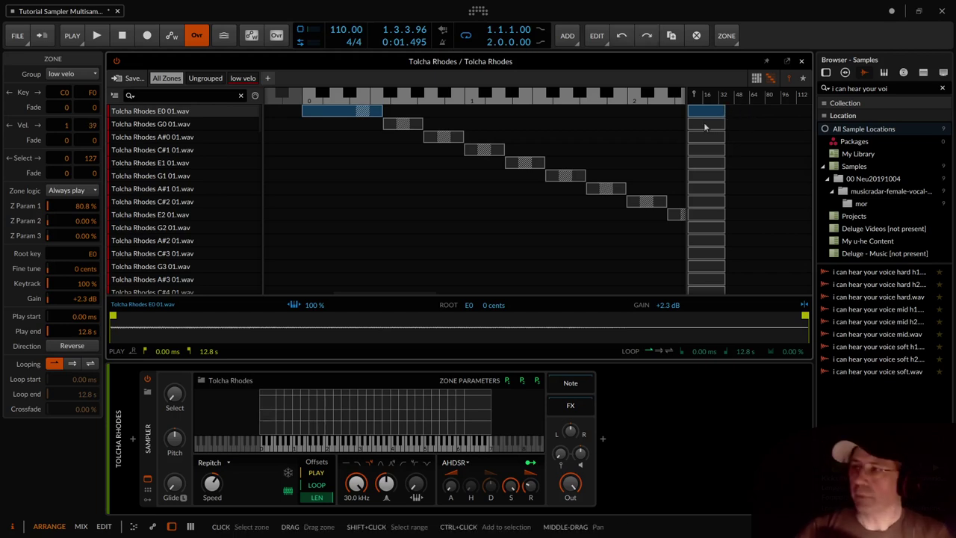
{"action": "left_click_drag", "start_coordinate": [714, 111], "coordinate": [705, 110]}
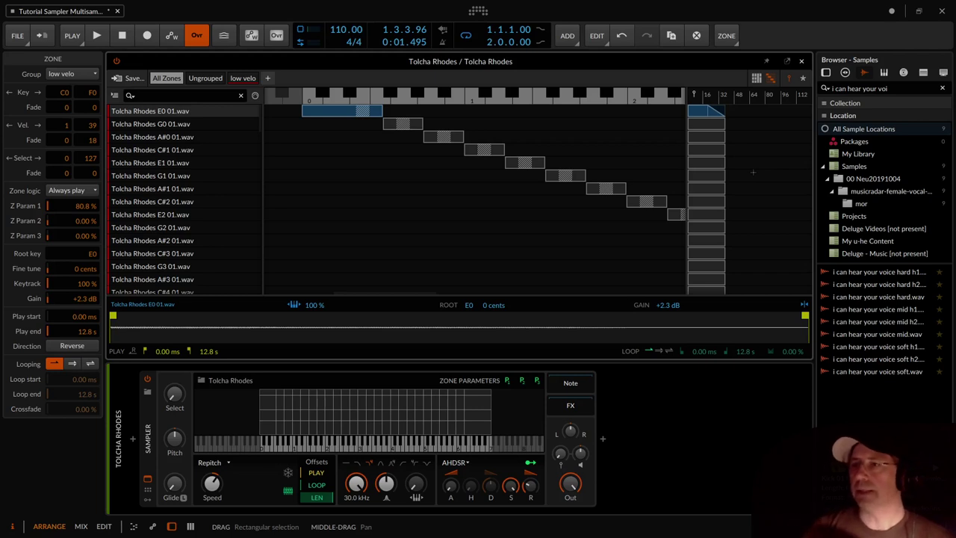
{"action": "key", "text": "ctrl+z"}
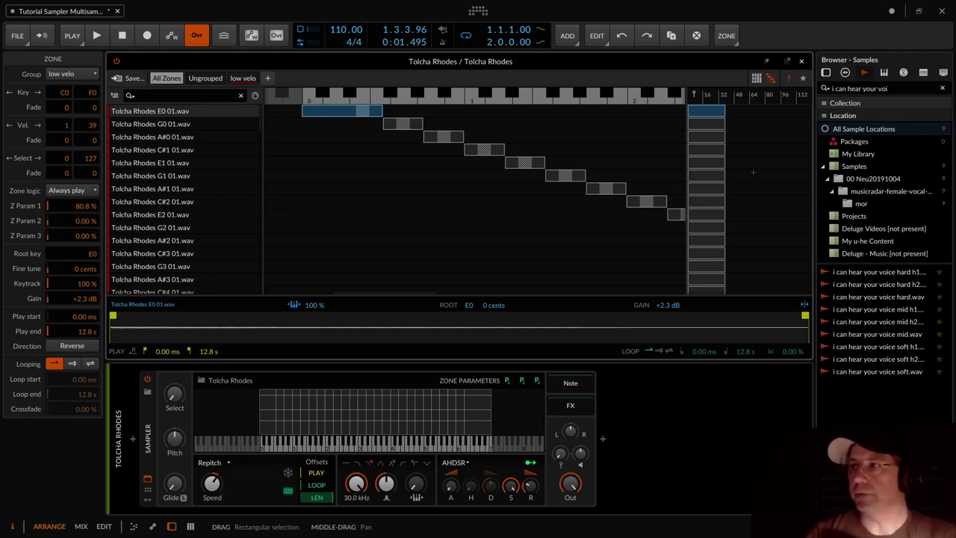
View the Select ranges of the Rhodes zones in the list editor and close the multisample editor.
{"action": "left_click", "coordinate": [802, 79]}
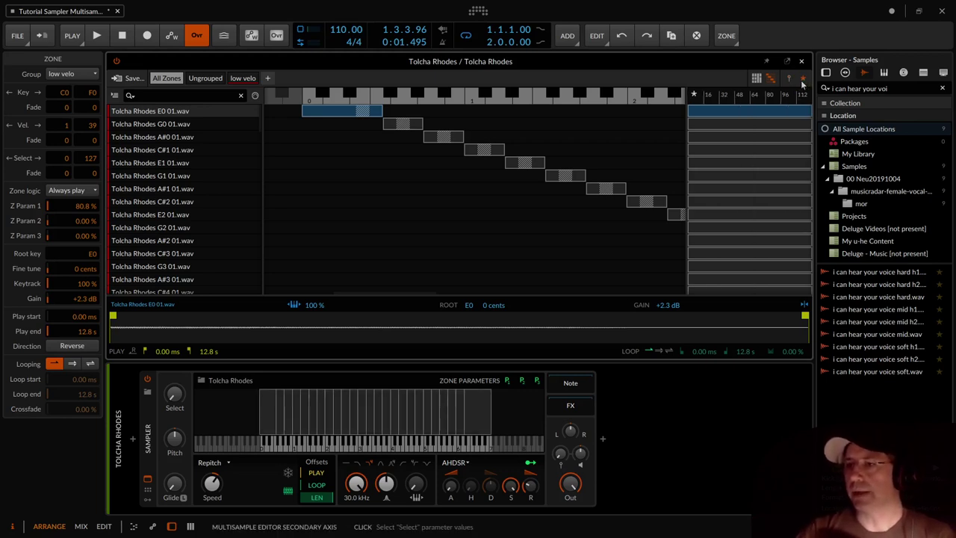
{"action": "left_click", "coordinate": [801, 62]}
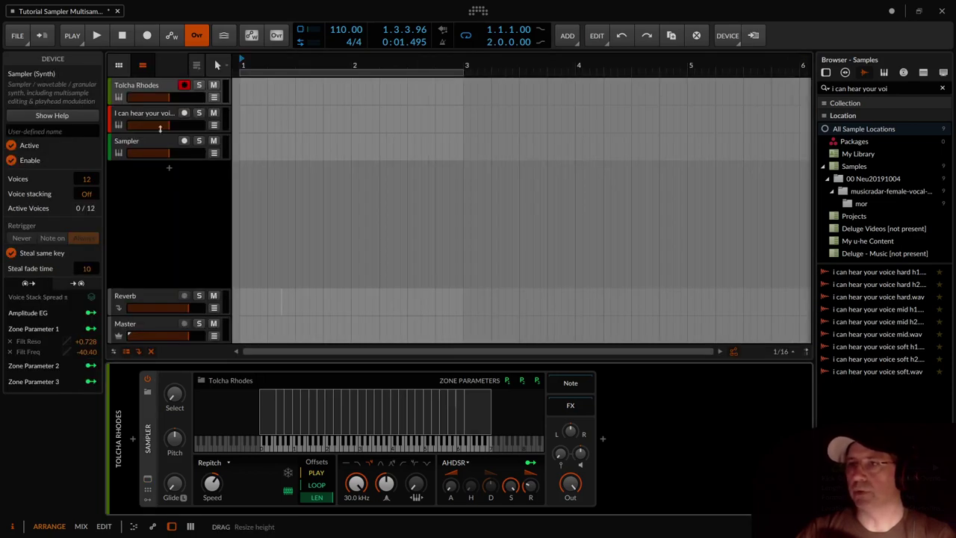
On the I can hear your voice track, switch off and collapse the Reverb, and create a new multisample in the Sampler.
{"action": "left_click", "coordinate": [146, 114]}
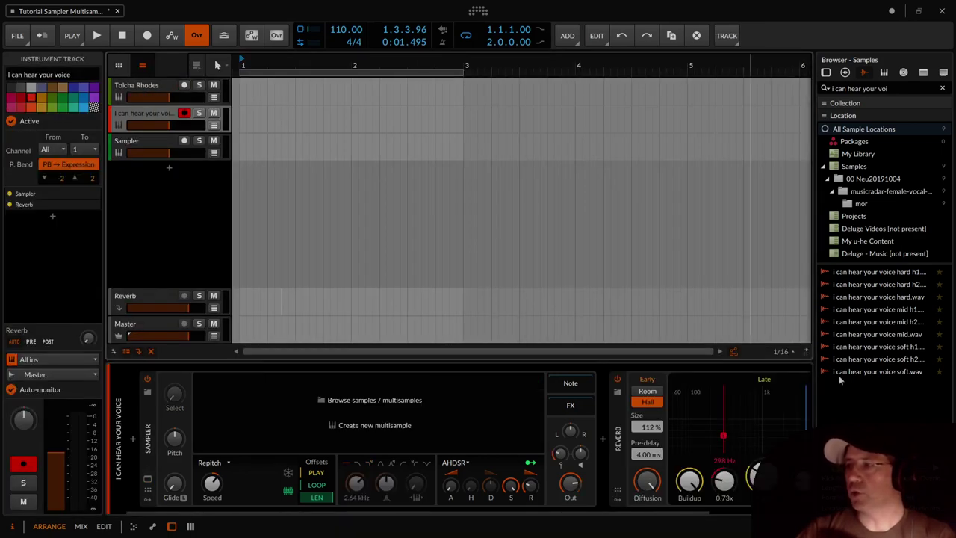
{"action": "left_click", "coordinate": [862, 253]}
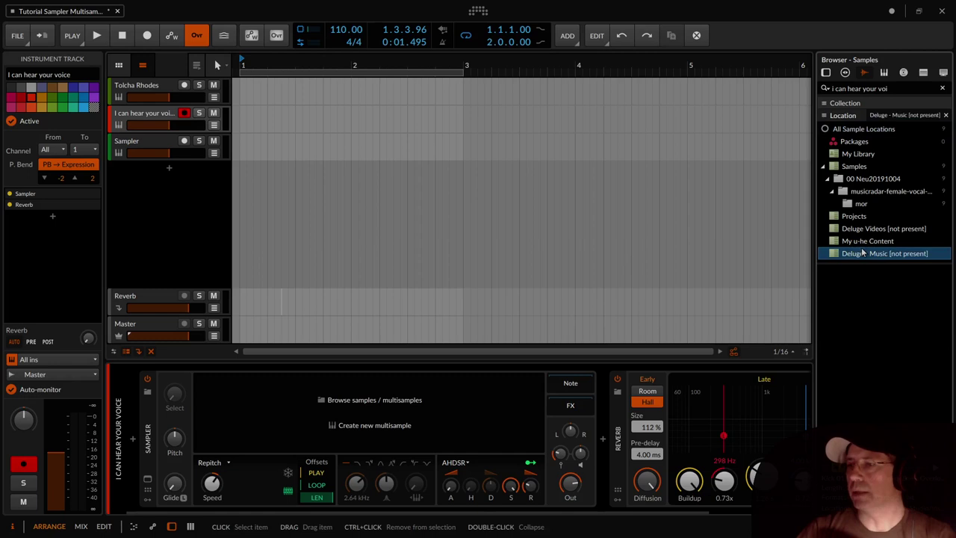
{"action": "left_click", "coordinate": [879, 130]}
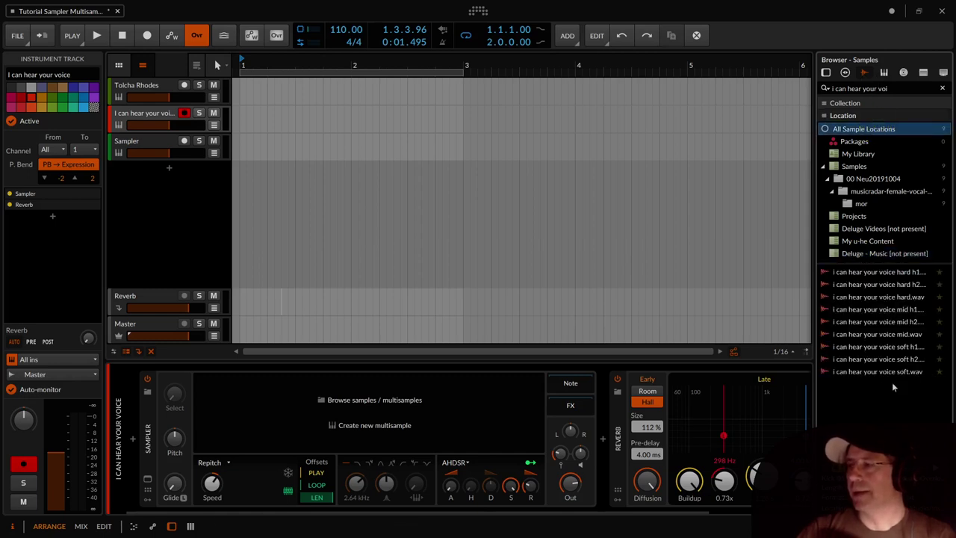
{"action": "left_click", "coordinate": [617, 379]}
{"action": "double_click", "coordinate": [618, 405]}
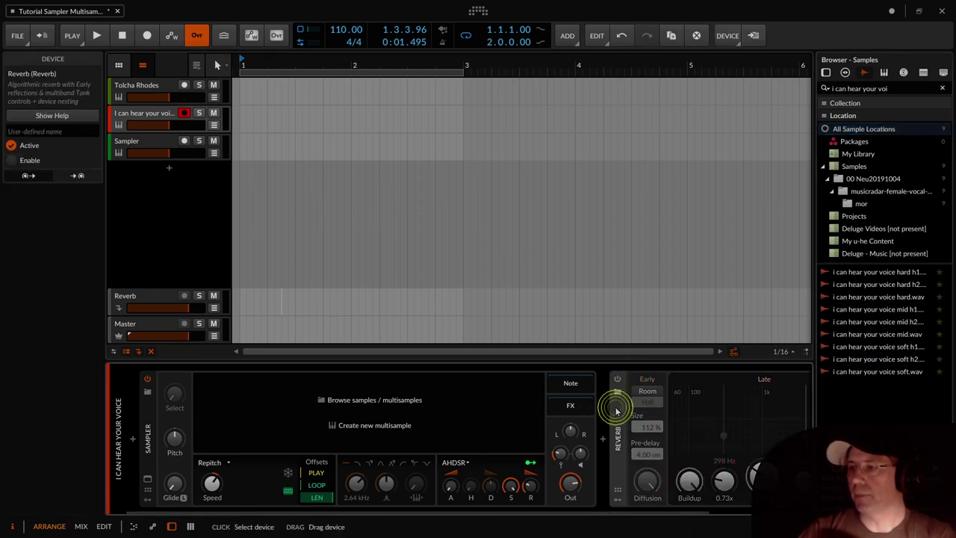
{"action": "left_click", "coordinate": [378, 431]}
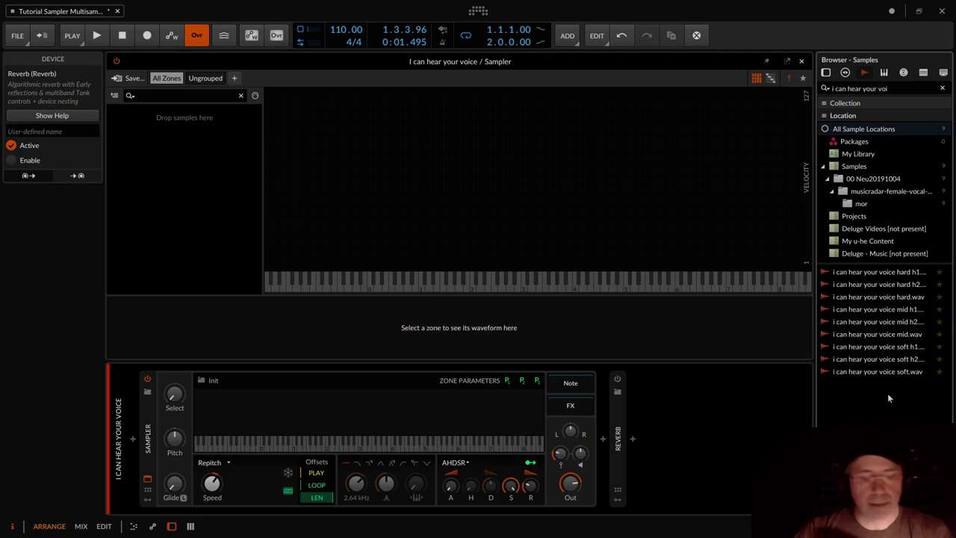
Try spreading all the i can hear your voice samples over consecutive keys starting at C2, and delete the resulting zones.
{"action": "key", "text": "ctrl+a"}
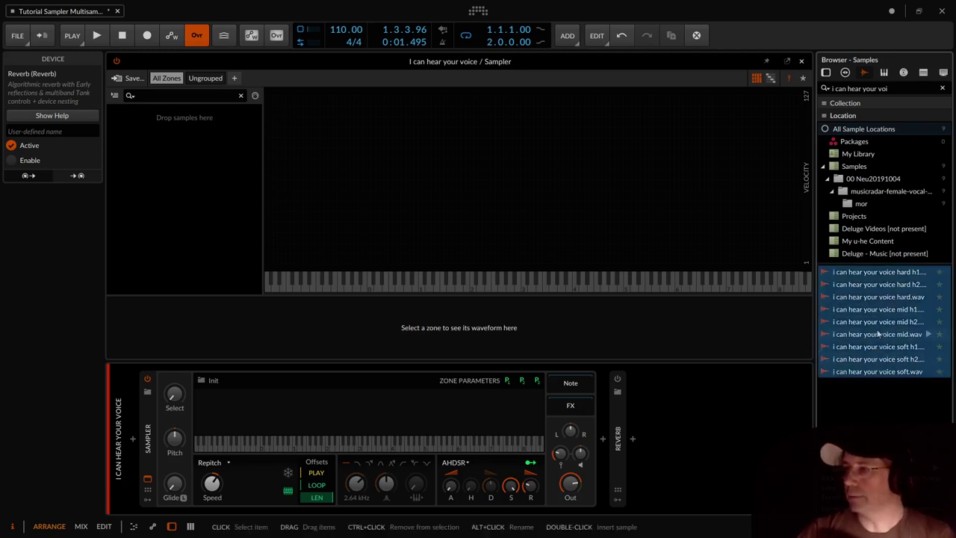
{"action": "left_click_drag", "start_coordinate": [863, 273], "coordinate": [509, 241]}
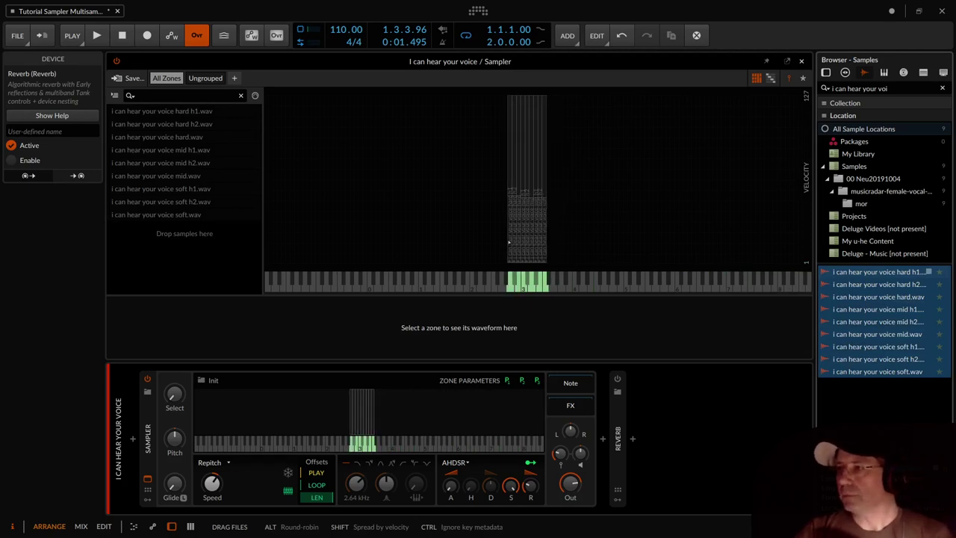
{"action": "left_click_drag", "start_coordinate": [508, 241], "coordinate": [501, 247]}
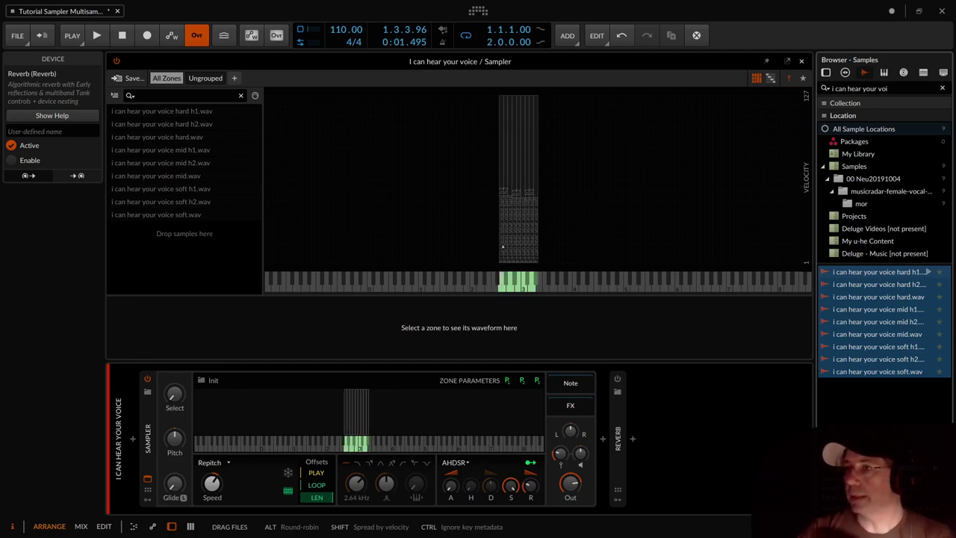
{"action": "left_click_drag", "start_coordinate": [502, 247], "coordinate": [212, 216]}
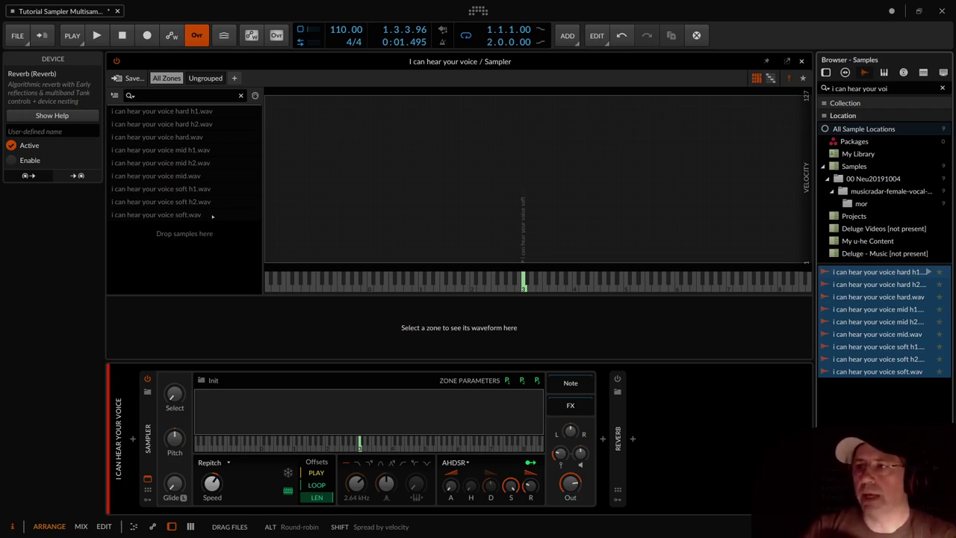
{"action": "left_click_drag", "start_coordinate": [212, 216], "coordinate": [472, 239]}
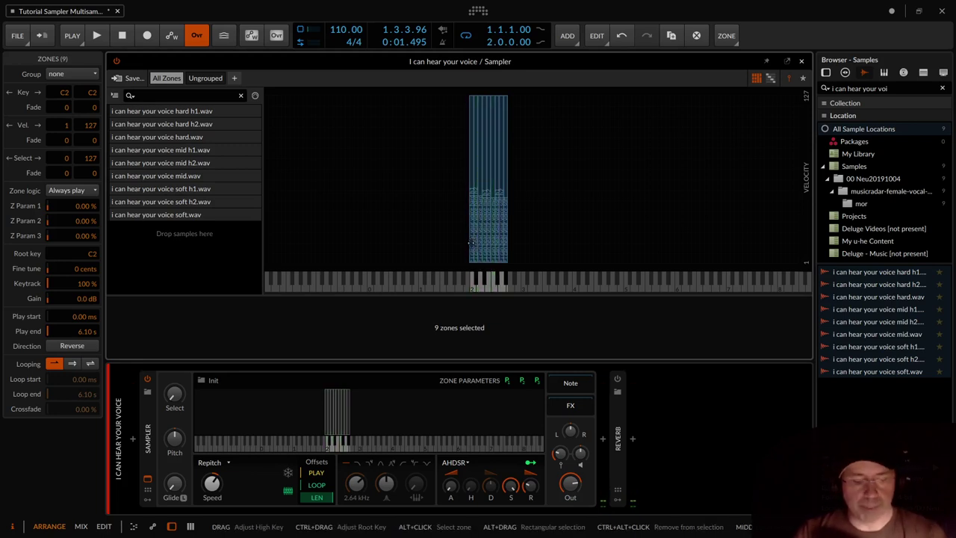
{"action": "key", "text": "Delete"}
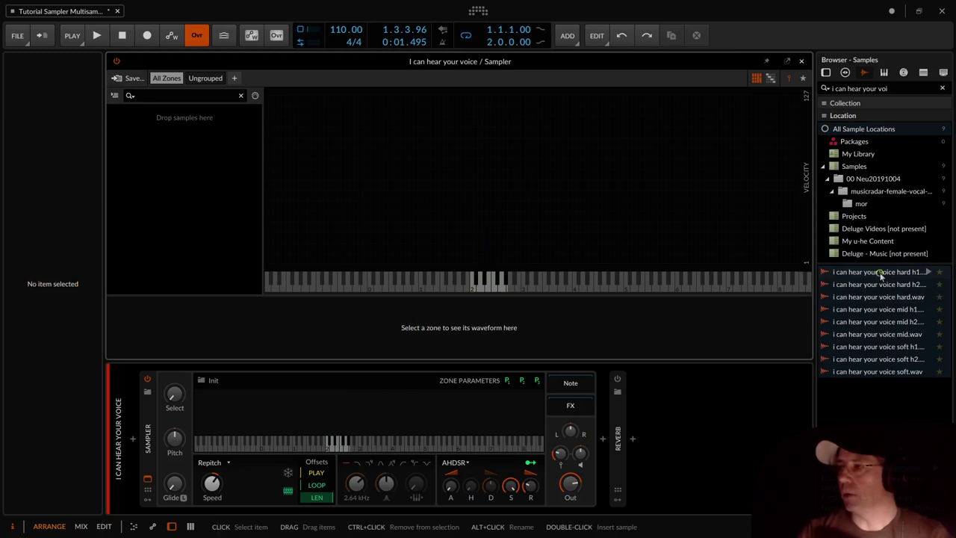
Try stacking all the i can hear your voice samples on the single key C2, and undo the placement.
{"action": "key", "text": "ctrl+a"}
{"action": "left_click_drag", "start_coordinate": [880, 273], "coordinate": [472, 246]}
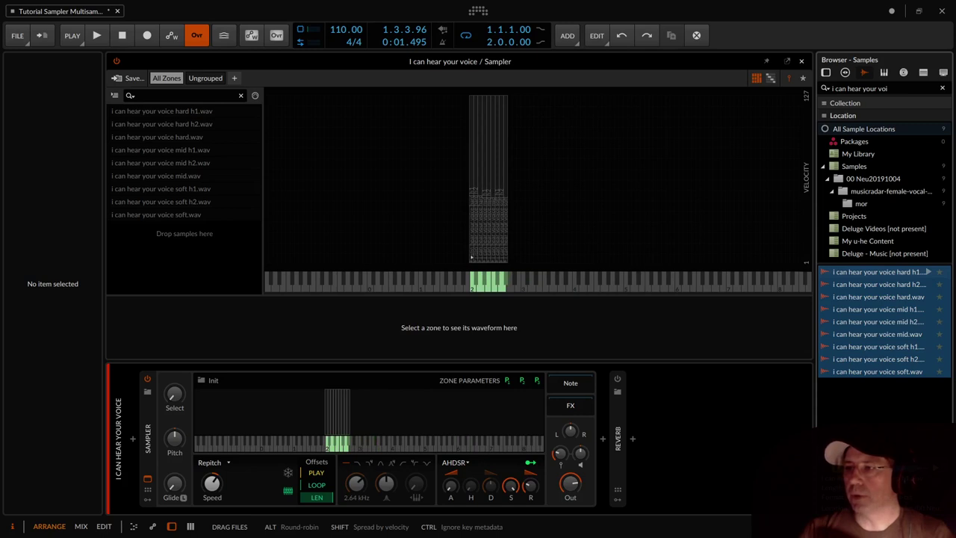
{"action": "left_click_drag", "start_coordinate": [472, 261], "coordinate": [471, 272]}
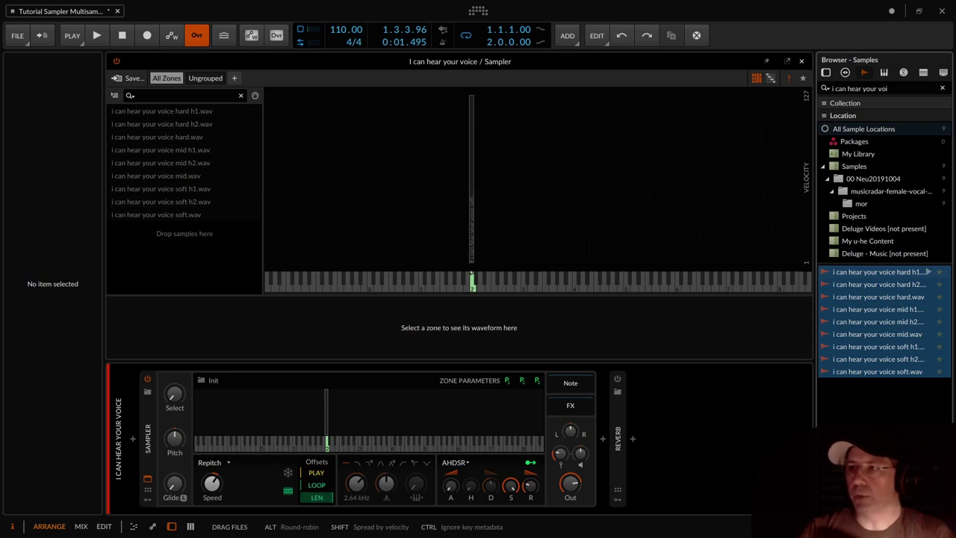
{"action": "left_click_drag", "start_coordinate": [471, 272], "coordinate": [470, 273]}
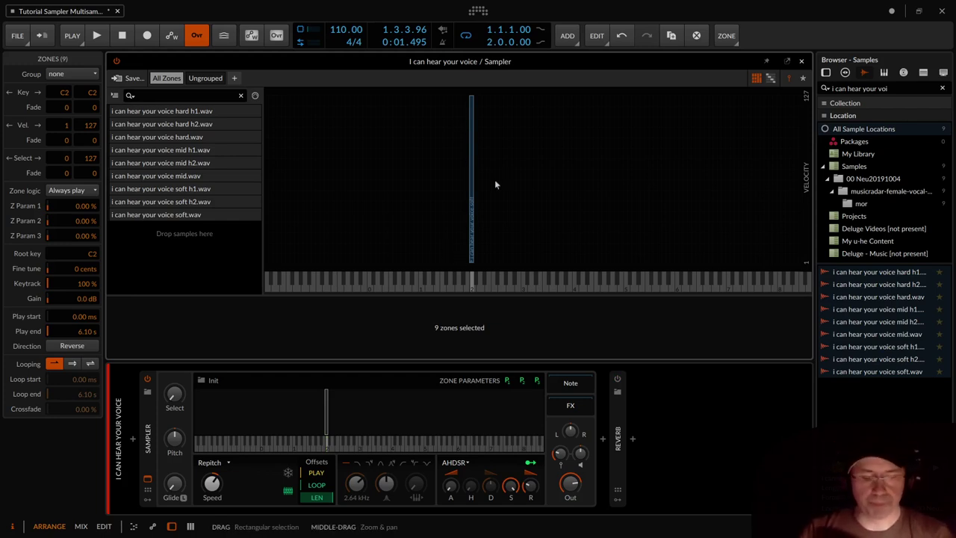
{"action": "key", "text": "ctrl+z"}
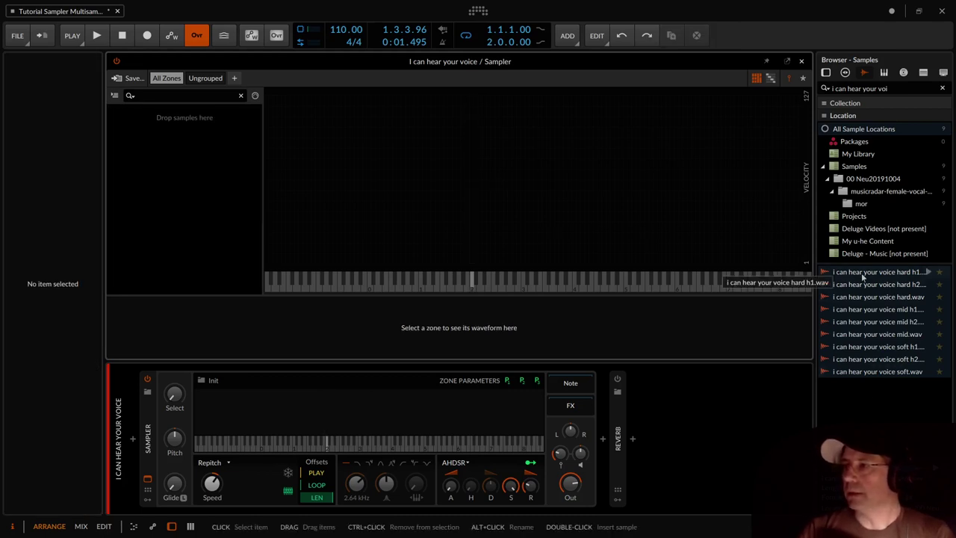
Add all the i can hear your voice samples as zones stacked on key C2, and switch the Reverb back on.
{"action": "key", "text": "ctrl+a"}
{"action": "left_click_drag", "start_coordinate": [861, 273], "coordinate": [476, 247]}
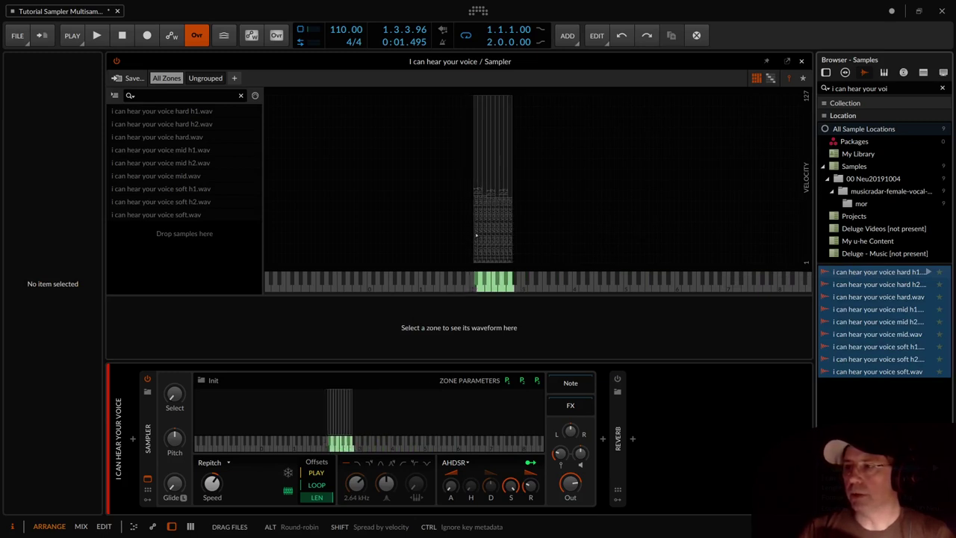
{"action": "left_click_drag", "start_coordinate": [477, 224], "coordinate": [473, 264]}
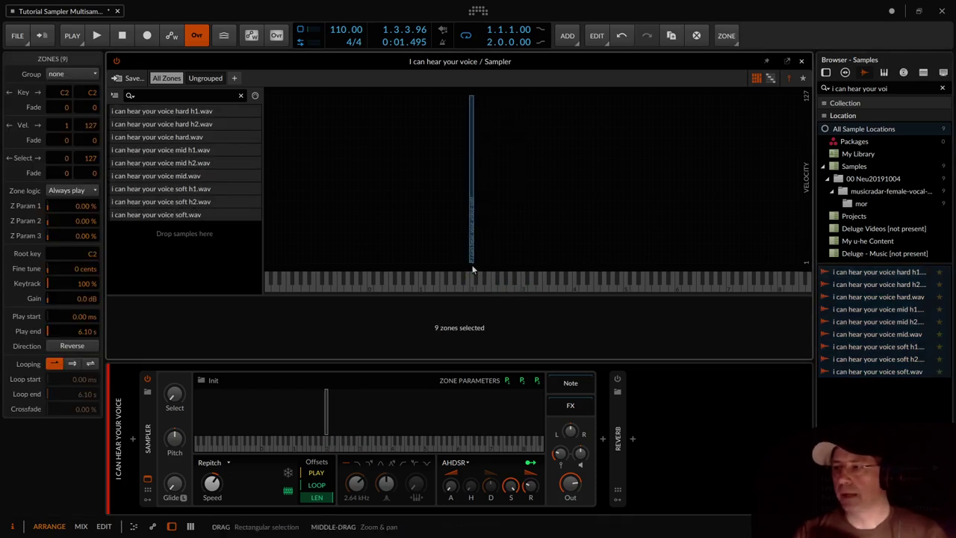
{"action": "left_click", "coordinate": [617, 378]}
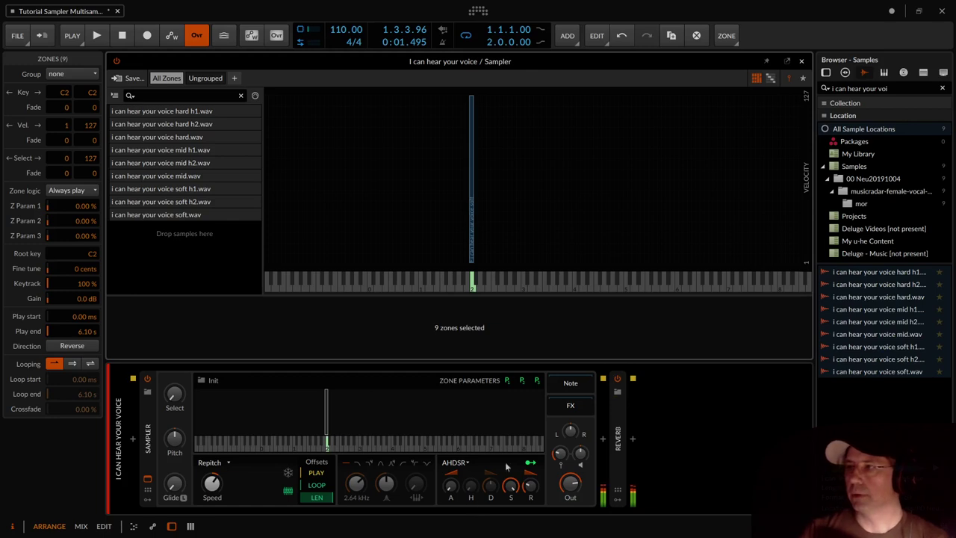
Show the zones' Select ranges in the list editor and distribute Select equally across all nine zones.
{"action": "left_click", "coordinate": [770, 79]}
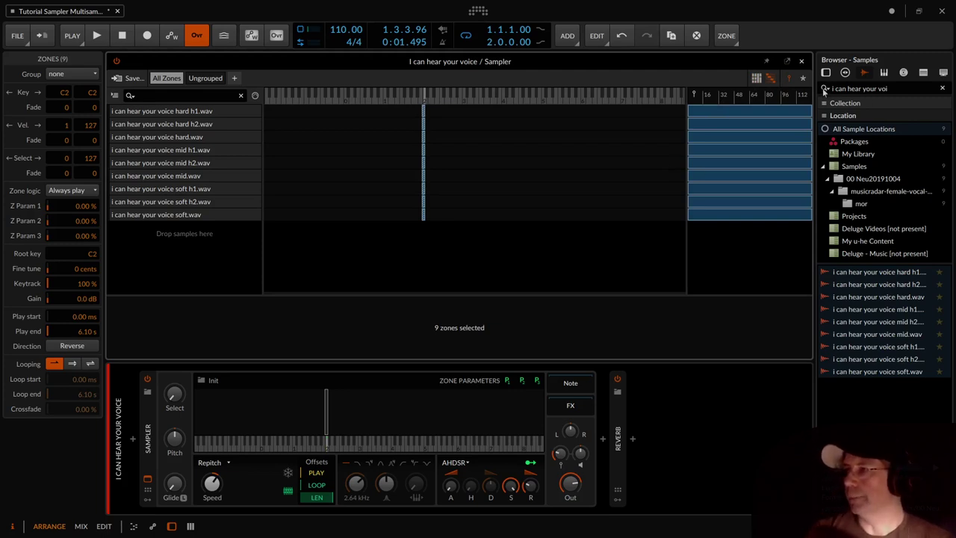
{"action": "left_click", "coordinate": [803, 79]}
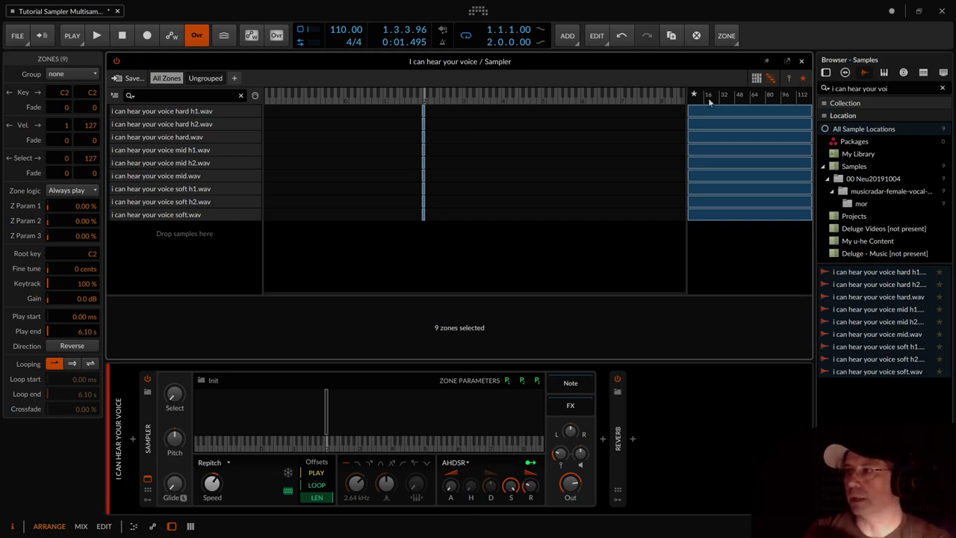
{"action": "left_click", "coordinate": [791, 81]}
{"action": "left_click", "coordinate": [803, 81]}
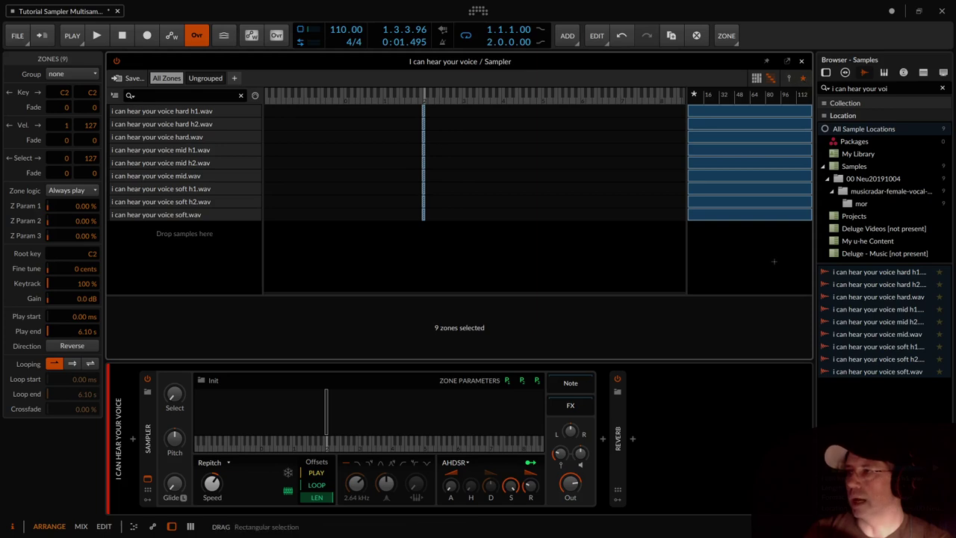
{"action": "left_click_drag", "start_coordinate": [737, 112], "coordinate": [775, 263]}
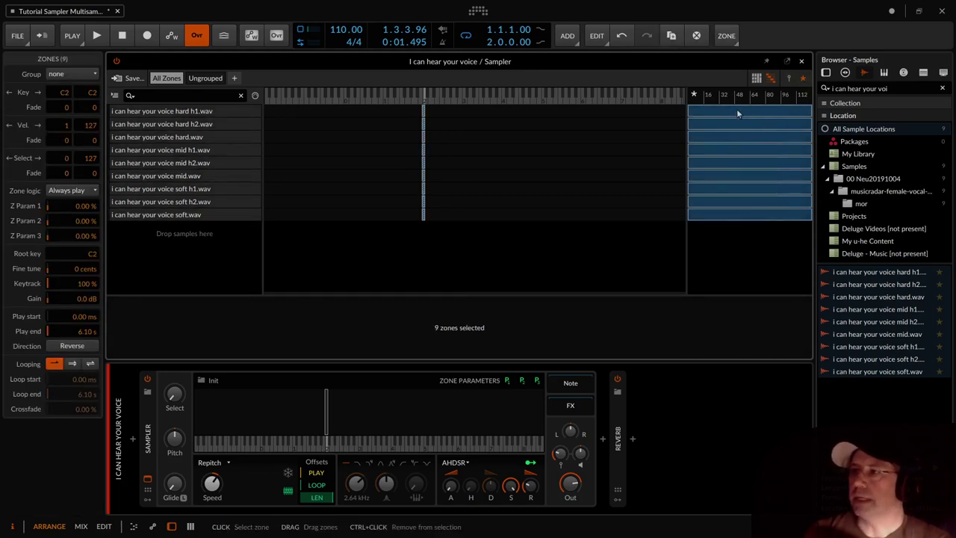
{"action": "right_click", "coordinate": [737, 108]}
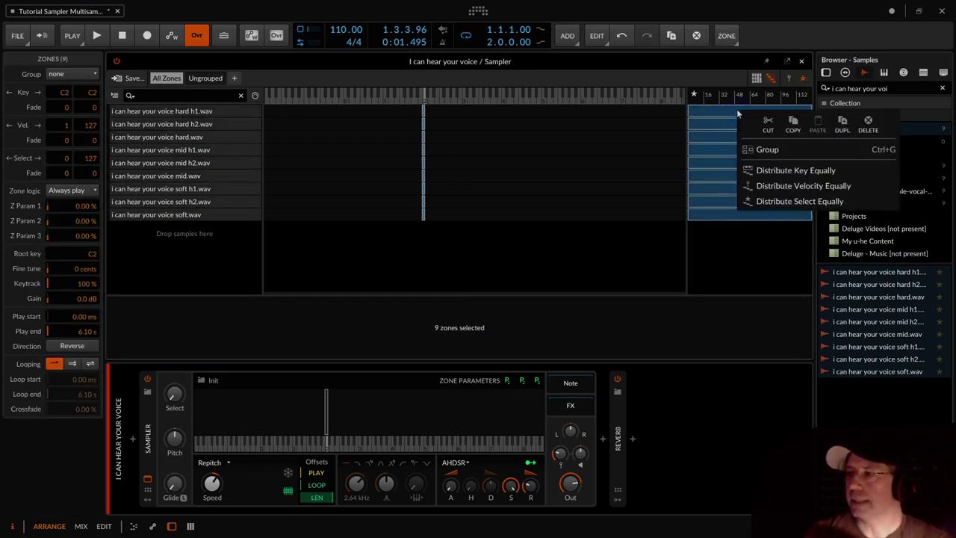
{"action": "left_click", "coordinate": [858, 201]}
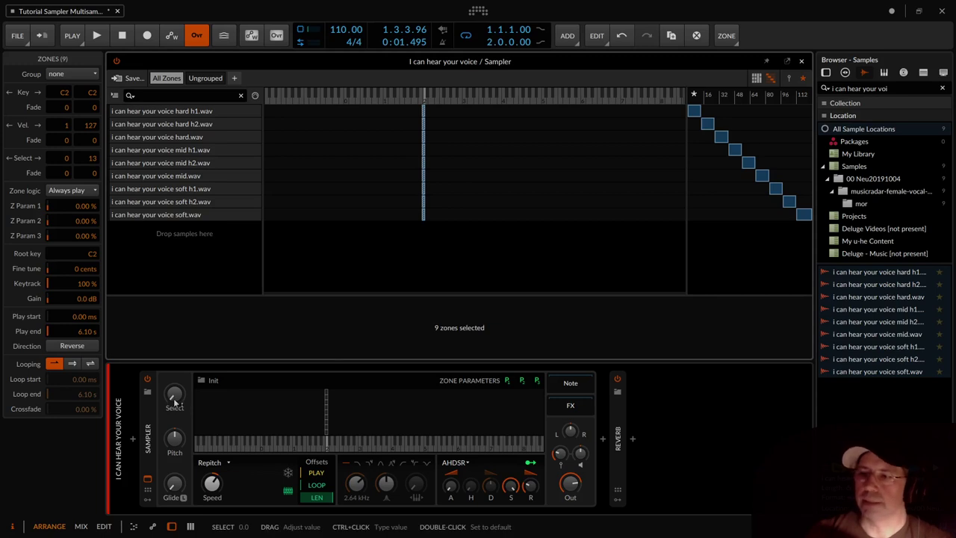
Sweep the Sampler's Select value up to 91.4 while playing C2 to audition the different voice samples.
{"action": "left_click_drag", "start_coordinate": [174, 401], "coordinate": [177, 401]}
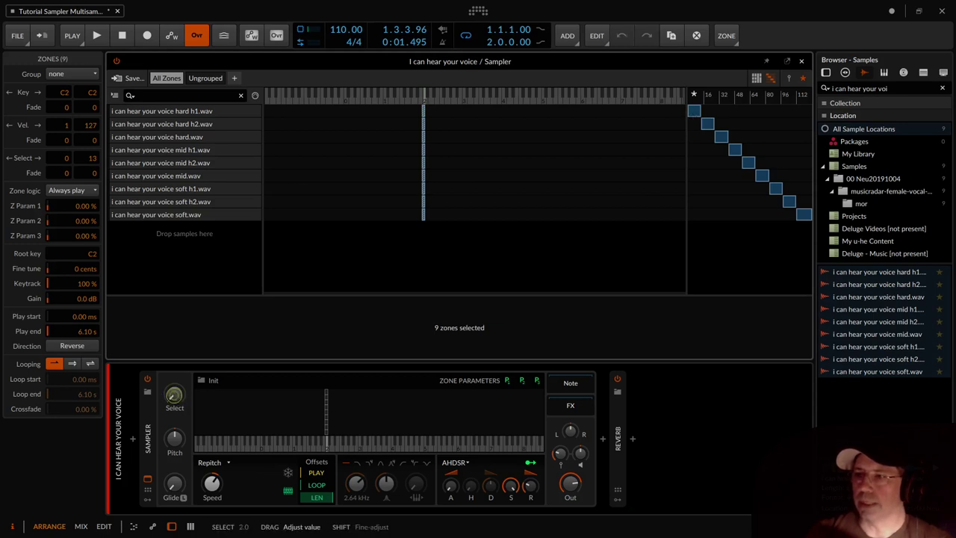
{"action": "mouse_move", "coordinate": [174, 394]}
{"action": "left_click_drag", "start_coordinate": [174, 394], "coordinate": [174, 392]}
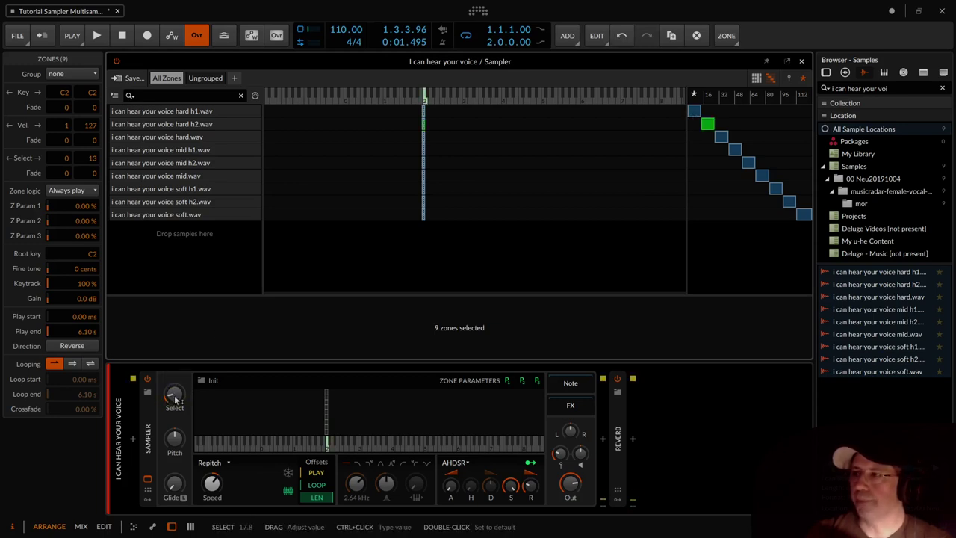
{"action": "left_click_drag", "start_coordinate": [173, 402], "coordinate": [173, 368]}
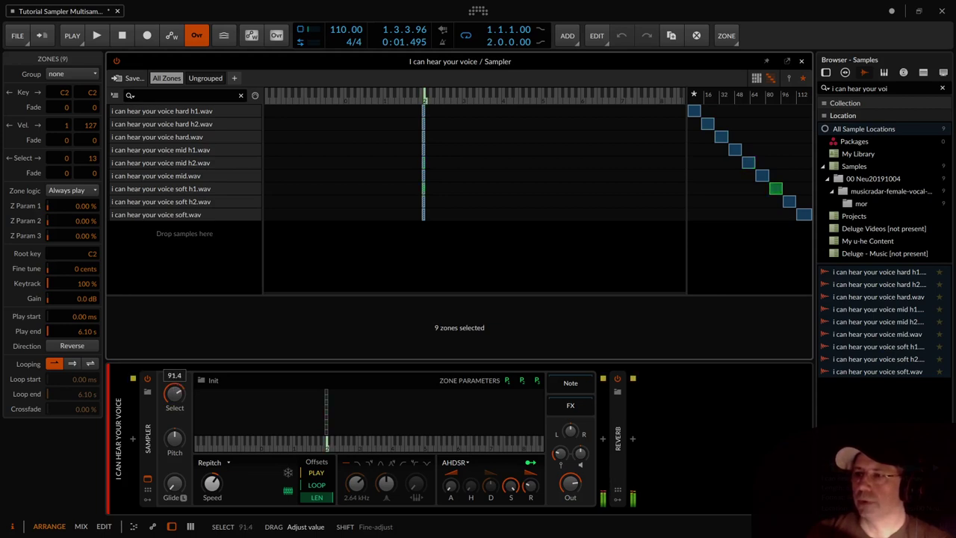
{"action": "left_click_drag", "start_coordinate": [173, 367], "coordinate": [173, 367]}
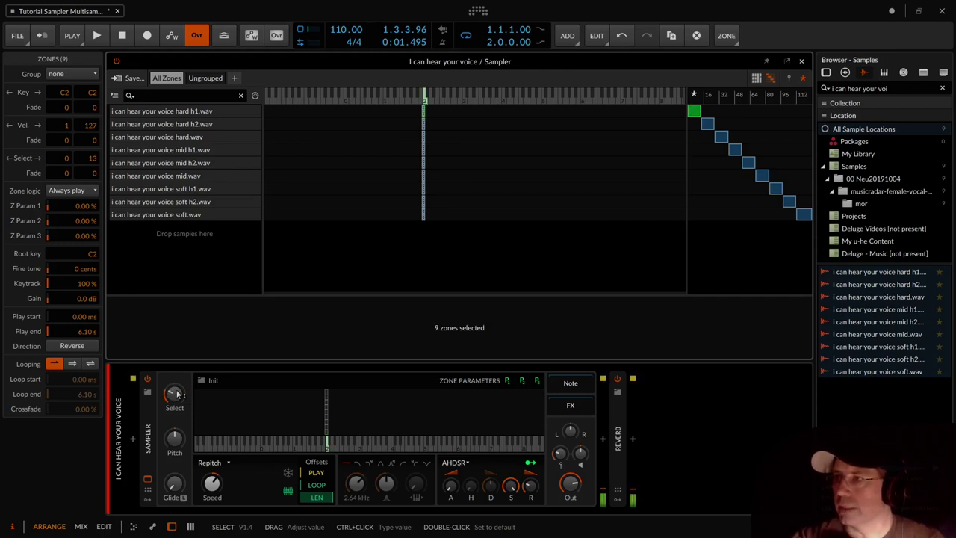
{"action": "left_click_drag", "start_coordinate": [178, 394], "coordinate": [178, 374]}
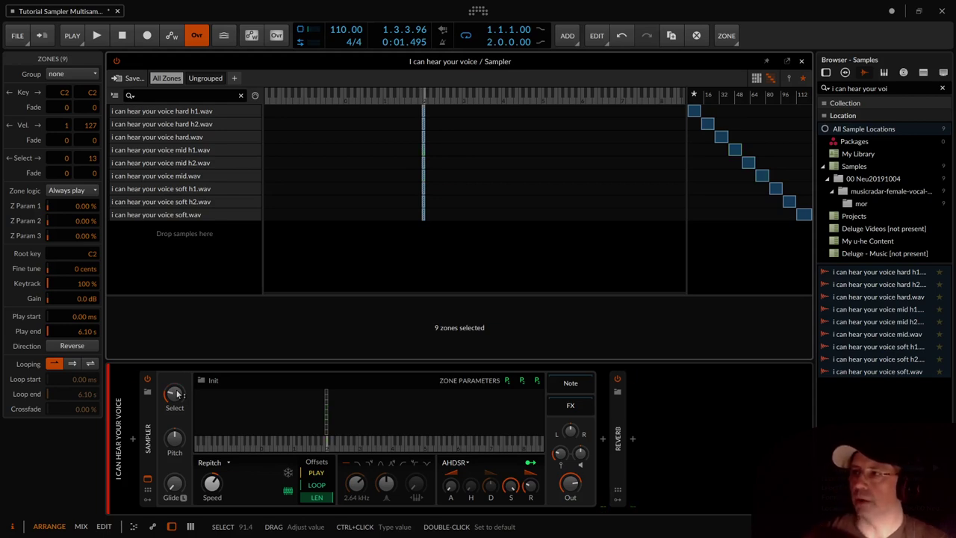
Switch the Sampler's amplitude envelope from AHDSR to Shot.
{"action": "left_click", "coordinate": [454, 462]}
{"action": "left_click", "coordinate": [464, 488]}
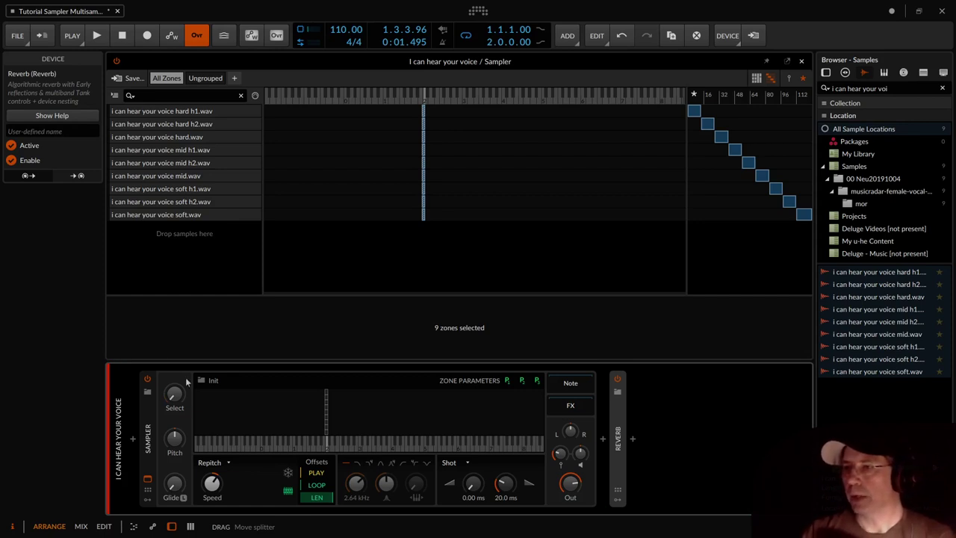
Widen the Select range area beside the key map in the zone editor.
{"action": "left_click", "coordinate": [149, 493]}
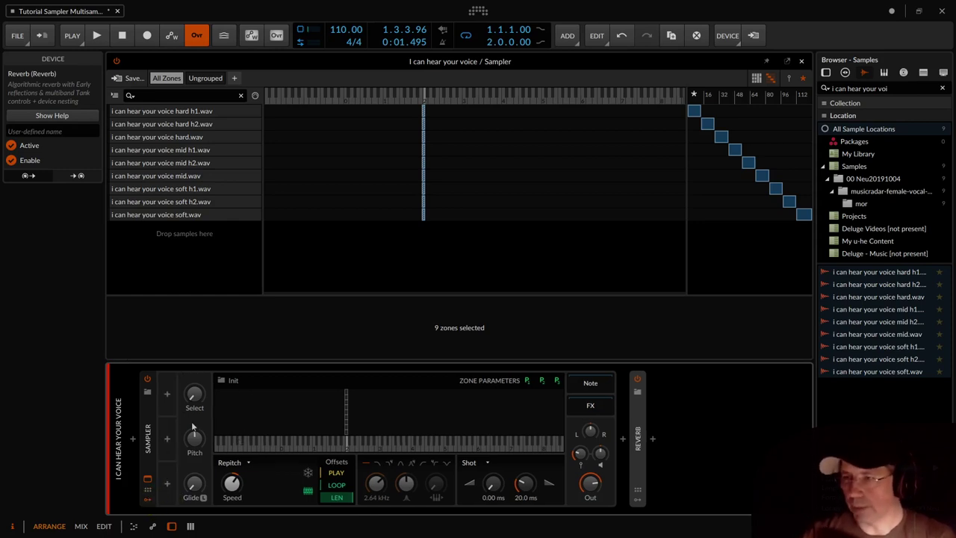
{"action": "left_click", "coordinate": [148, 500]}
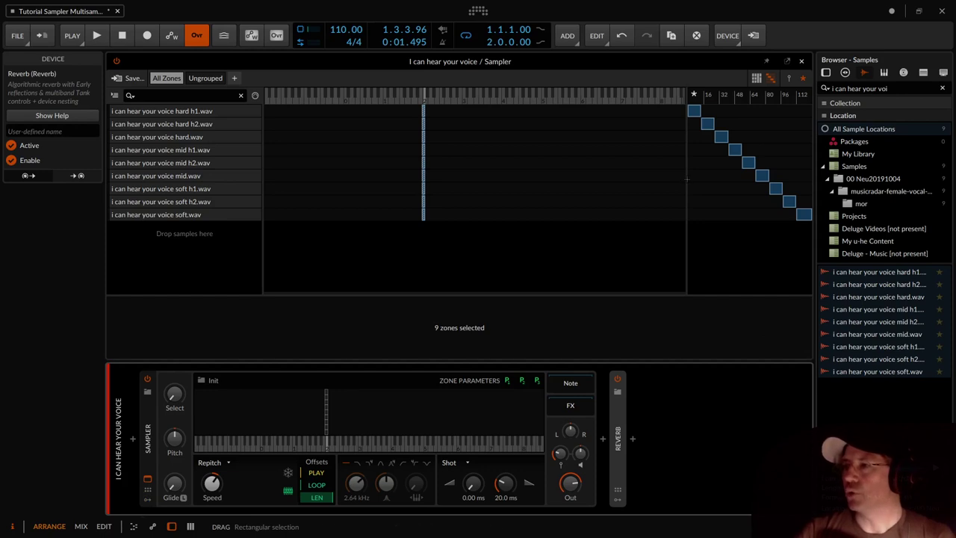
{"action": "left_click_drag", "start_coordinate": [684, 178], "coordinate": [634, 176]}
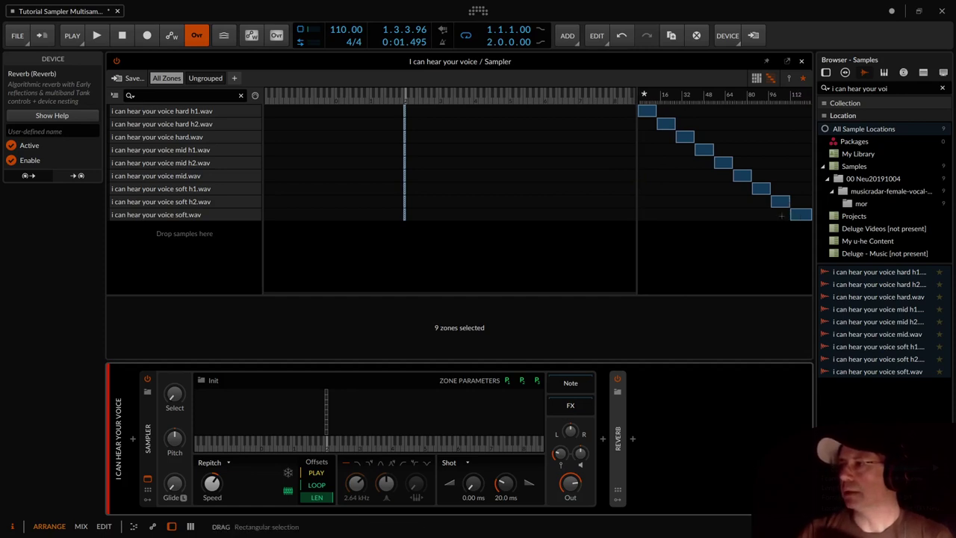
Try to raise the upper Select limits of the seven middle zones, with the hard h2 zone ending at 35.
{"action": "mouse_move", "coordinate": [783, 233]}
{"action": "left_mouse_down"}
{"action": "mouse_move", "coordinate": [769, 168]}
{"action": "mouse_move", "coordinate": [664, 108]}
{"action": "left_mouse_up"}
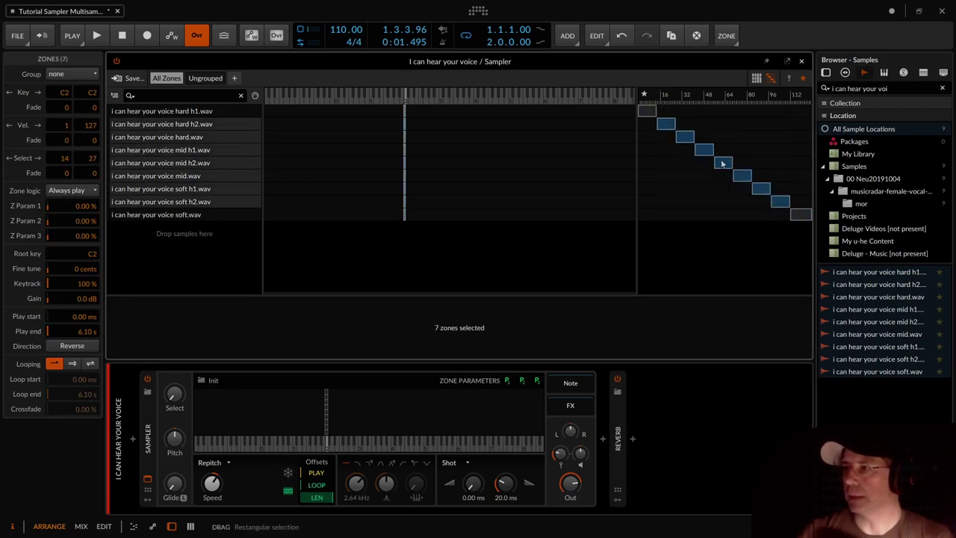
{"action": "left_click_drag", "start_coordinate": [673, 126], "coordinate": [687, 123]}
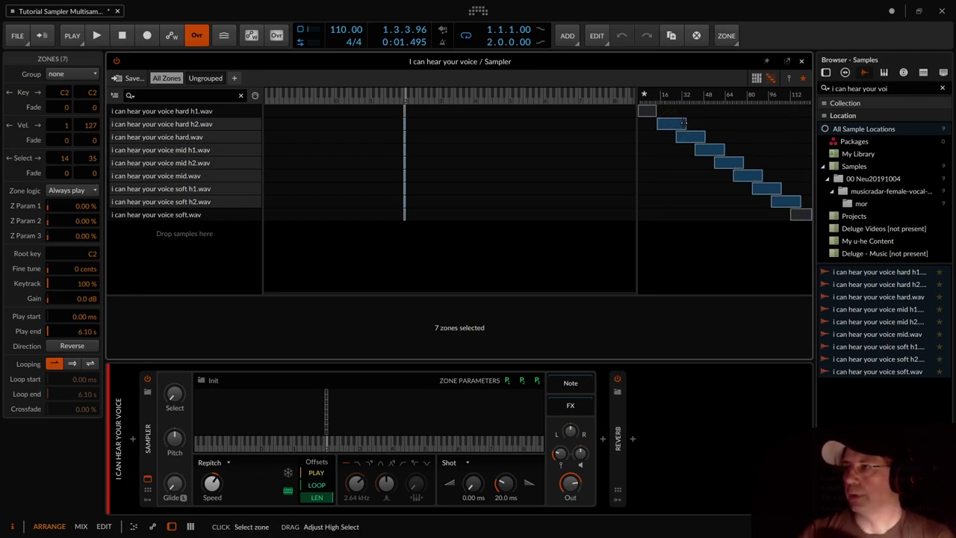
{"action": "key", "text": "ctrl+z"}
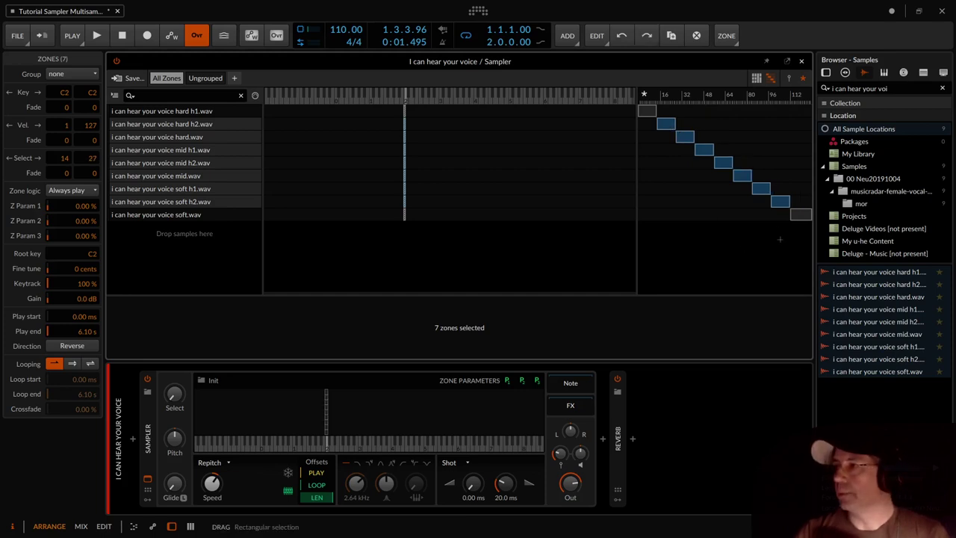
Overlap neighbouring zones by extending their Select ranges, ending hard h1 at 21 and lowering the start of the final soft zone to 107.
{"action": "left_click_drag", "start_coordinate": [780, 240], "coordinate": [663, 111]}
{"action": "left_click", "coordinate": [793, 261]}
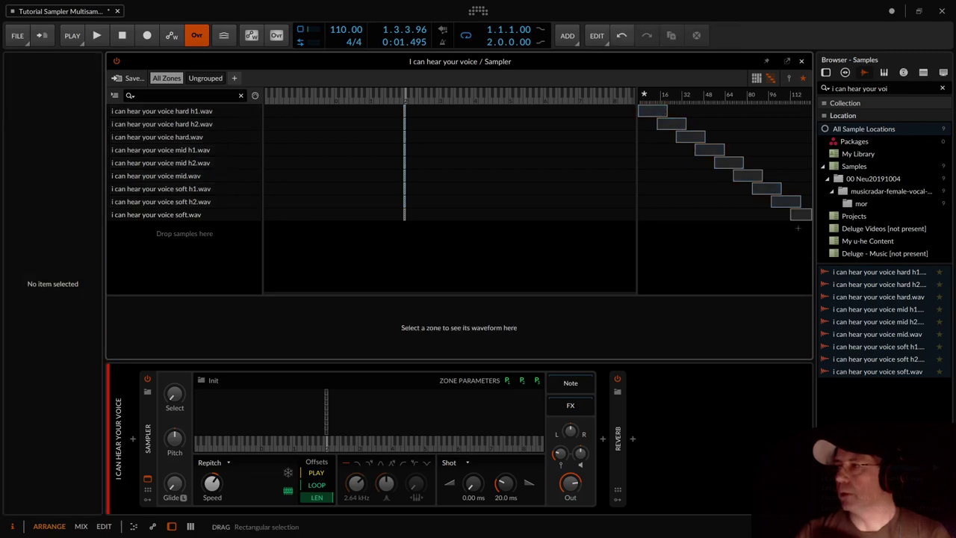
{"action": "left_click", "coordinate": [797, 215]}
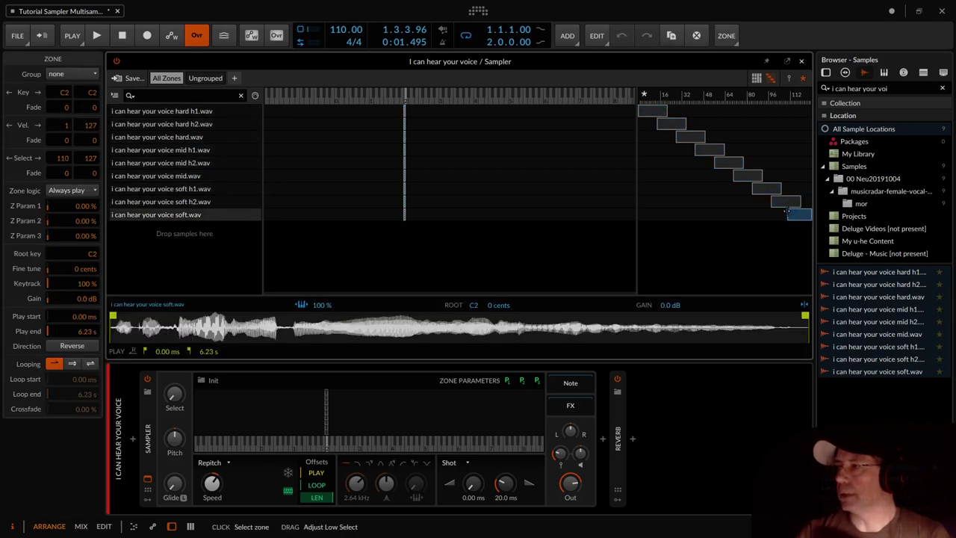
Try adding fades to both ends of all nine zones' Select ranges, with an upper fade of 7, and undo them.
{"action": "left_click_drag", "start_coordinate": [796, 248], "coordinate": [634, 103]}
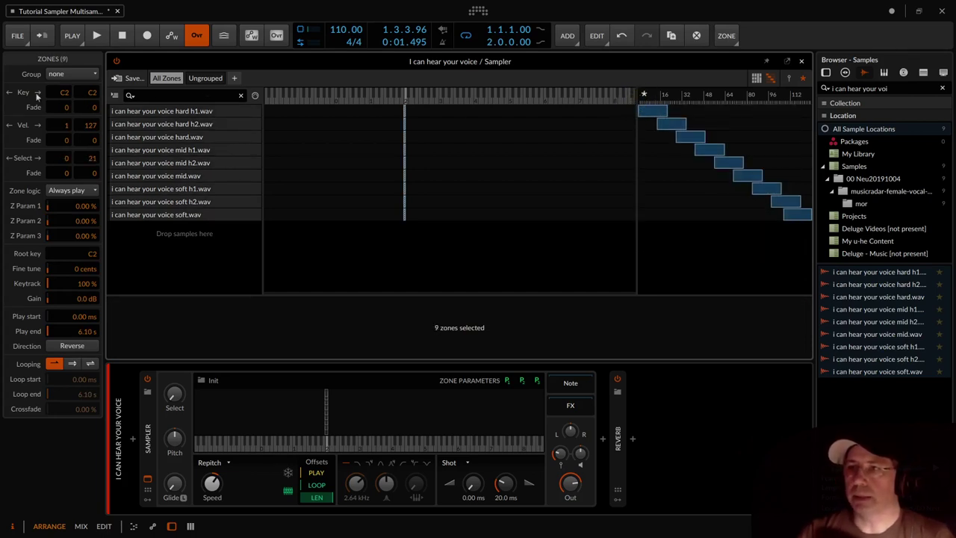
{"action": "left_click_drag", "start_coordinate": [94, 107], "coordinate": [94, 100]}
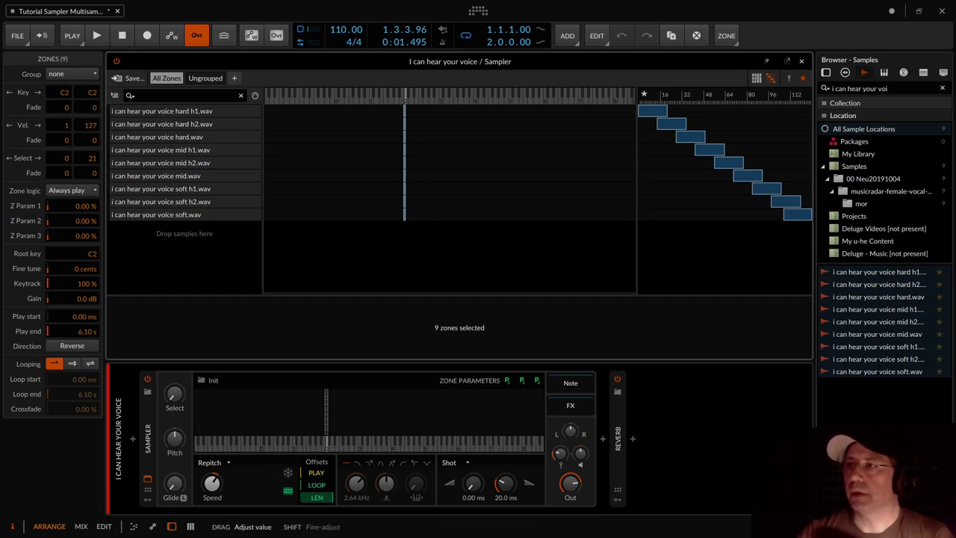
{"action": "left_click_drag", "start_coordinate": [94, 108], "coordinate": [95, 108]}
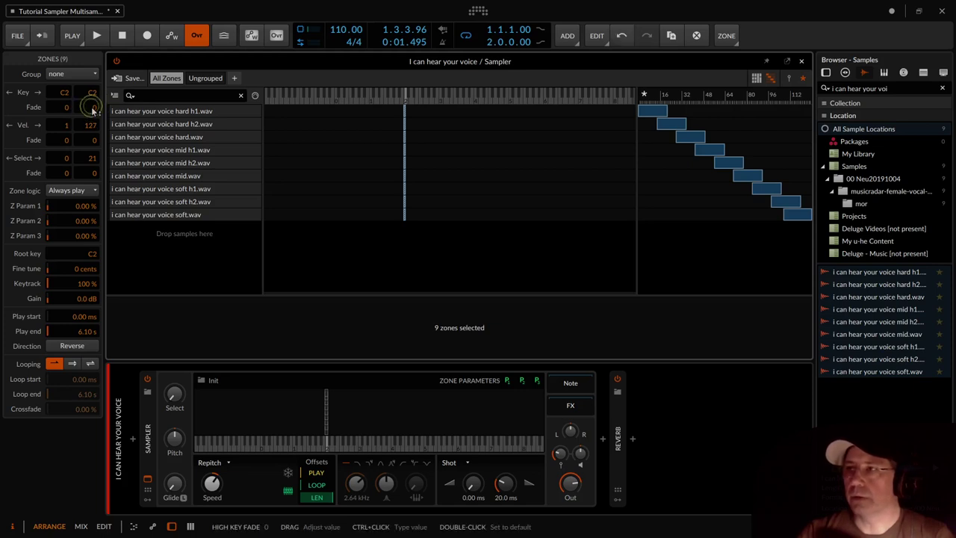
{"action": "left_click_drag", "start_coordinate": [806, 245], "coordinate": [638, 104]}
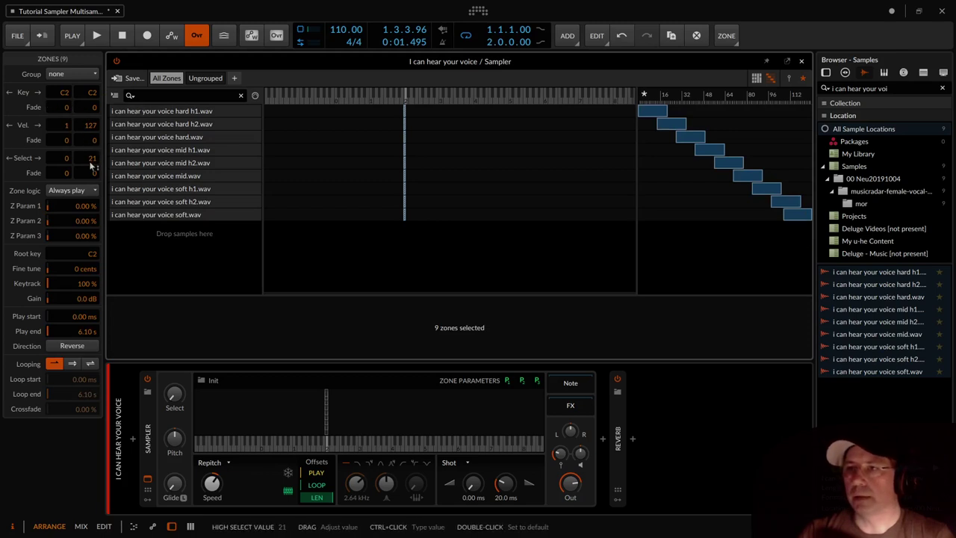
{"action": "left_click_drag", "start_coordinate": [94, 165], "coordinate": [94, 147]}
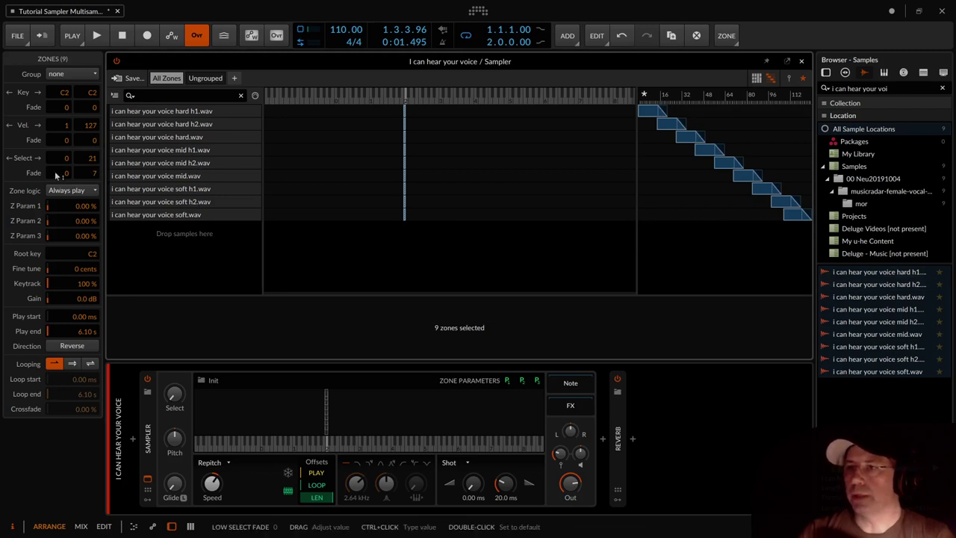
{"action": "left_click_drag", "start_coordinate": [62, 176], "coordinate": [61, 165]}
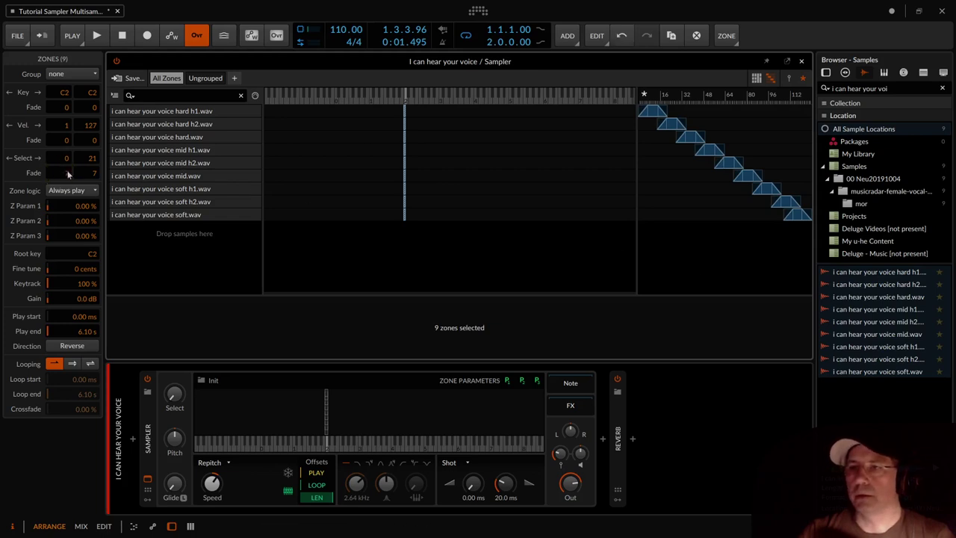
{"action": "key", "text": "ctrl+z"}
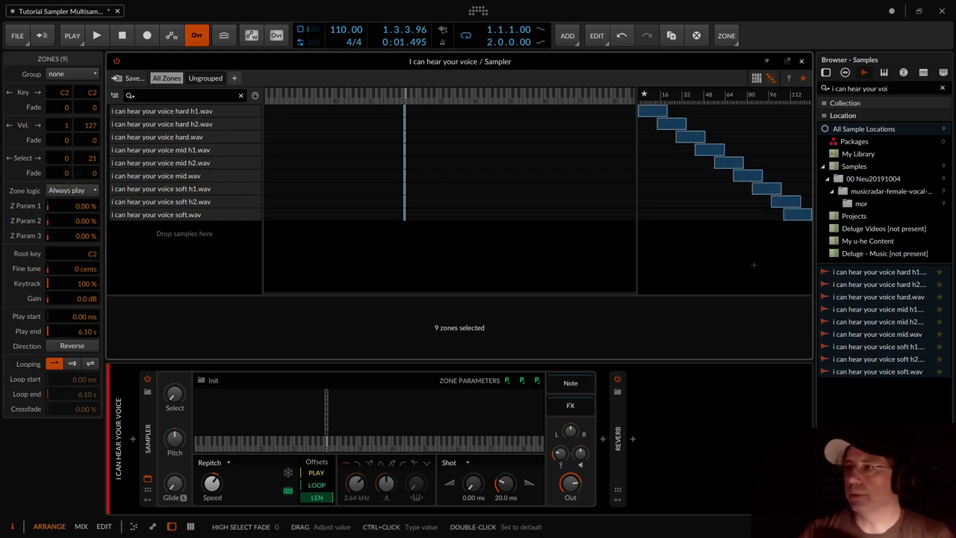
Extend the seven middle zones' Select ranges, ending hard h2 at 37, and set all nine zones' Select fades to 5 low and 9 high.
{"action": "left_click", "coordinate": [759, 132]}
{"action": "left_click_drag", "start_coordinate": [784, 235], "coordinate": [688, 117]}
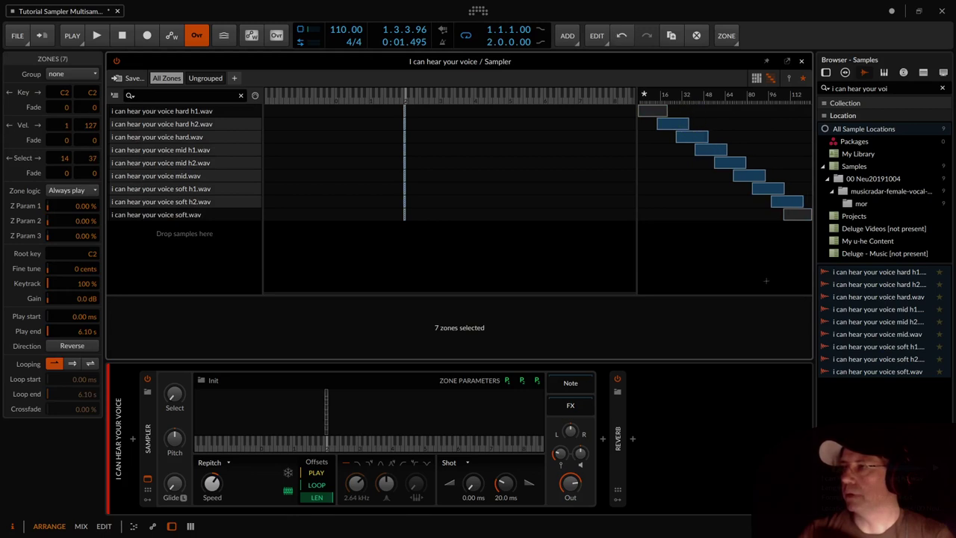
{"action": "left_click", "coordinate": [767, 281]}
{"action": "left_click_drag", "start_coordinate": [802, 262], "coordinate": [634, 95]}
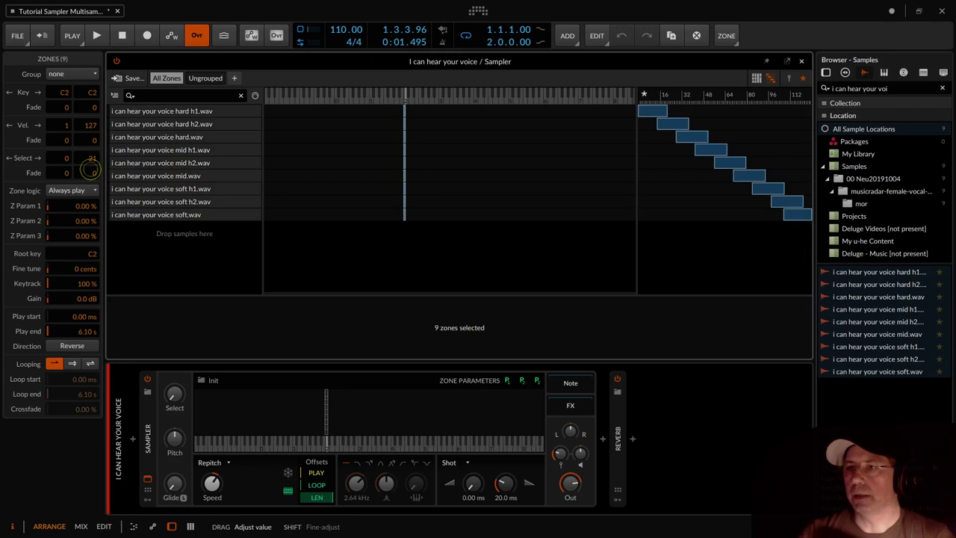
{"action": "left_click_drag", "start_coordinate": [90, 172], "coordinate": [66, 168]}
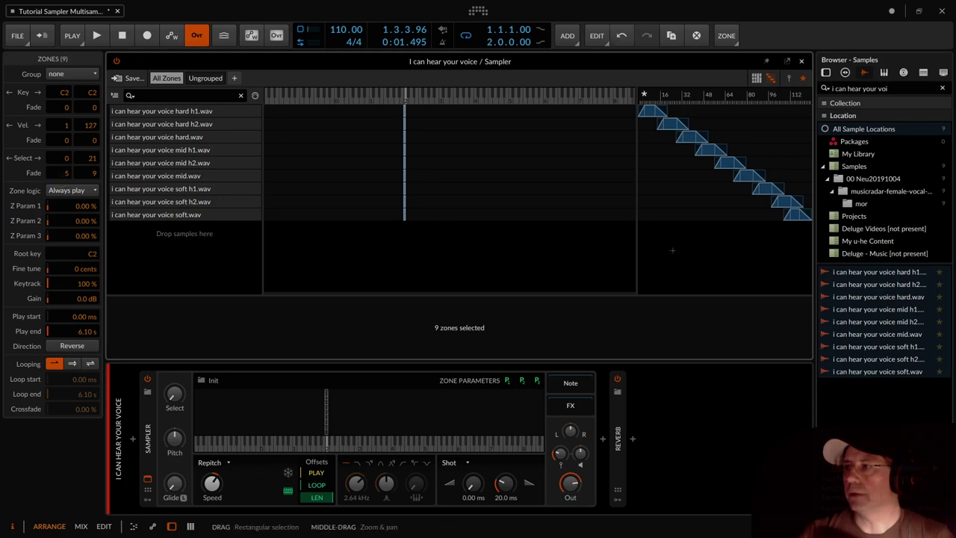
Remove the outer Select fades: the high fade on the final soft zone and the low fade on the hard h1 zone.
{"action": "left_click", "coordinate": [684, 253]}
{"action": "left_click", "coordinate": [797, 217]}
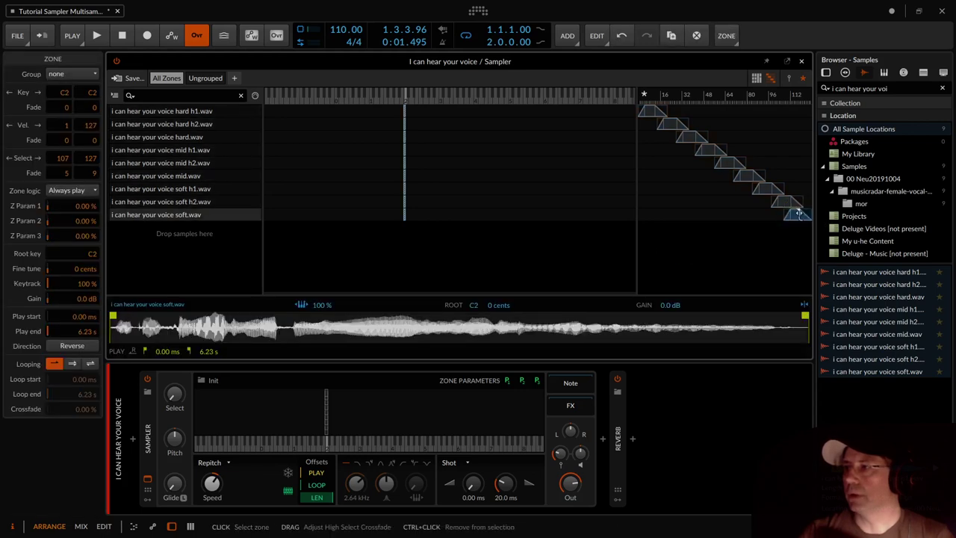
{"action": "left_click", "coordinate": [648, 112]}
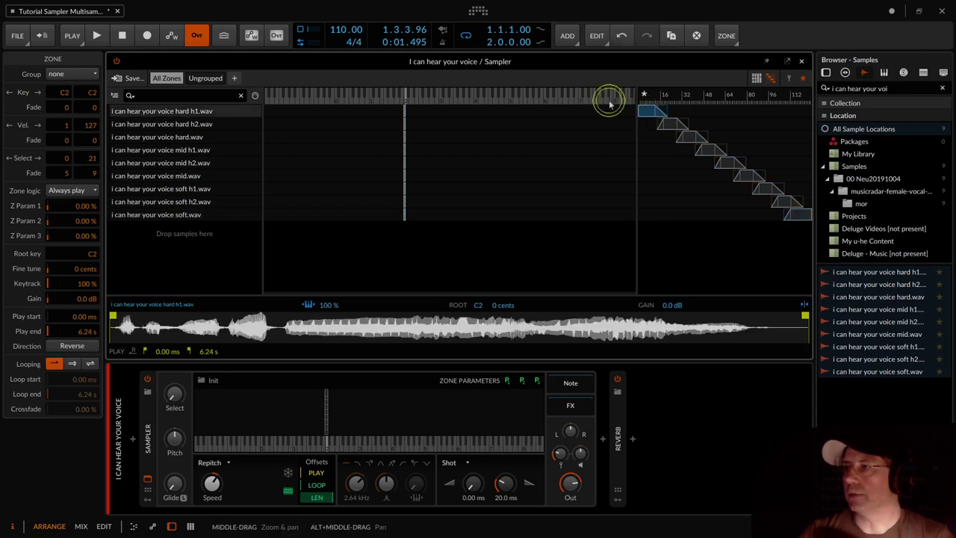
{"action": "left_click", "coordinate": [648, 114]}
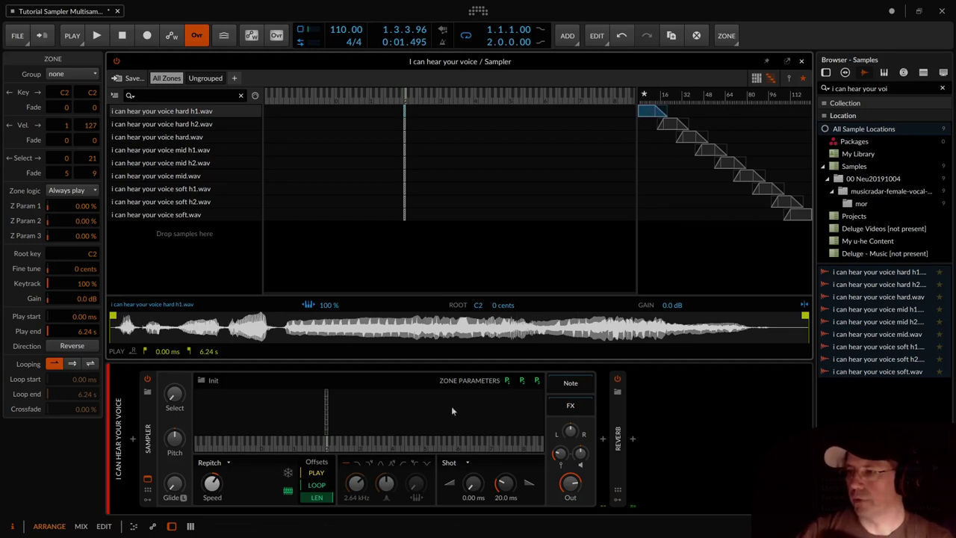
Switch the Sampler's amplitude envelope from Shot to AHDSR.
{"action": "left_click", "coordinate": [448, 462]}
{"action": "left_click", "coordinate": [454, 472]}
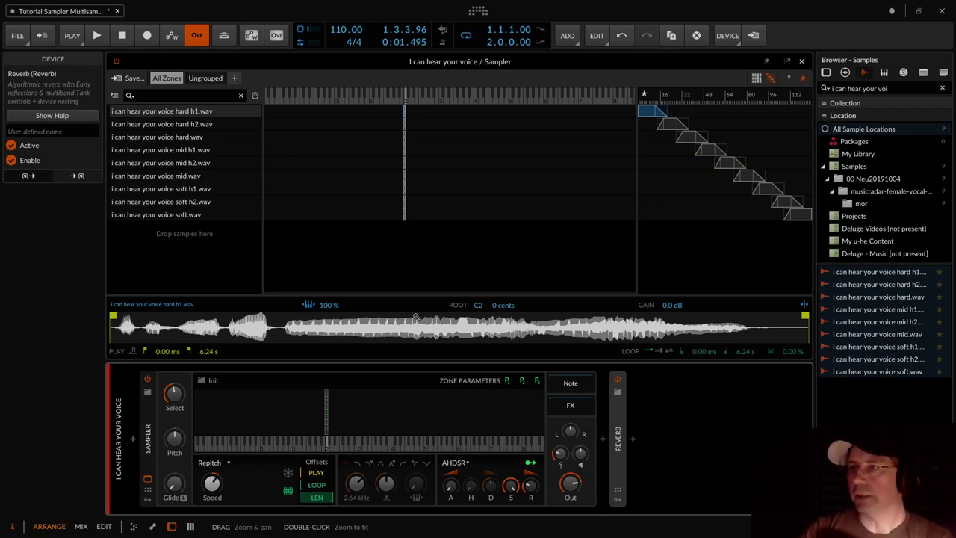
Raise the upper Select limits of the seven middle zones for wider overlaps, ending the hard h2 zone at 45.
{"action": "left_click_drag", "start_coordinate": [757, 125], "coordinate": [763, 194]}
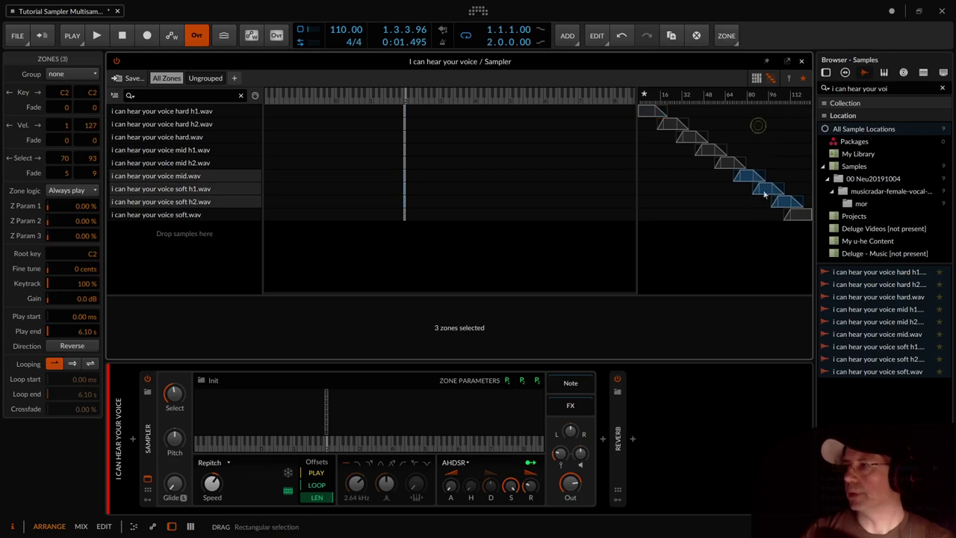
{"action": "left_click_drag", "start_coordinate": [778, 252], "coordinate": [676, 120]}
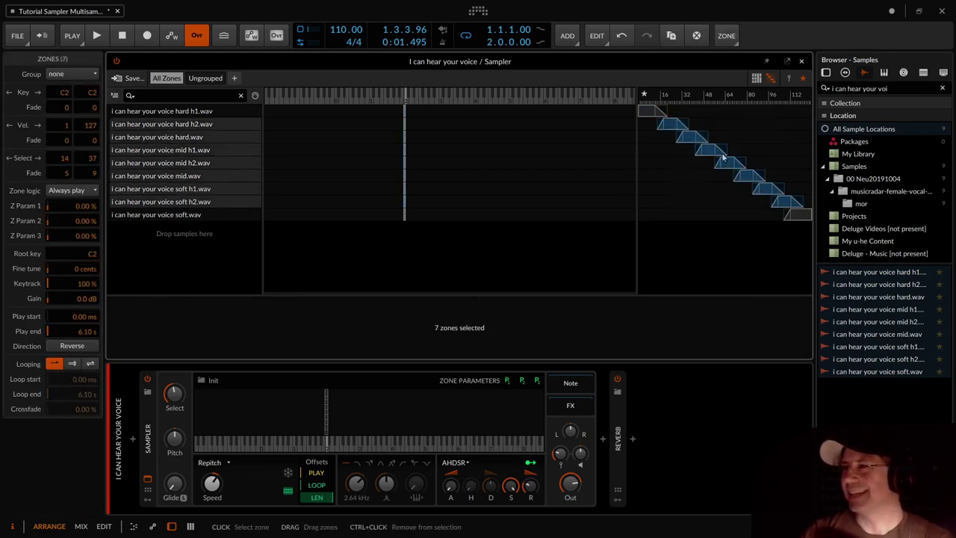
{"action": "left_click_drag", "start_coordinate": [707, 136], "coordinate": [719, 137]}
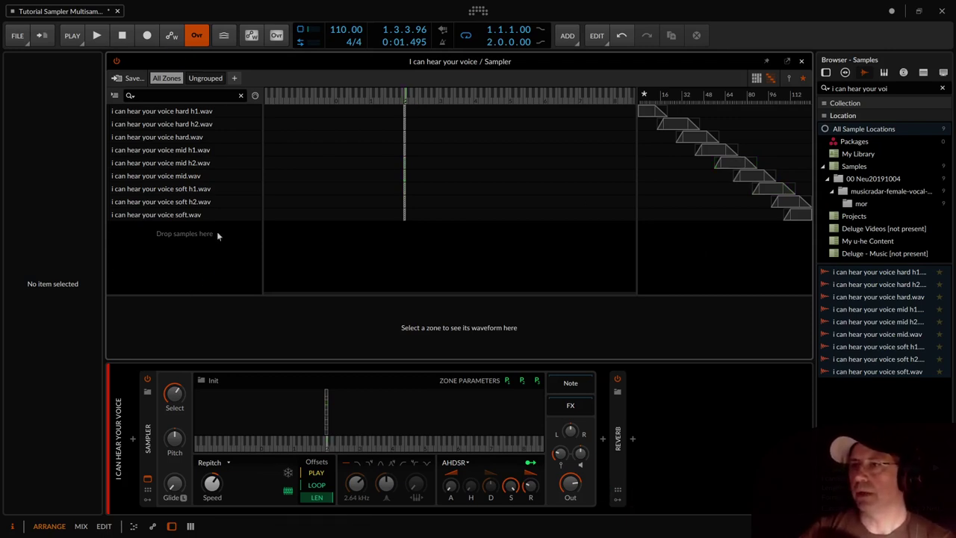
Examine how the zones' Select ranges and fades overlap, comparing all nine together with the hard, mid h1 and hard h2 zones individually.
{"action": "left_click", "coordinate": [207, 111]}
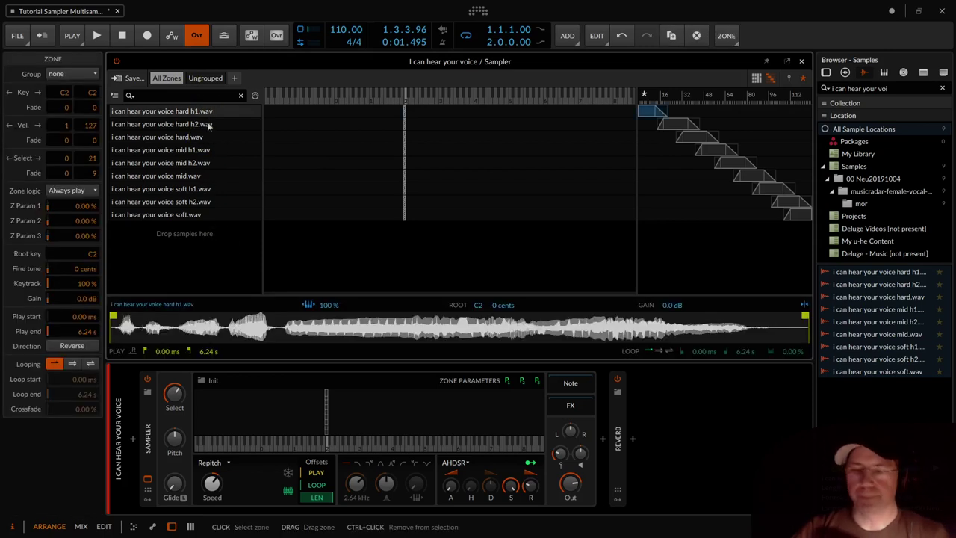
{"action": "key", "text": "ctrl+a"}
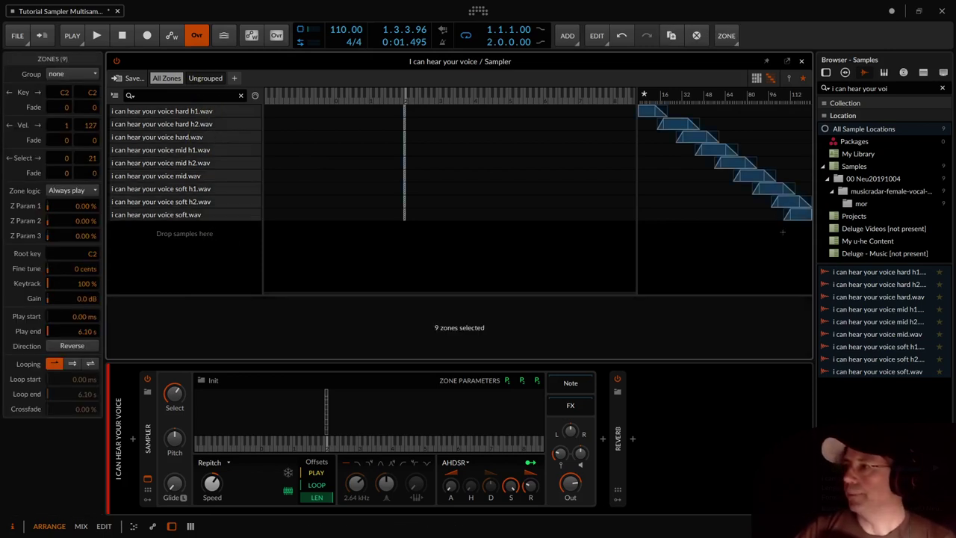
{"action": "left_click_drag", "start_coordinate": [789, 248], "coordinate": [627, 84]}
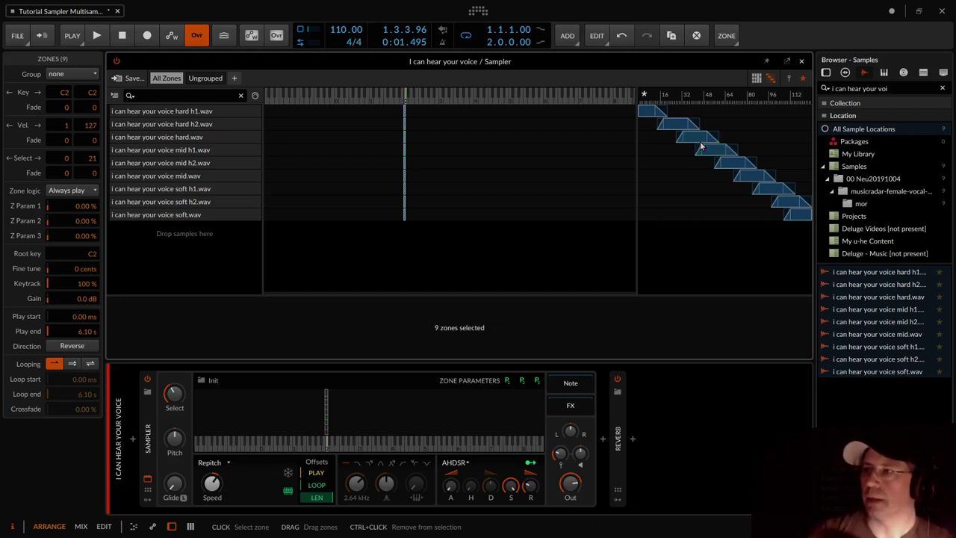
{"action": "left_click", "coordinate": [693, 140]}
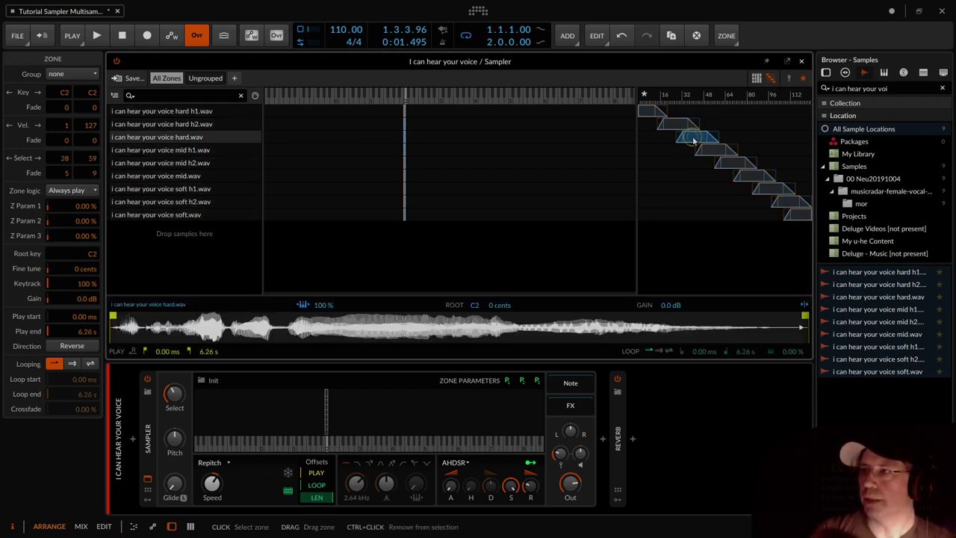
{"action": "left_click", "coordinate": [722, 156]}
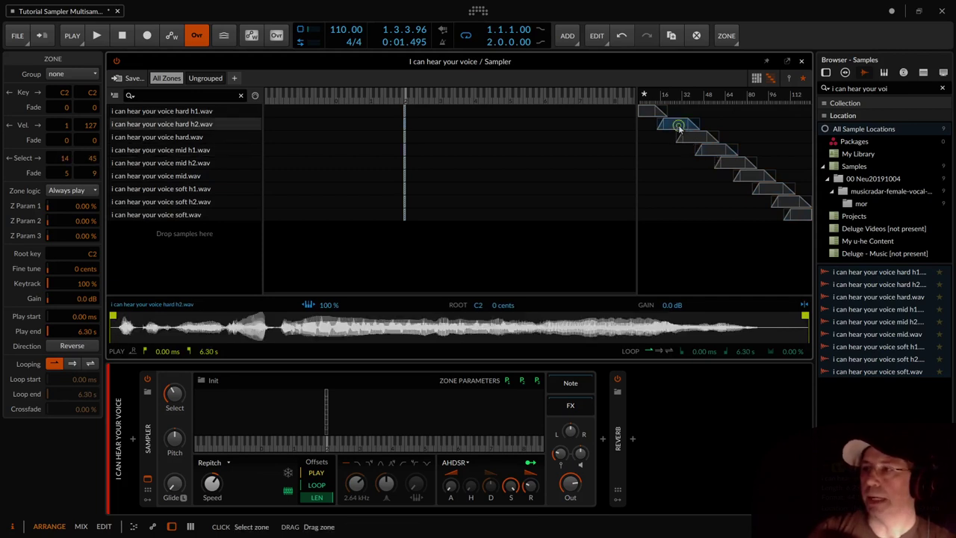
{"action": "left_click", "coordinate": [694, 141]}
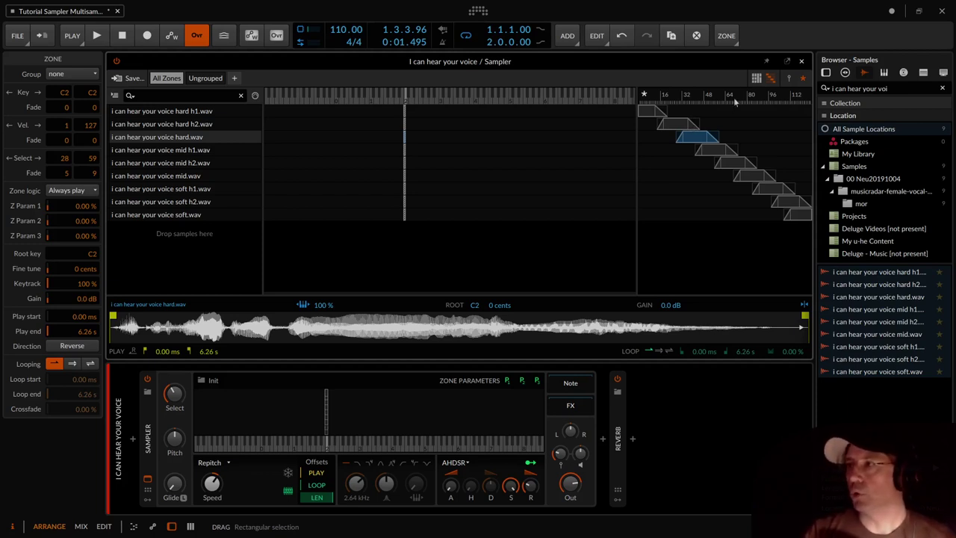
Leave the vocal zone editor for the empty Sampler track and search the sample library for kick.
{"action": "left_click", "coordinate": [802, 66]}
{"action": "left_click", "coordinate": [160, 146]}
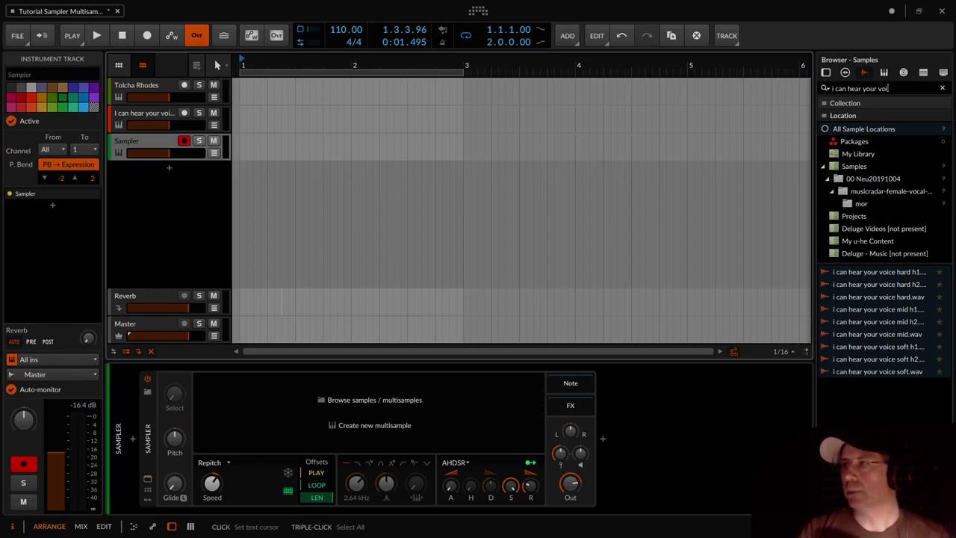
{"action": "triple_click", "coordinate": [887, 88]}
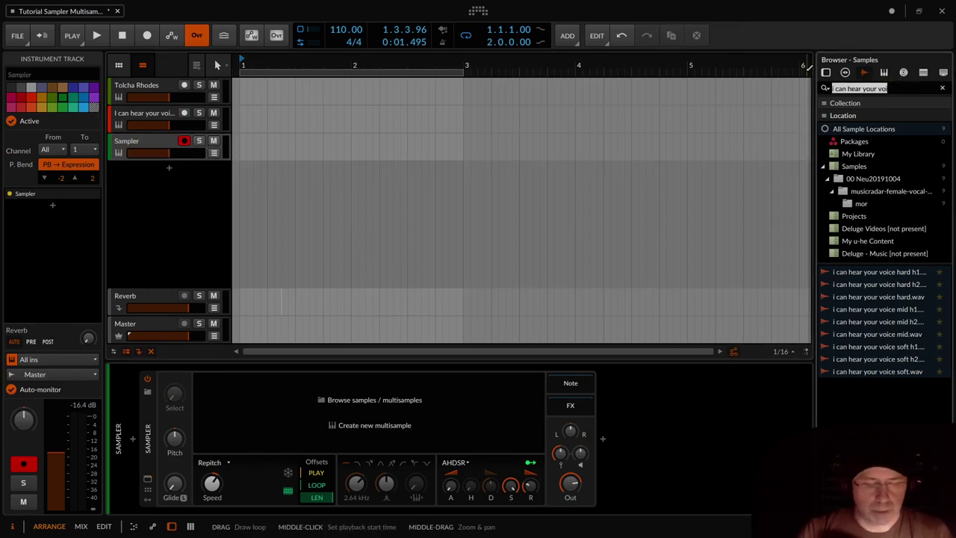
{"action": "type", "text": "kick"}
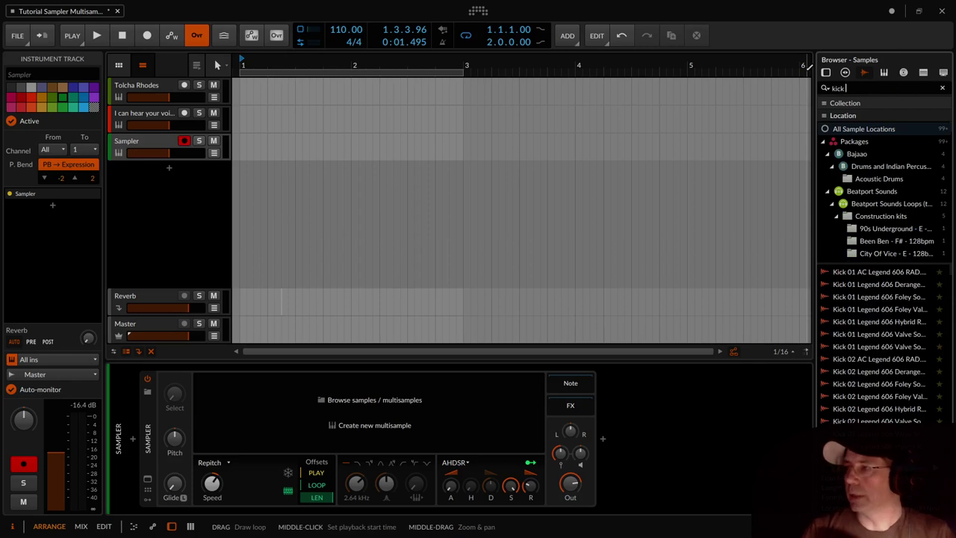
{"action": "scroll", "coordinate": [882, 310], "scroll_direction": "down", "scroll_amount": 5}
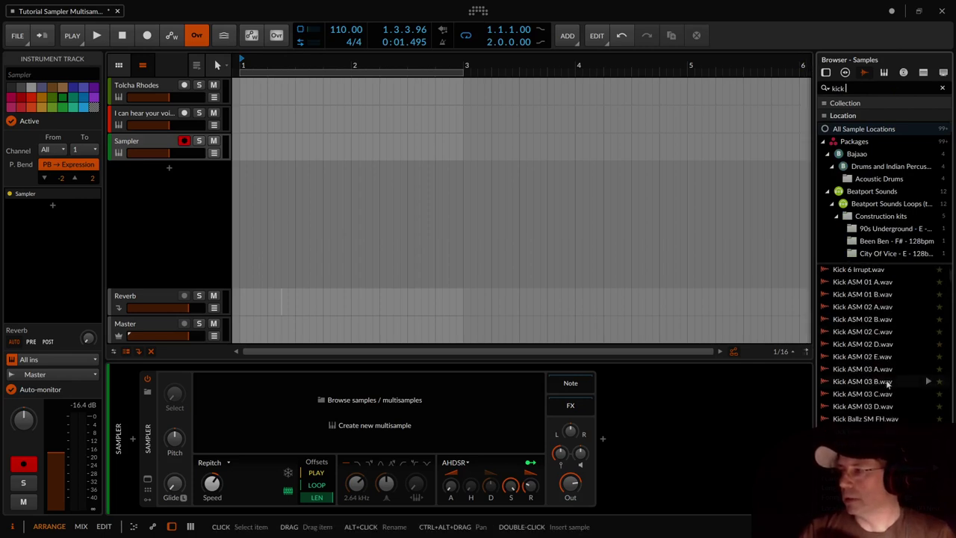
Audition the neighbouring Kick ASM samples from 01 B through 02 C.
{"action": "left_click", "coordinate": [878, 296]}
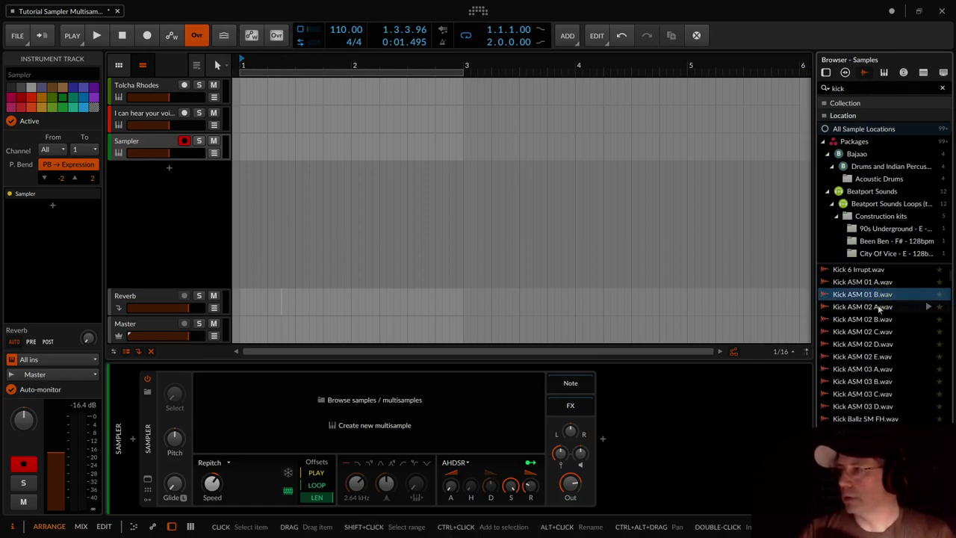
{"action": "left_click", "coordinate": [880, 306]}
{"action": "left_click", "coordinate": [881, 319]}
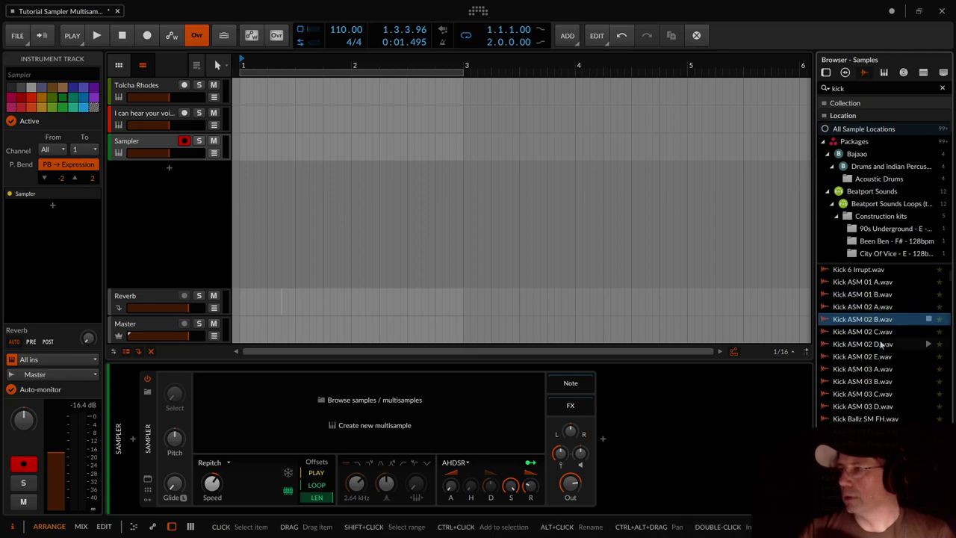
{"action": "key", "text": "Down"}
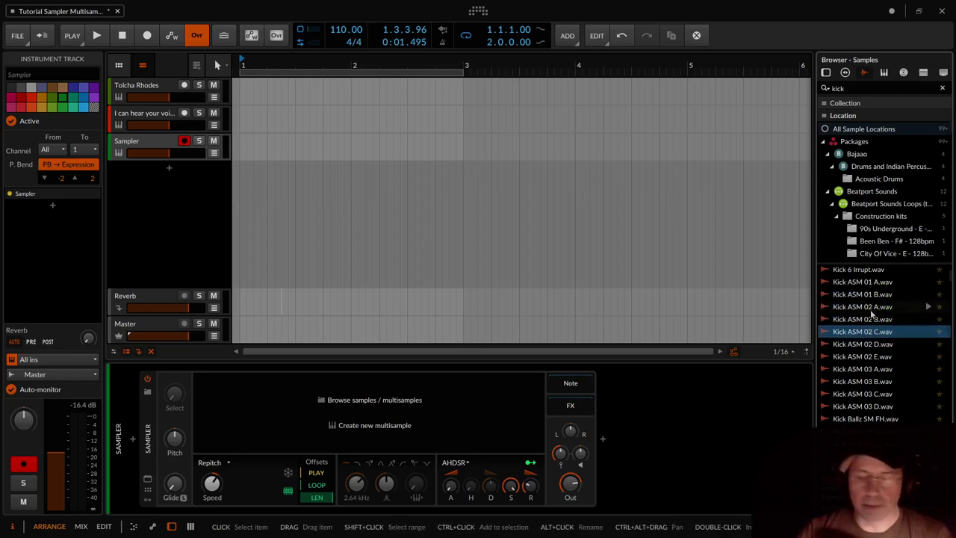
Create a new multisample from Kick ASM 02 A, B and C, stacking all three on key C2 only.
{"action": "left_click", "coordinate": [871, 311], "text": "shift"}
{"action": "left_click", "coordinate": [377, 425]}
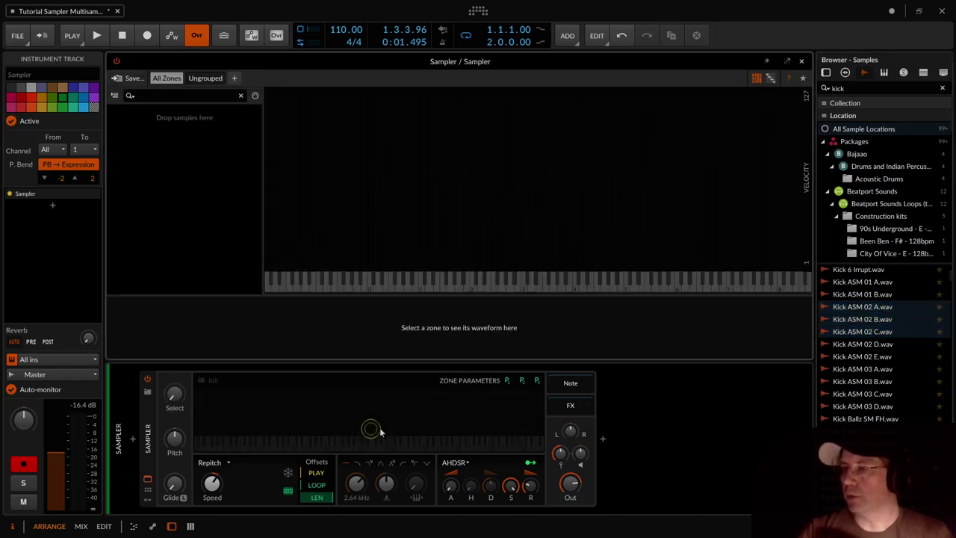
{"action": "left_click_drag", "start_coordinate": [852, 314], "coordinate": [476, 224]}
{"action": "mouse_move", "coordinate": [475, 266]}
{"action": "left_mouse_down"}
{"action": "mouse_move", "coordinate": [477, 275]}
{"action": "mouse_move", "coordinate": [470, 267]}
{"action": "left_mouse_up"}
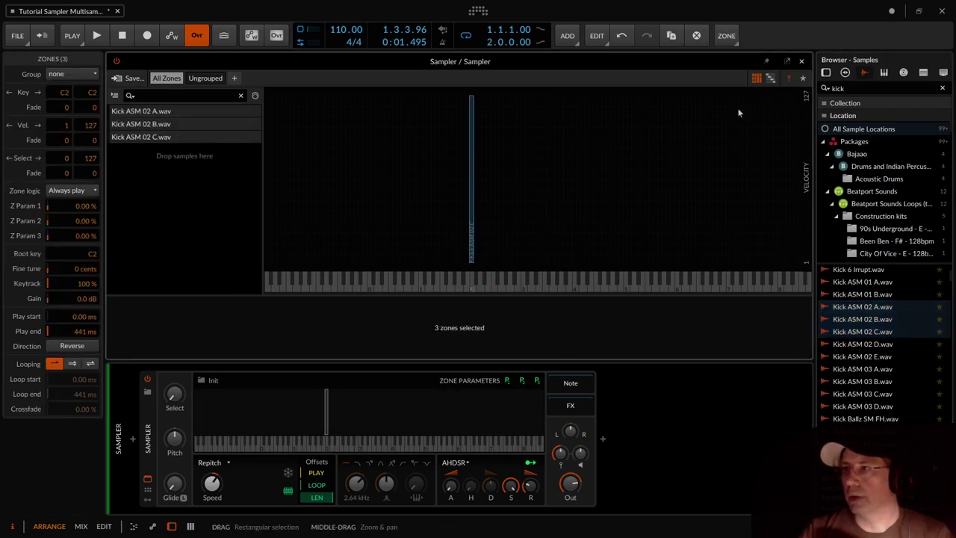
Leave the zone editor, show the clip launcher and launch the Sampler track's Scene 1 clip with its C2 notes.
{"action": "left_click", "coordinate": [801, 61]}
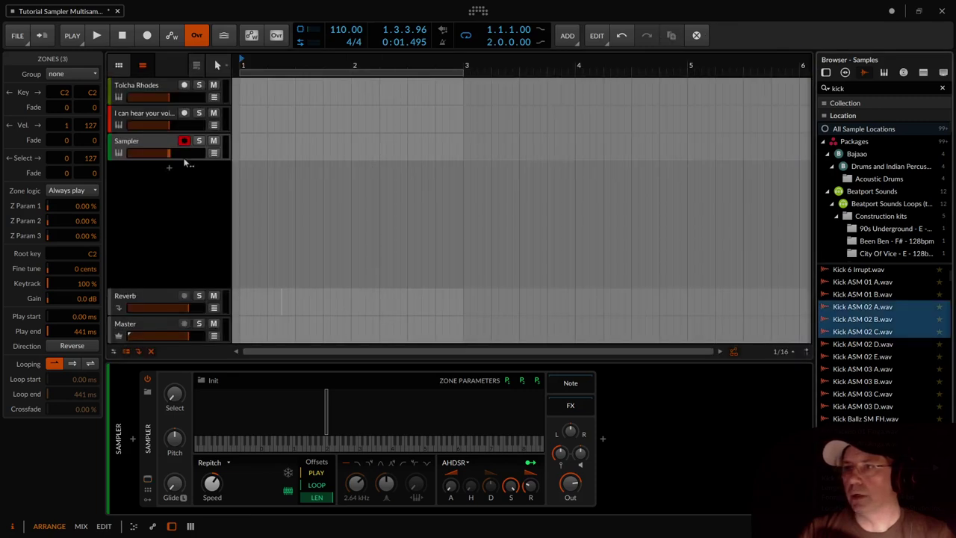
{"action": "left_click", "coordinate": [153, 149]}
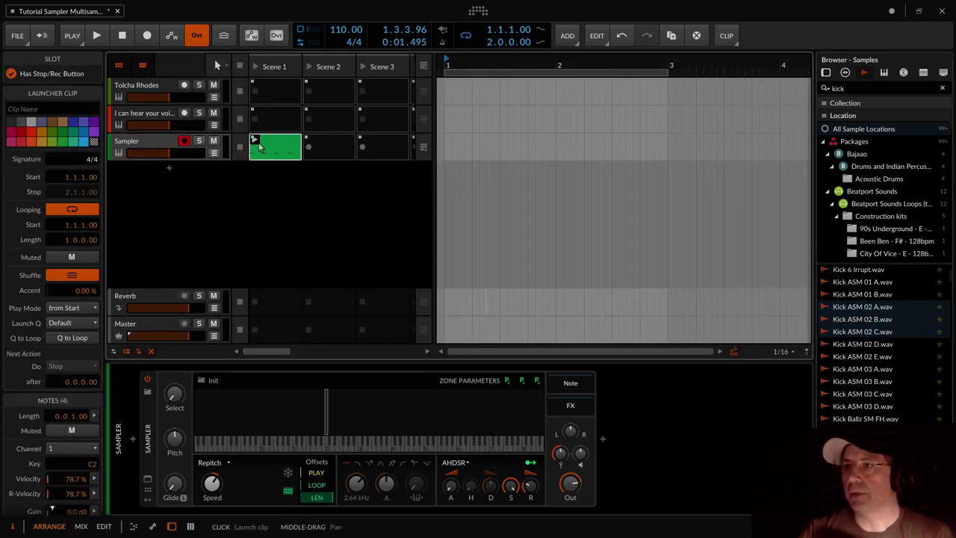
{"action": "left_click", "coordinate": [255, 141]}
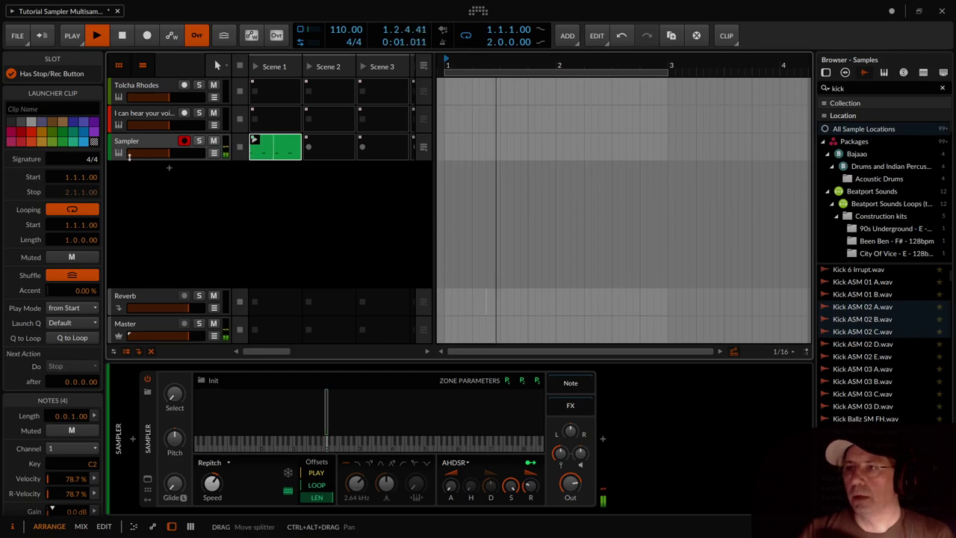
Distribute the three kick zones' Select ranges equally in the zone list view, and reveal the Sampler's modulator slots.
{"action": "left_click", "coordinate": [147, 479]}
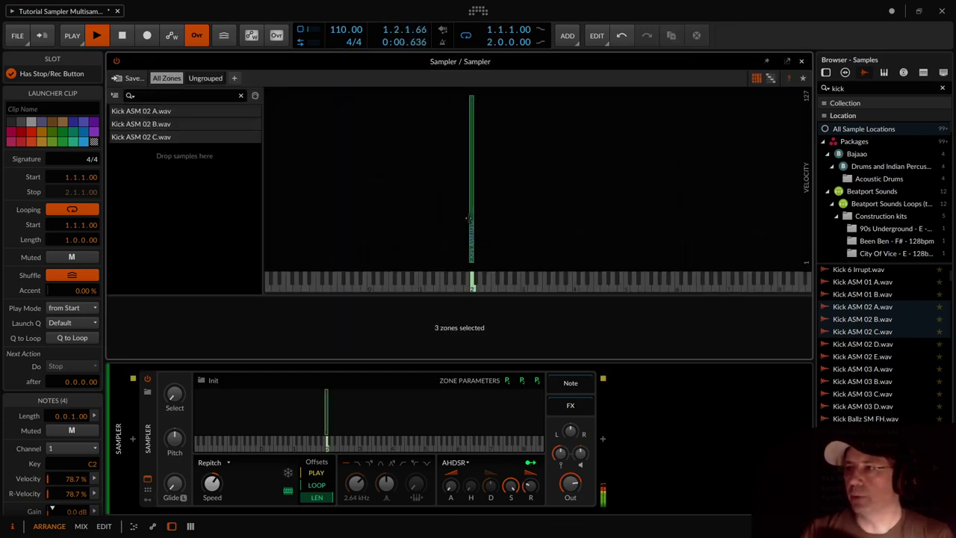
{"action": "left_click", "coordinate": [770, 78]}
{"action": "left_click", "coordinate": [802, 78]}
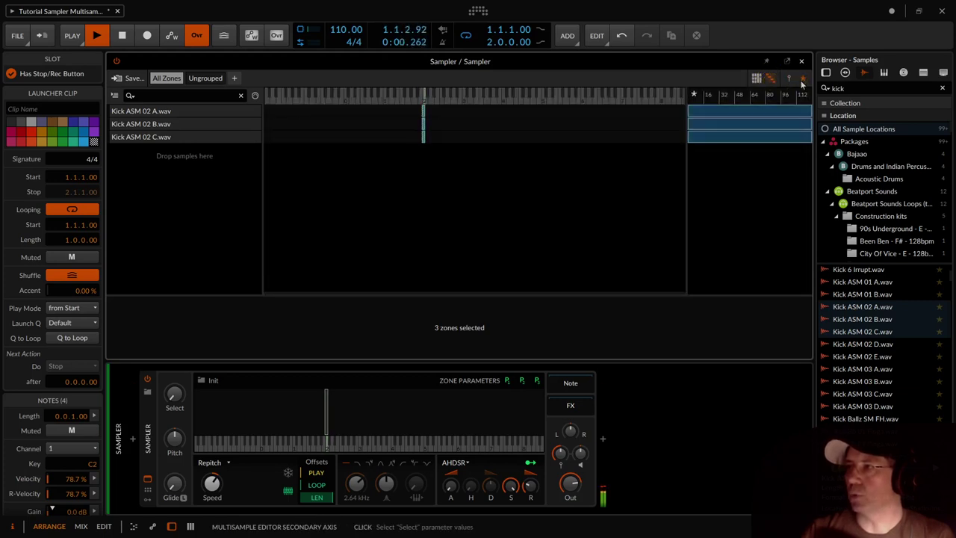
{"action": "right_click", "coordinate": [778, 110]}
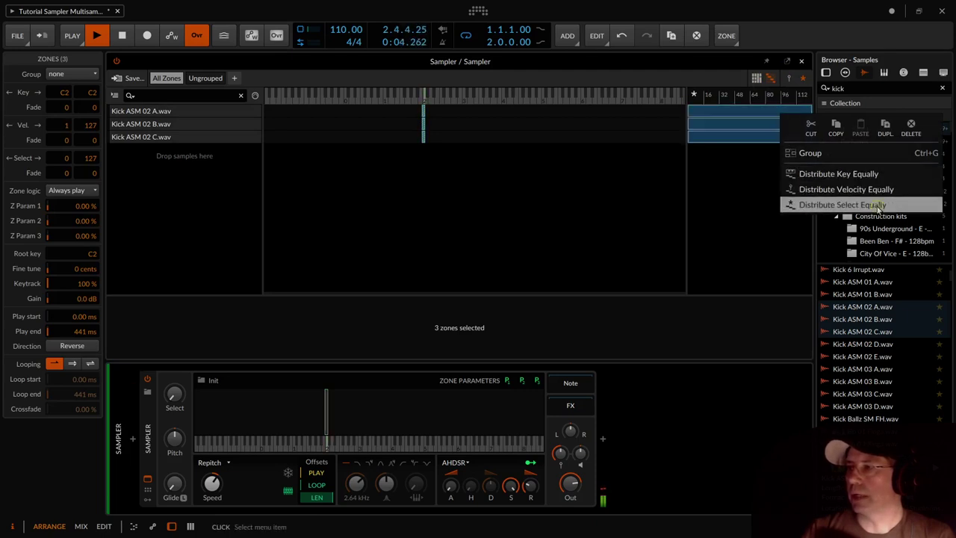
{"action": "left_click", "coordinate": [878, 207]}
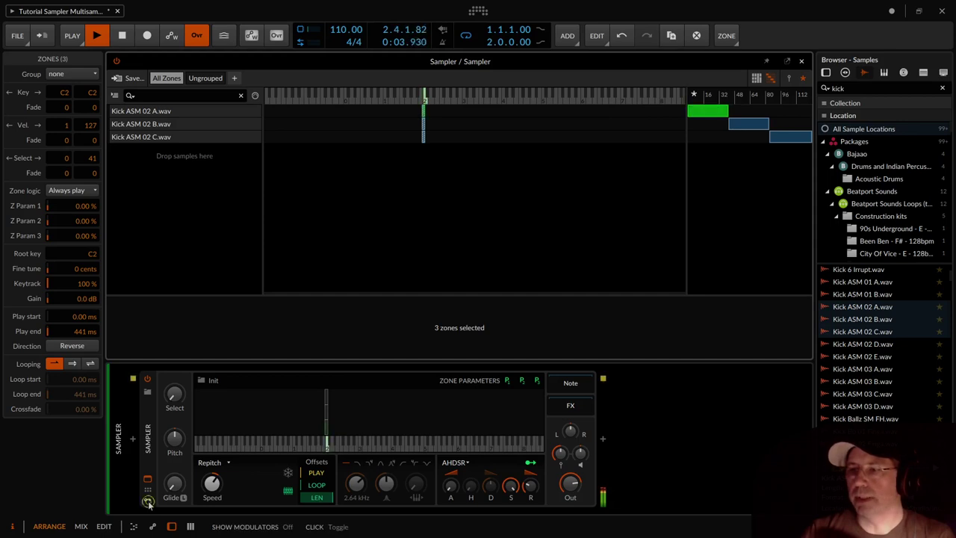
{"action": "left_click", "coordinate": [148, 501]}
Add an LFO modulator to the Sampler and map it to Select with an amount of +1.000.
{"action": "left_click", "coordinate": [167, 396]}
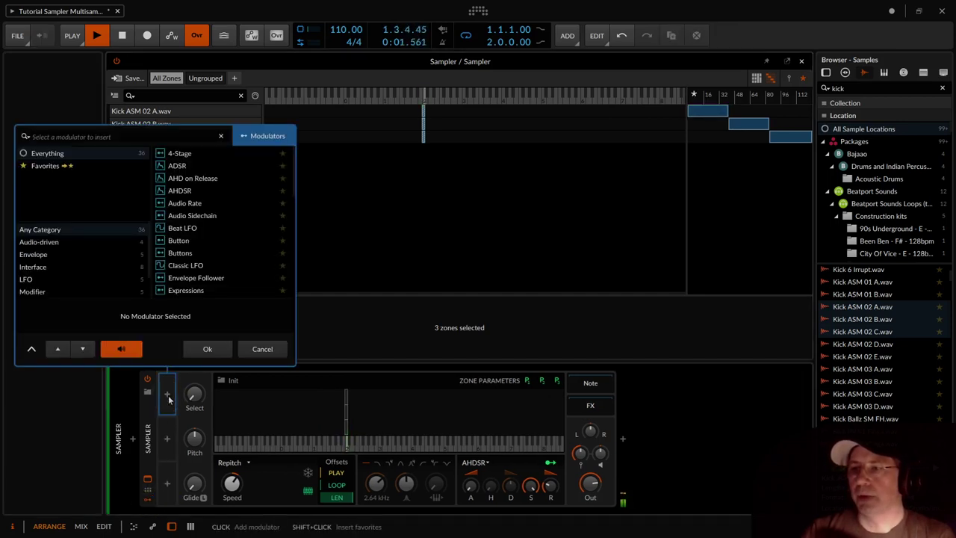
{"action": "type", "text": "m"}
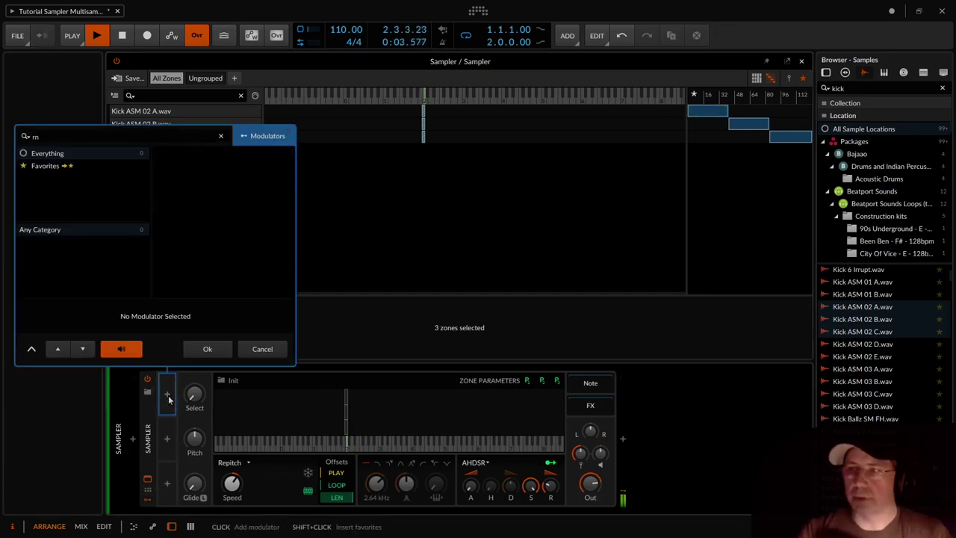
{"action": "key", "text": "BackSpace"}
{"action": "type", "text": "lfo"}
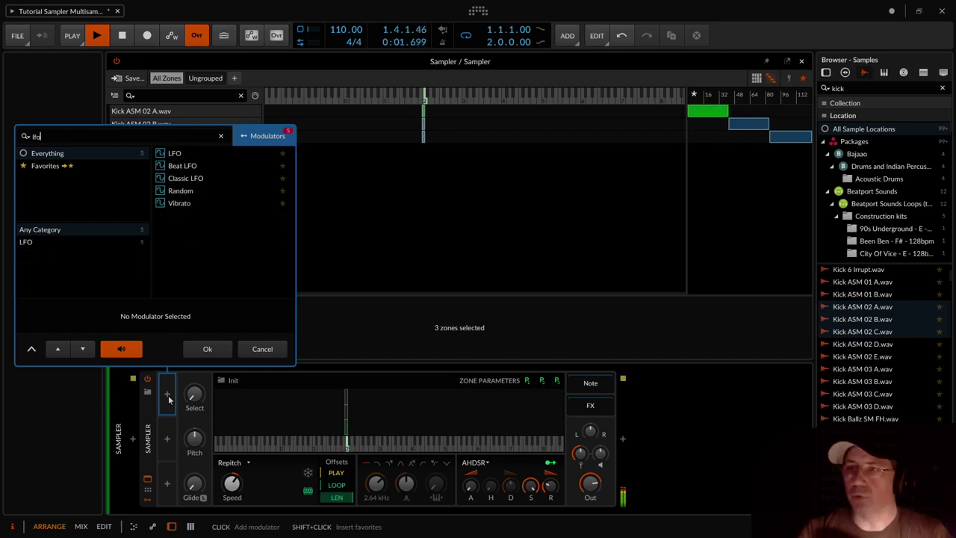
{"action": "key", "text": "Down"}
{"action": "key", "text": "Return"}
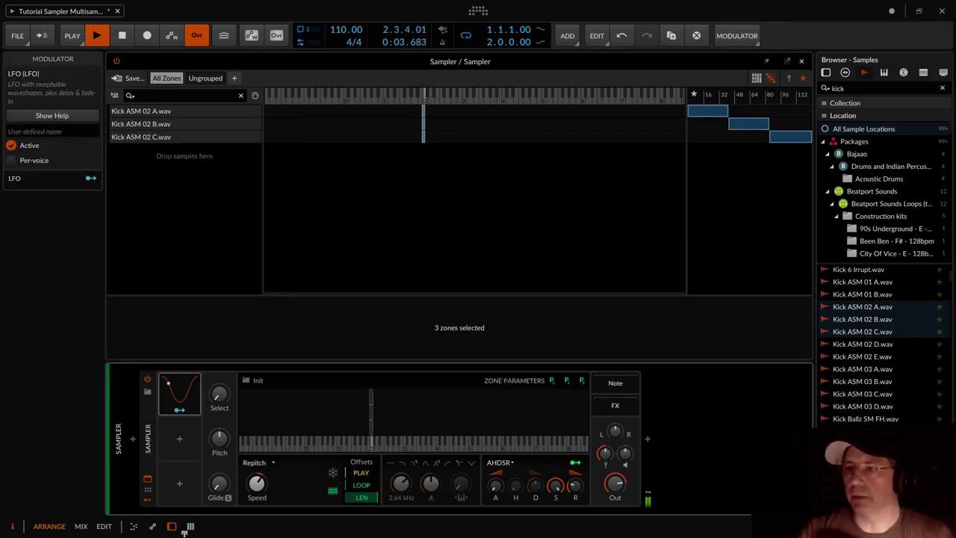
{"action": "left_click", "coordinate": [179, 400]}
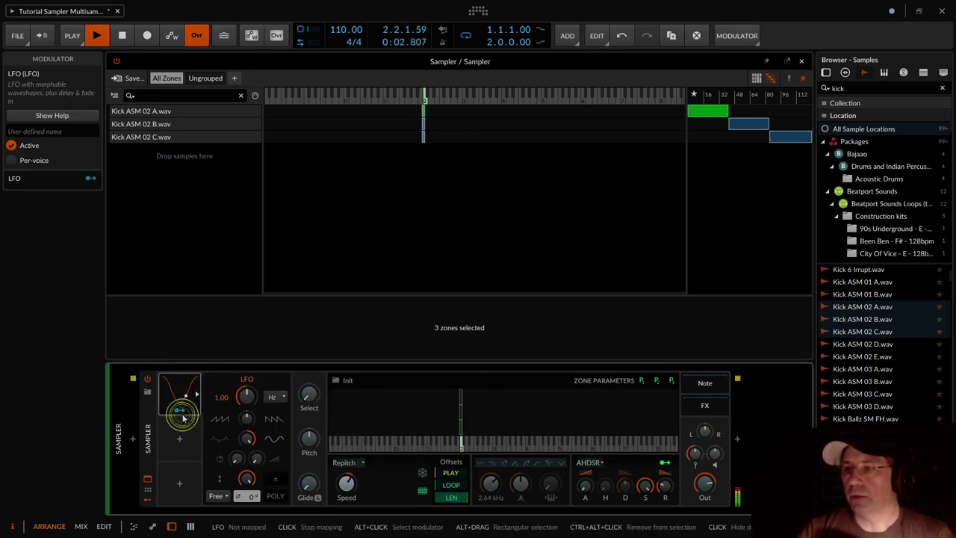
{"action": "left_click_drag", "start_coordinate": [309, 397], "coordinate": [309, 310]}
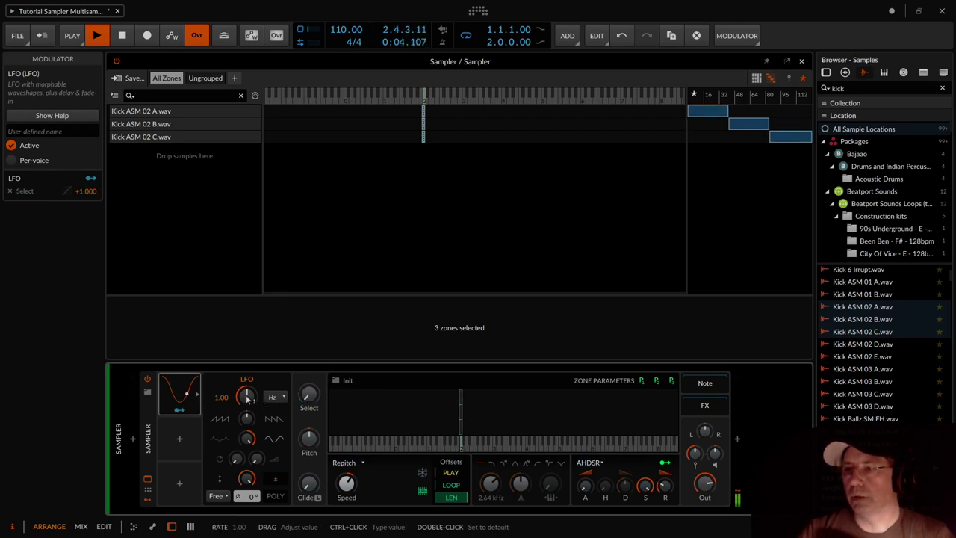
Try slower LFO rates between 0.22 and 0.43 Hz on the playing kicks, ending at 0.43, and delete the LFO.
{"action": "left_click_drag", "start_coordinate": [248, 398], "coordinate": [249, 437]}
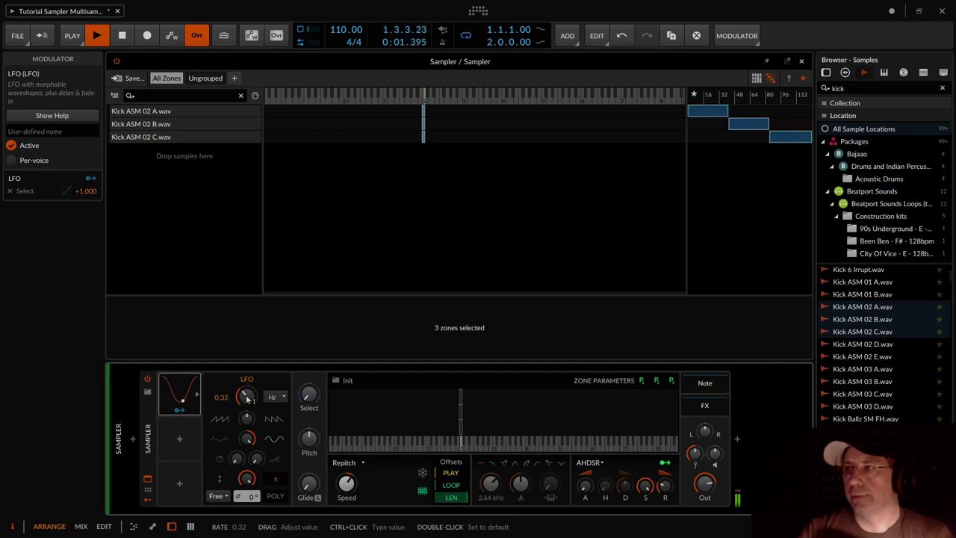
{"action": "left_click_drag", "start_coordinate": [246, 397], "coordinate": [246, 397]}
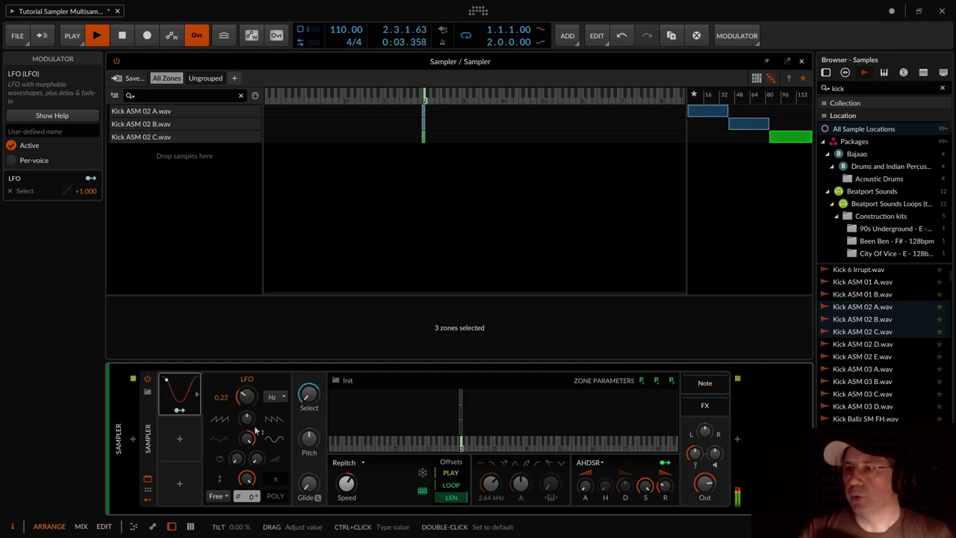
{"action": "left_click_drag", "start_coordinate": [248, 442], "coordinate": [247, 436]}
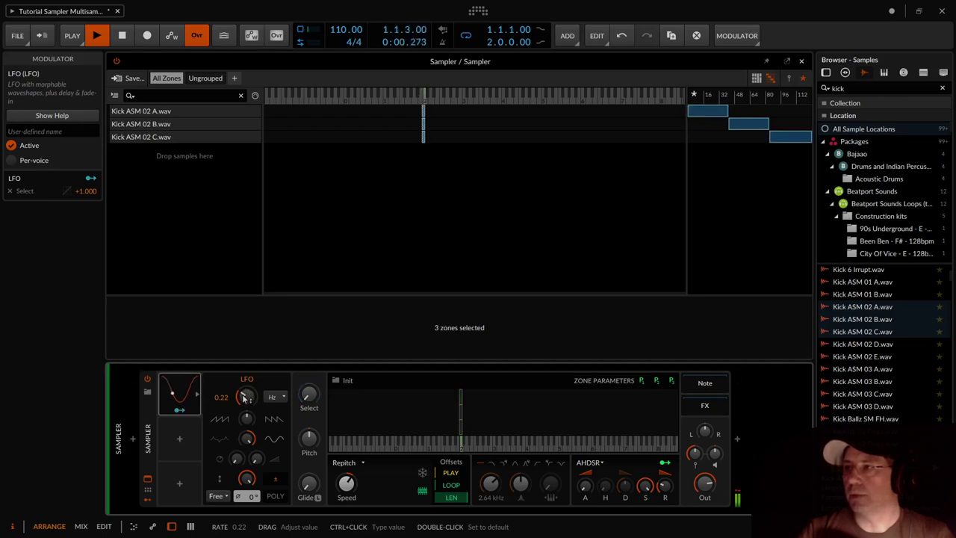
{"action": "mouse_move", "coordinate": [244, 402]}
{"action": "left_mouse_down"}
{"action": "mouse_move", "coordinate": [244, 418]}
{"action": "mouse_move", "coordinate": [240, 399]}
{"action": "left_mouse_up"}
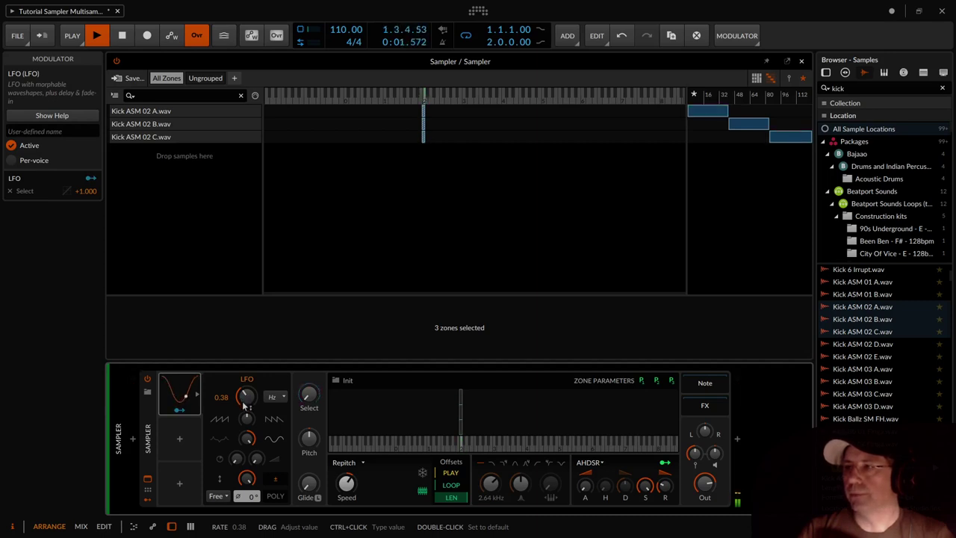
{"action": "left_click_drag", "start_coordinate": [243, 403], "coordinate": [242, 398]}
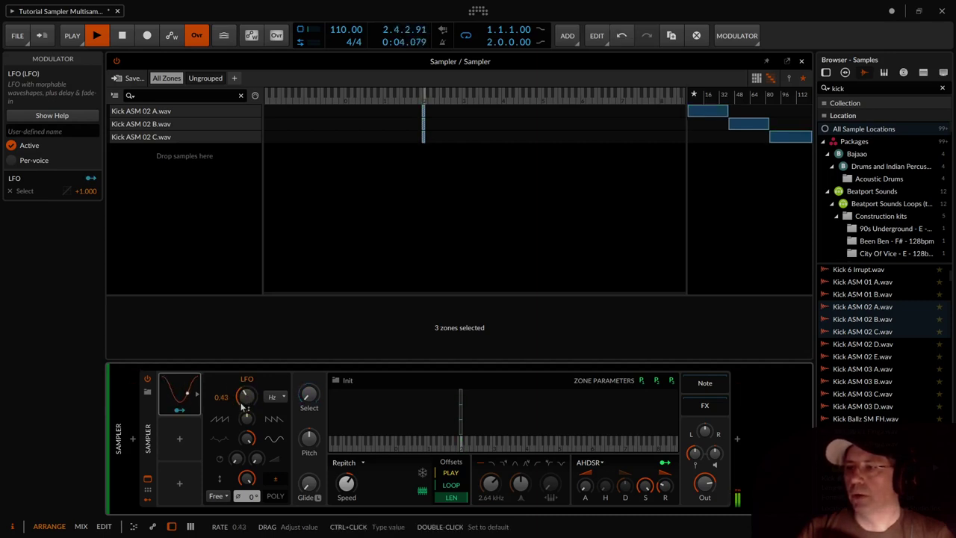
{"action": "right_click", "coordinate": [179, 393]}
{"action": "left_click", "coordinate": [308, 450]}
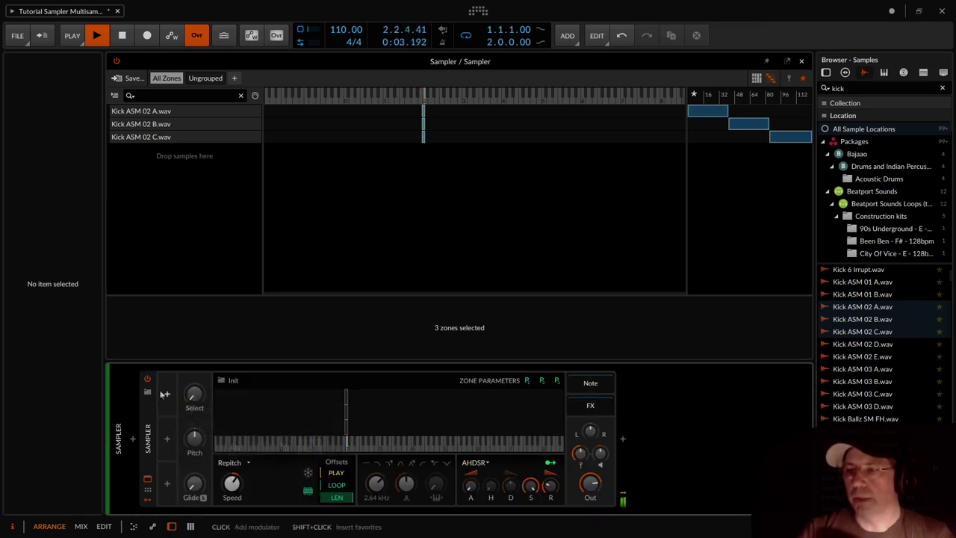
Add a Random modulator to the Sampler and map it to Select with an amount of +1.000.
{"action": "left_click", "coordinate": [167, 394]}
{"action": "type", "text": "rand"}
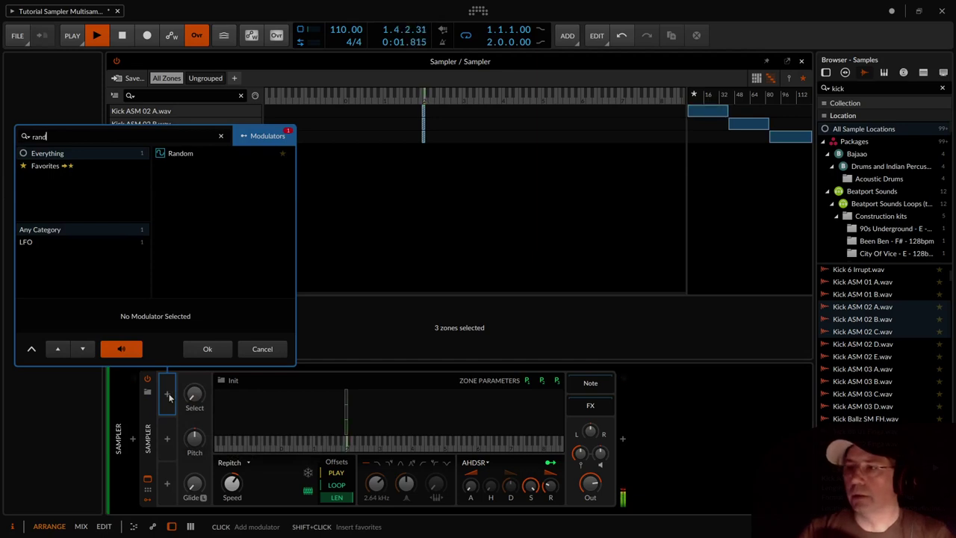
{"action": "key", "text": "Down"}
{"action": "key", "text": "Return"}
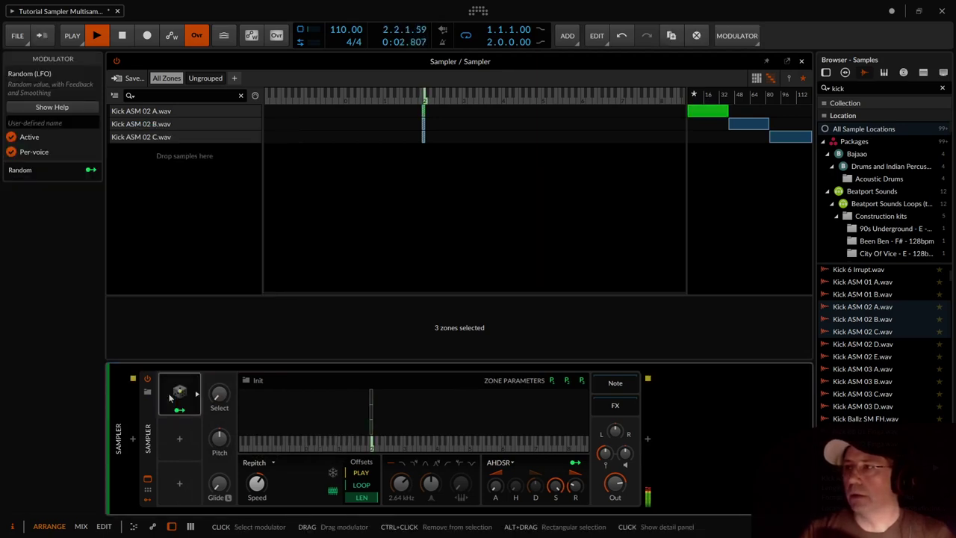
{"action": "left_click", "coordinate": [180, 409]}
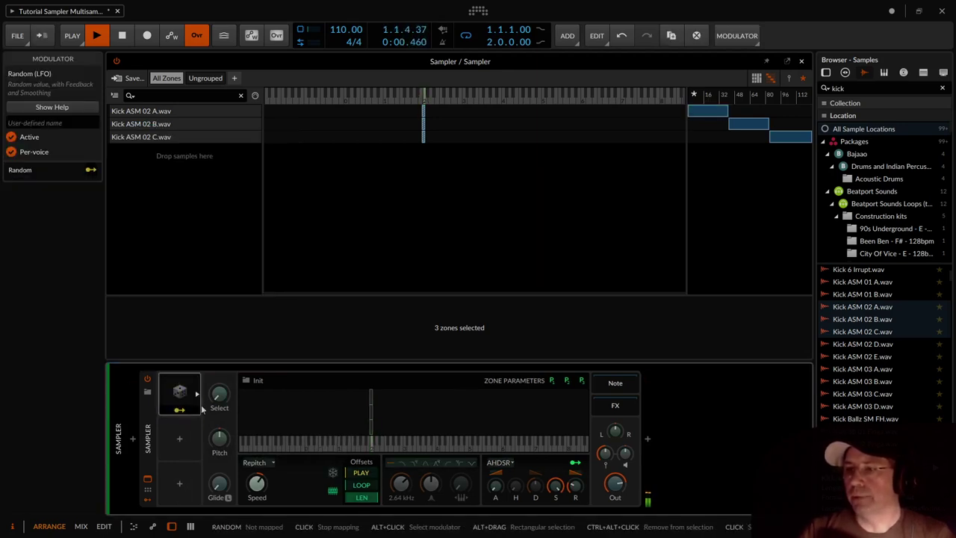
{"action": "mouse_move", "coordinate": [212, 403]}
{"action": "left_mouse_down"}
{"action": "mouse_move", "coordinate": [215, 379]}
{"action": "mouse_move", "coordinate": [215, 395]}
{"action": "left_mouse_up"}
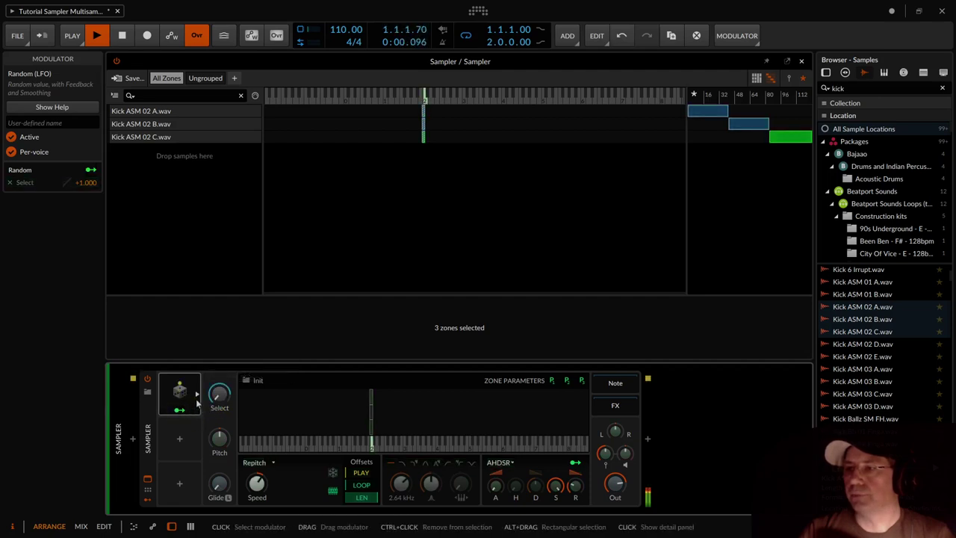
In the Random modulator's detailed settings, raise the feedback, set the timebase to eighth notes and the rate to 3.56.
{"action": "left_click", "coordinate": [198, 396]}
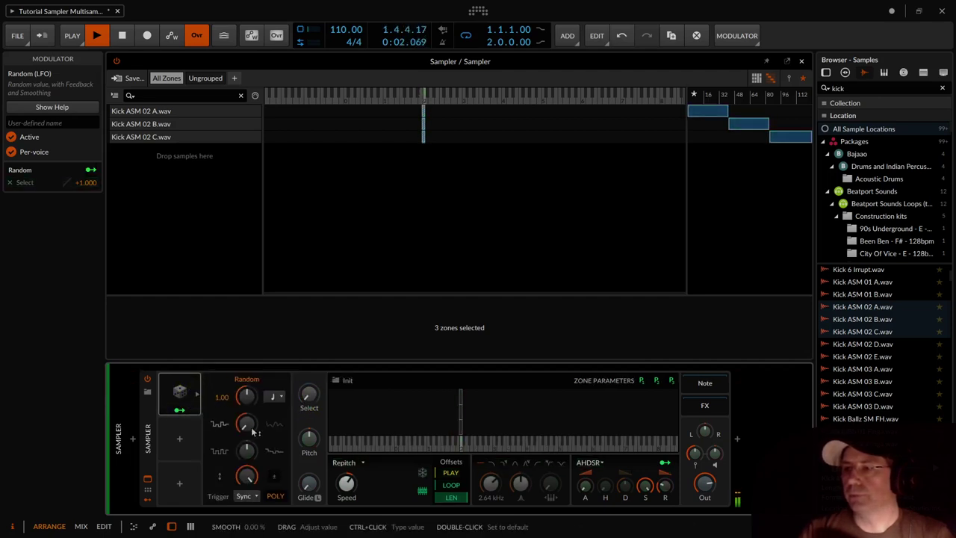
{"action": "left_click_drag", "start_coordinate": [249, 454], "coordinate": [251, 427]}
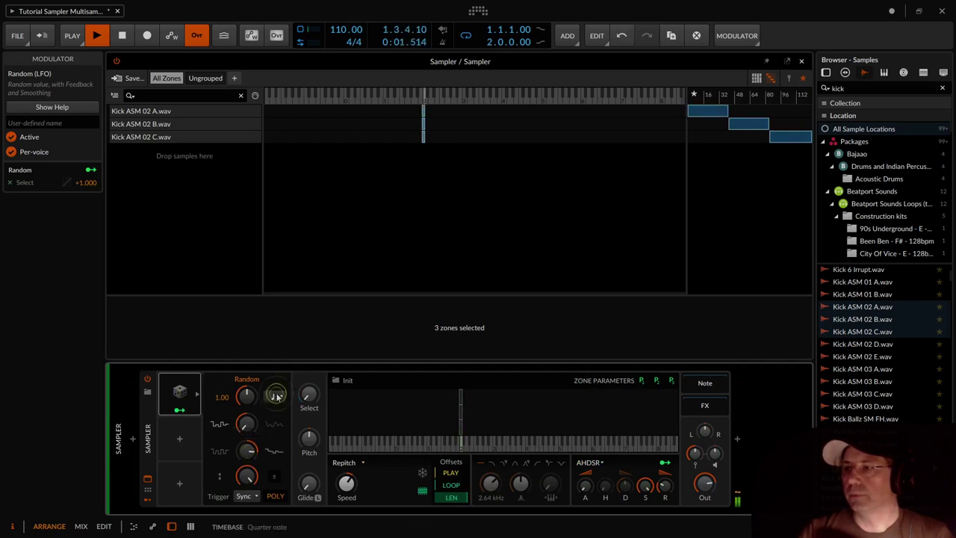
{"action": "left_click", "coordinate": [276, 397]}
{"action": "left_click", "coordinate": [300, 228]}
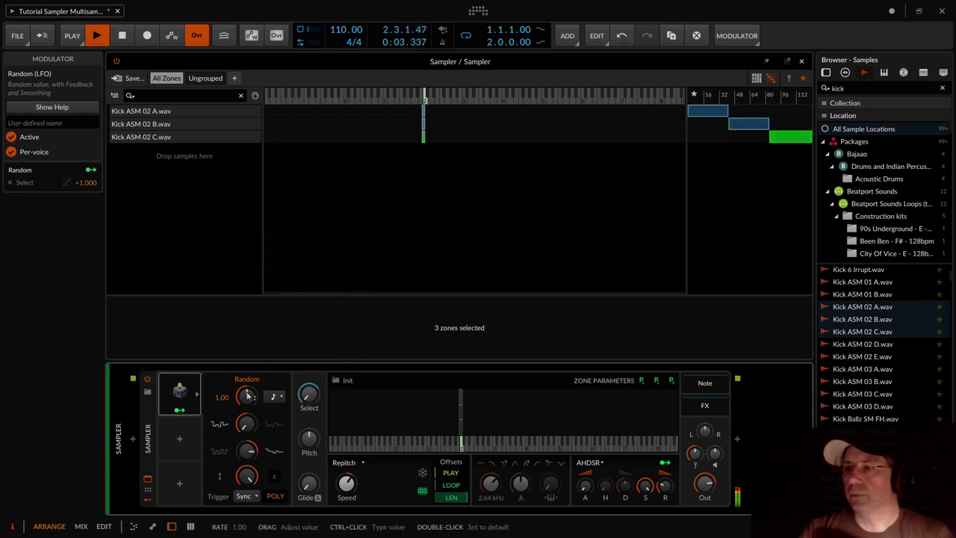
{"action": "left_click_drag", "start_coordinate": [247, 395], "coordinate": [247, 377]}
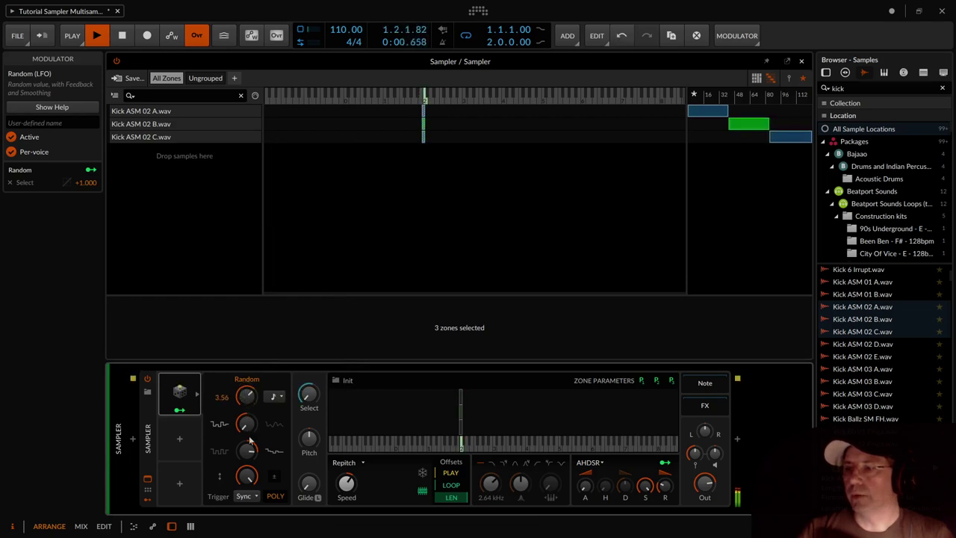
Lower the Random modulator's feedback below centre, reset its rate to 1.00 and switch its trigger mode to Free.
{"action": "left_click_drag", "start_coordinate": [246, 423], "coordinate": [249, 461]}
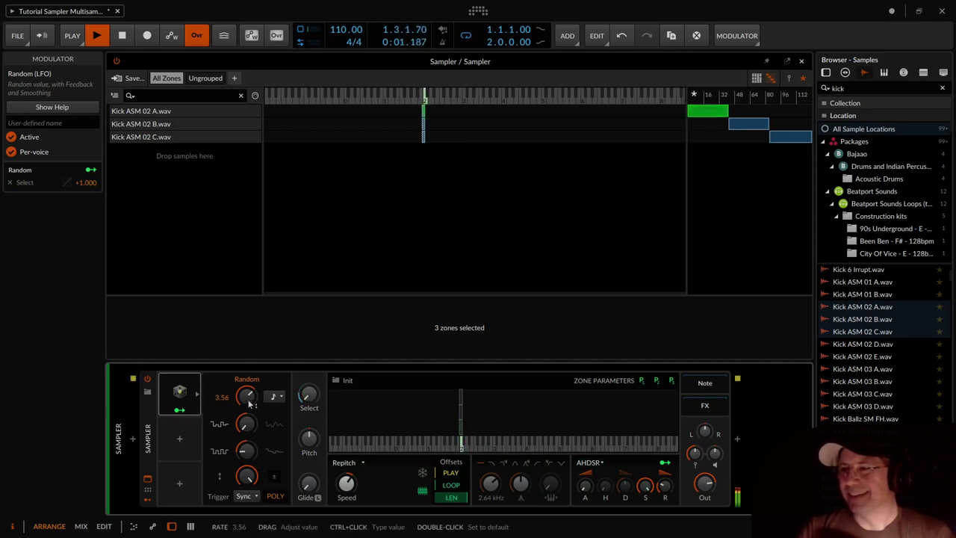
{"action": "left_click_drag", "start_coordinate": [247, 399], "coordinate": [247, 424]}
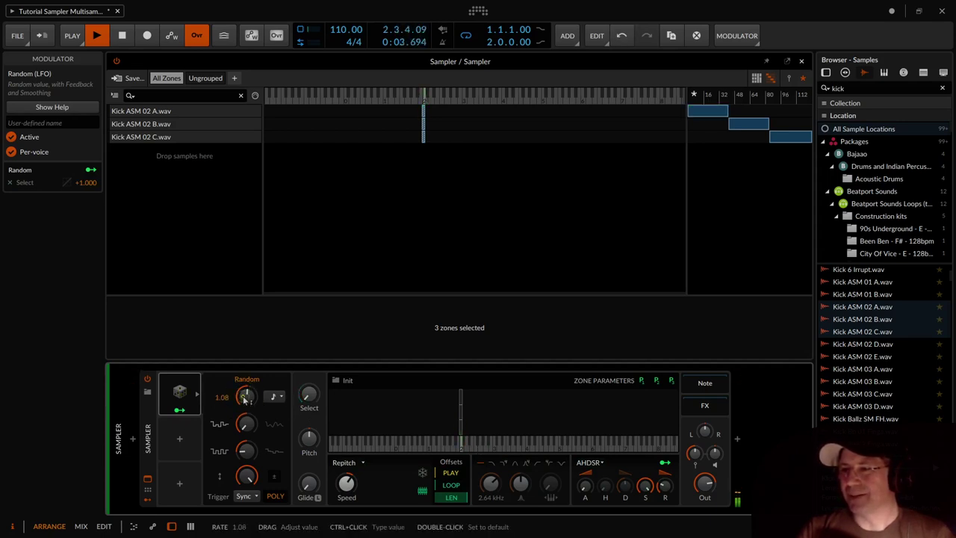
{"action": "left_click", "coordinate": [247, 495]}
{"action": "left_click", "coordinate": [249, 452]}
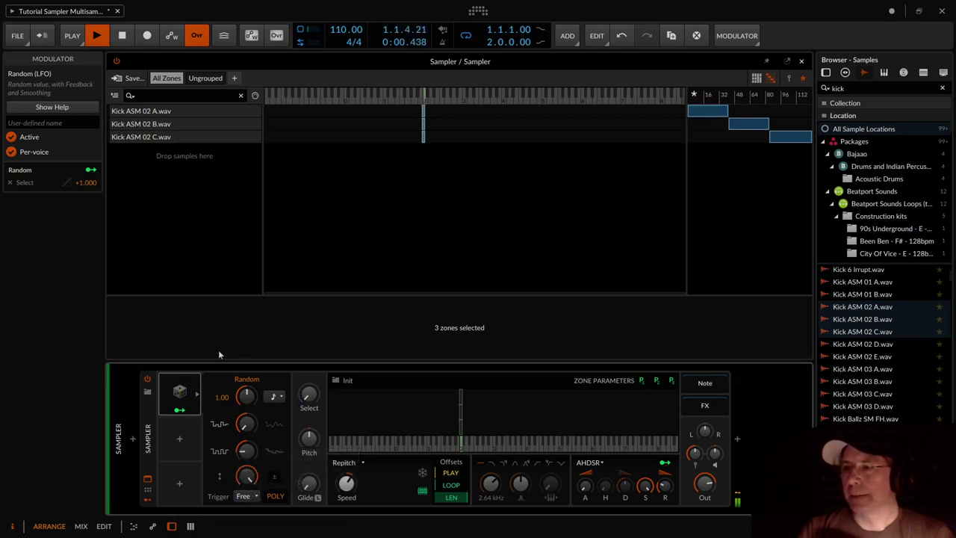
Set the Random modulator's feedback to about 0.8 %, try smoothing around 48.8 %, return smoothing to minimum and stop playback.
{"action": "left_click_drag", "start_coordinate": [246, 426], "coordinate": [247, 453]}
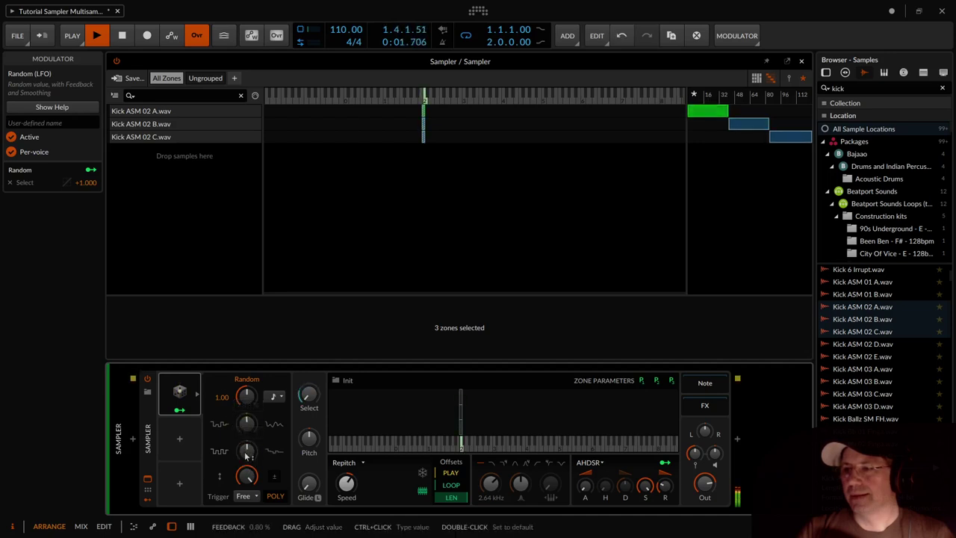
{"action": "left_click", "coordinate": [274, 478]}
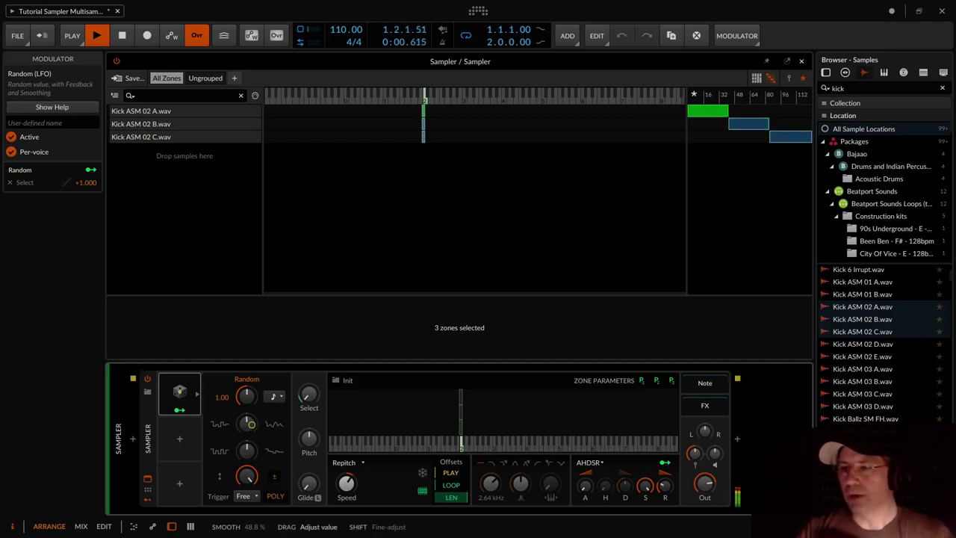
{"action": "left_click_drag", "start_coordinate": [251, 426], "coordinate": [251, 478]}
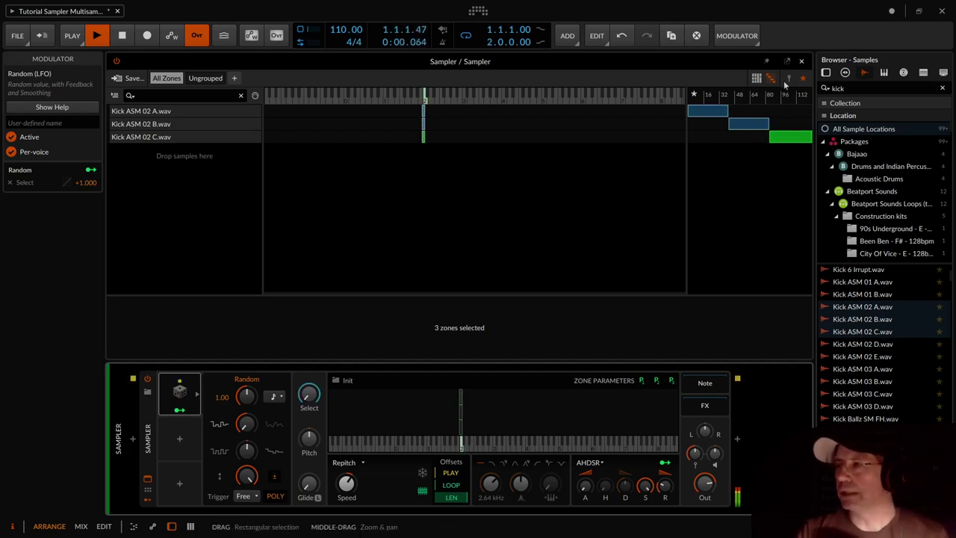
{"action": "key", "text": "space"}
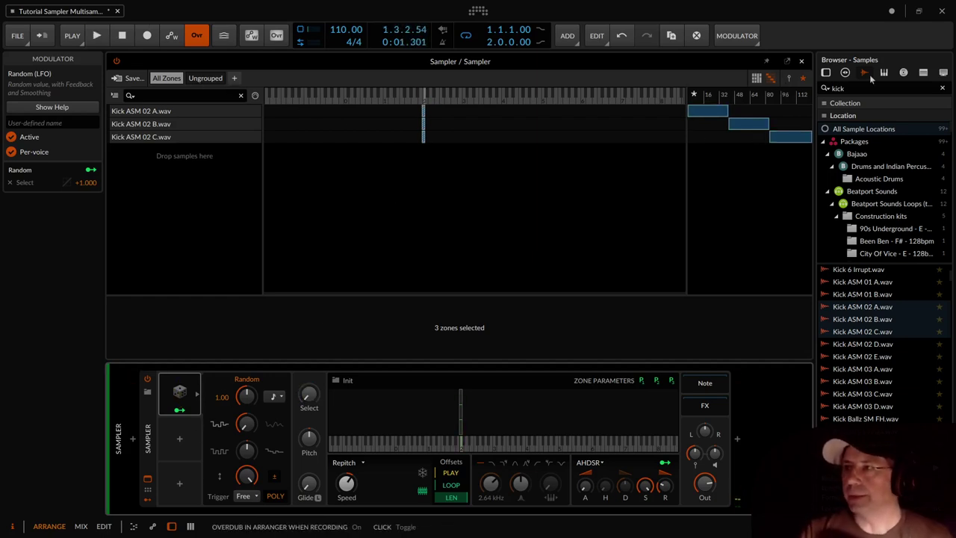
Close the expanded Sampler zone editor and show the devices of the Tolcha Rhodes track, followed by the "I can hear your voice" track.
{"action": "left_click", "coordinate": [800, 63]}
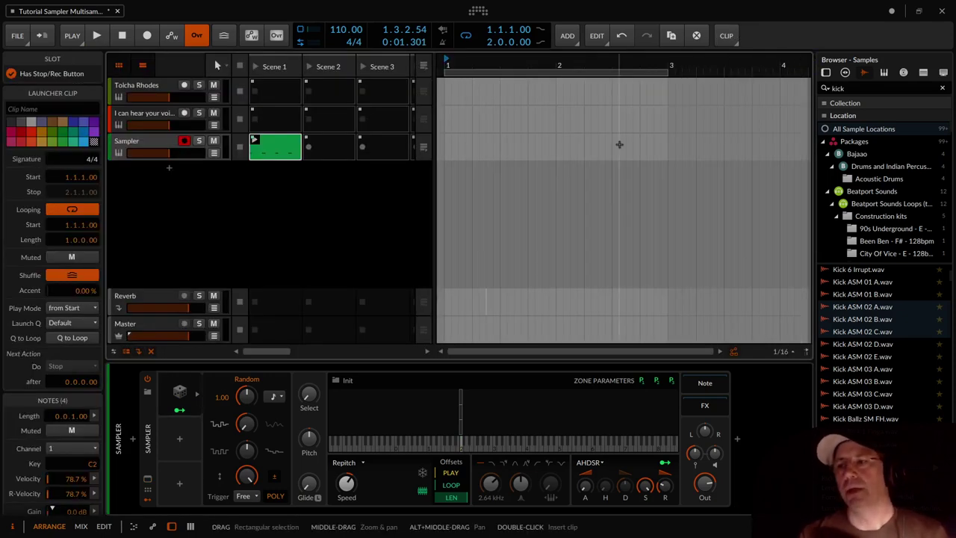
{"action": "left_click", "coordinate": [147, 88]}
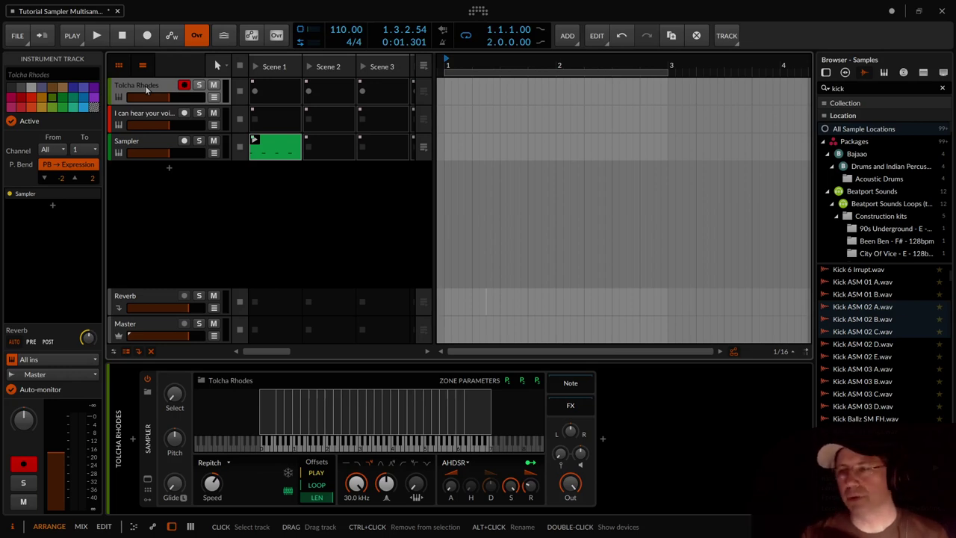
{"action": "left_click", "coordinate": [157, 115]}
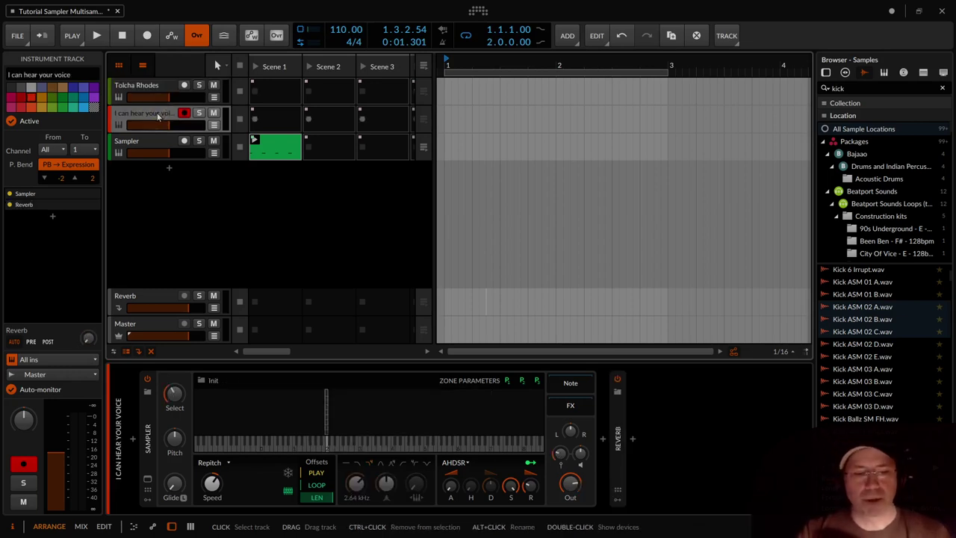